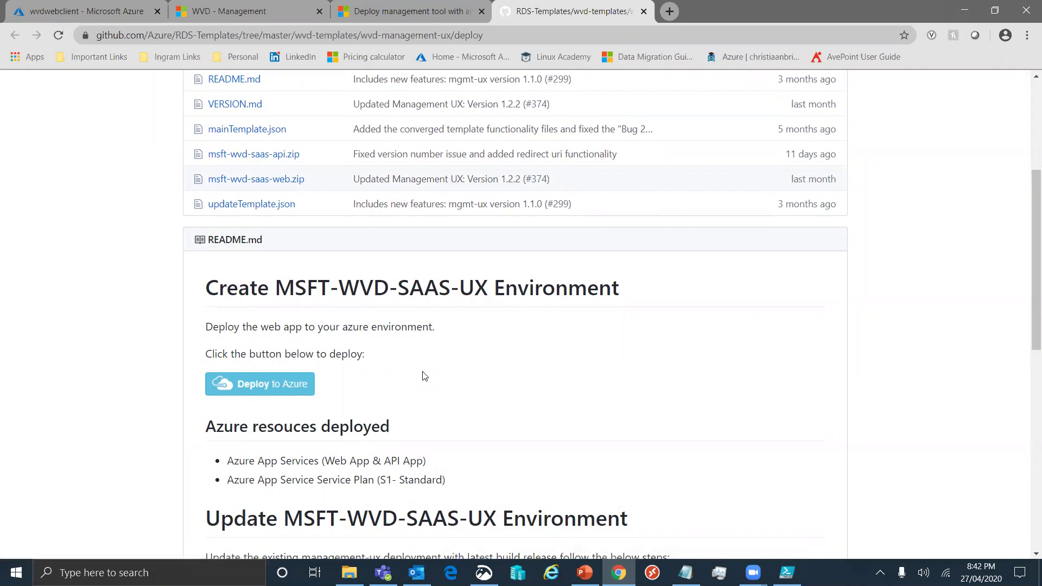
Highlight the README's list of deployed Azure resources, then return to the wvdwebclient App Service
{"action": "left_click_drag", "start_coordinate": [227, 460], "coordinate": [456, 478]}
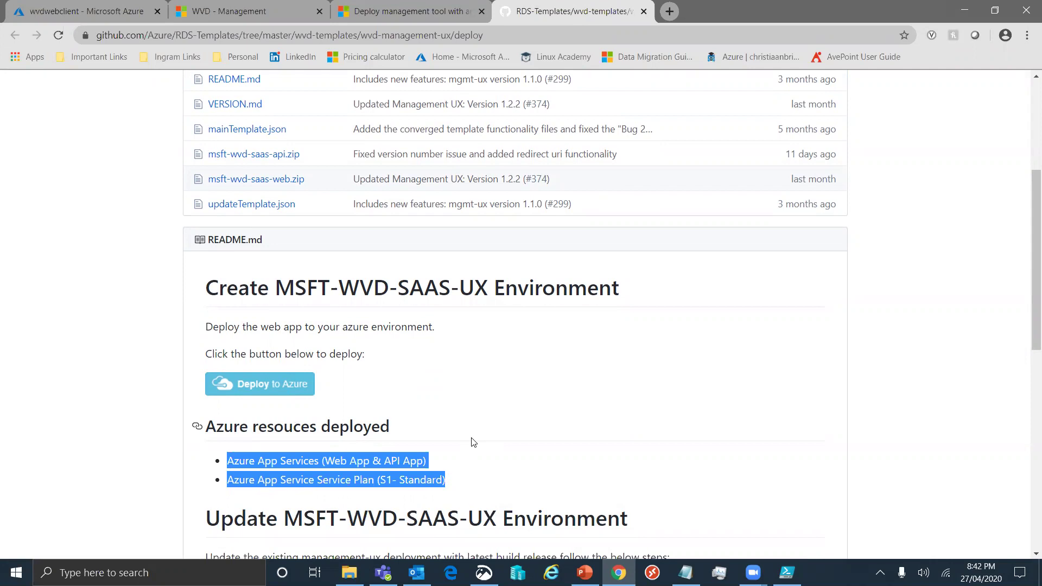
{"action": "key", "text": "ctrl+1"}
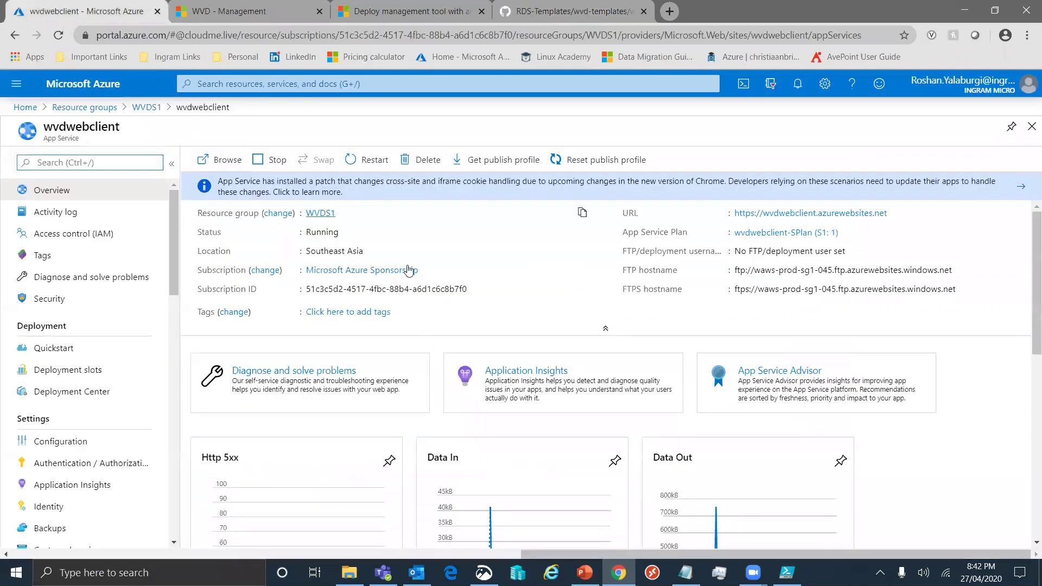
Open the WVDS1 resource group, then switch to the WVD Management tool
{"action": "left_click", "coordinate": [147, 107]}
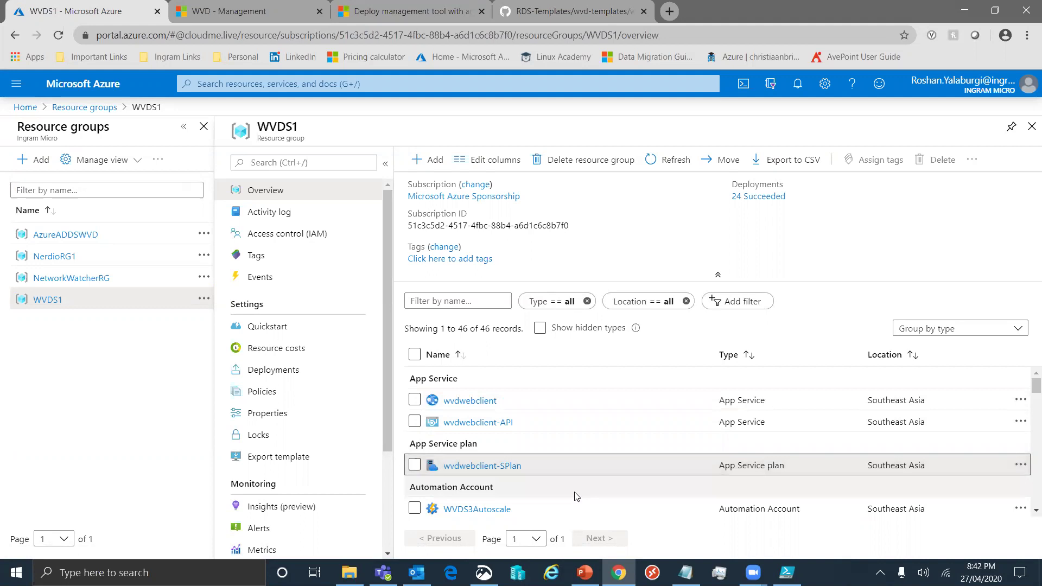
{"action": "left_click", "coordinate": [210, 8]}
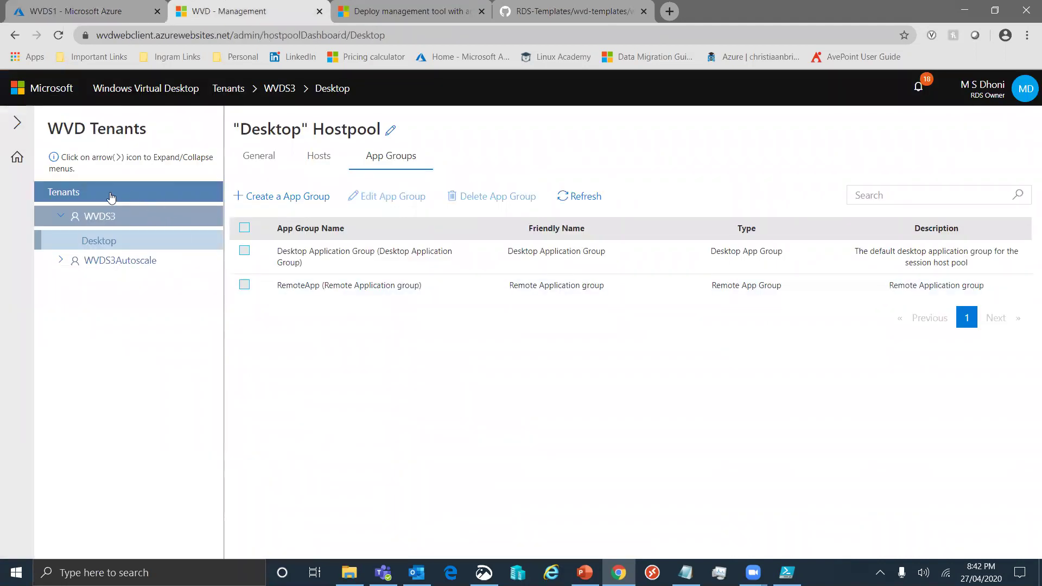
{"action": "left_click", "coordinate": [65, 216]}
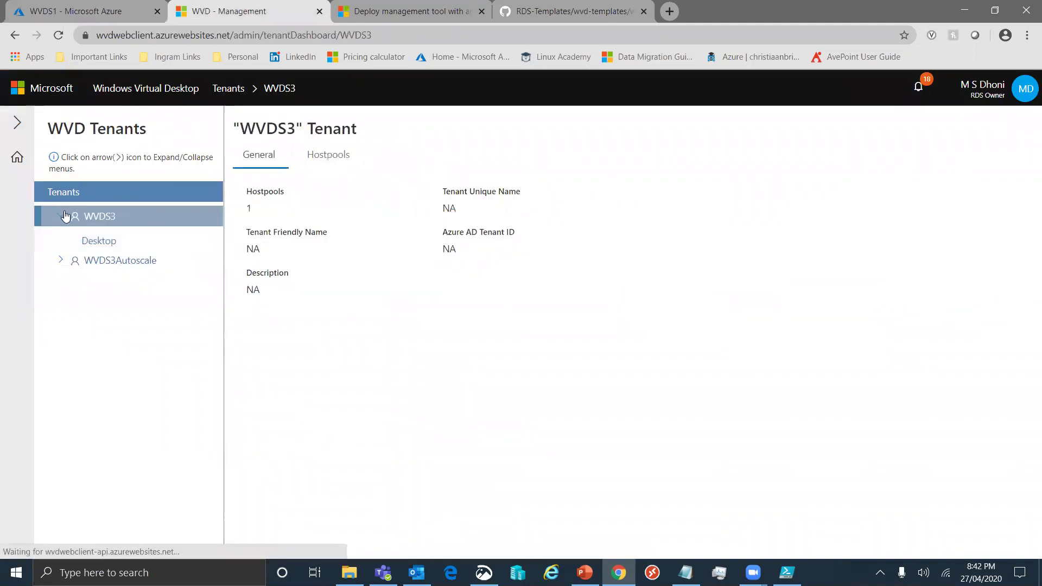
{"action": "left_click", "coordinate": [90, 244]}
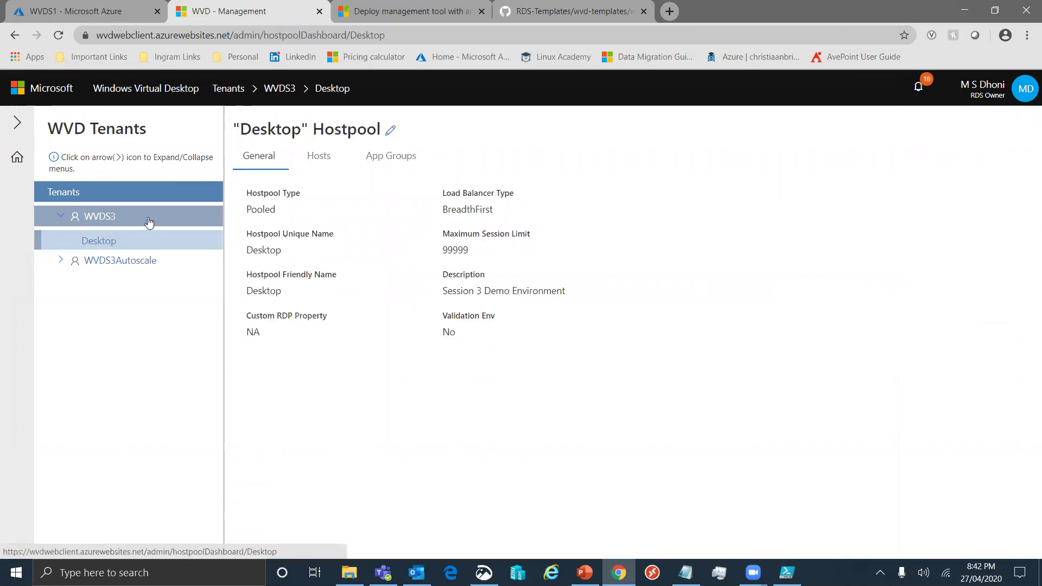
{"action": "left_click", "coordinate": [319, 168]}
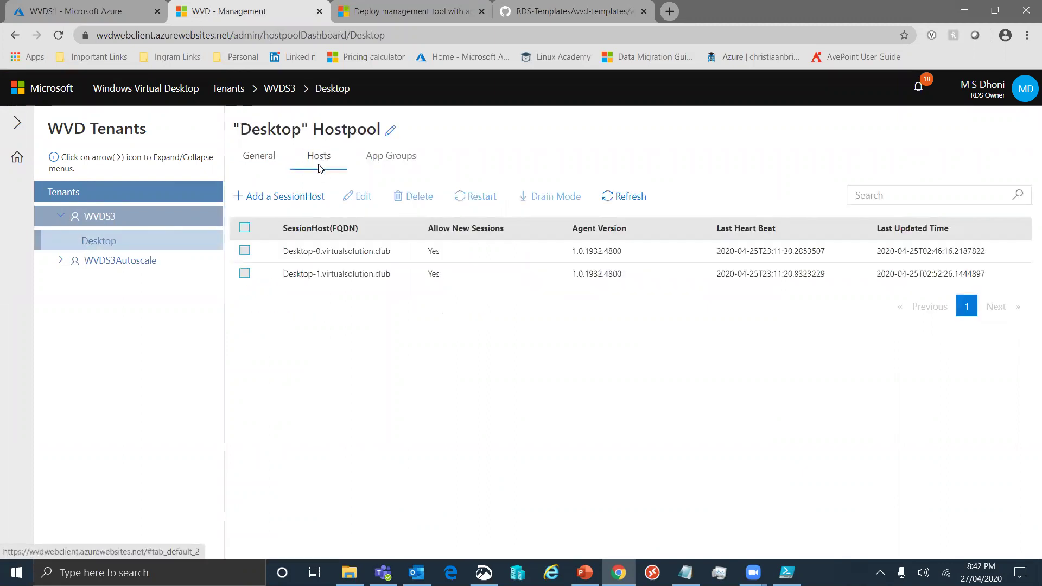
{"action": "left_click", "coordinate": [389, 163]}
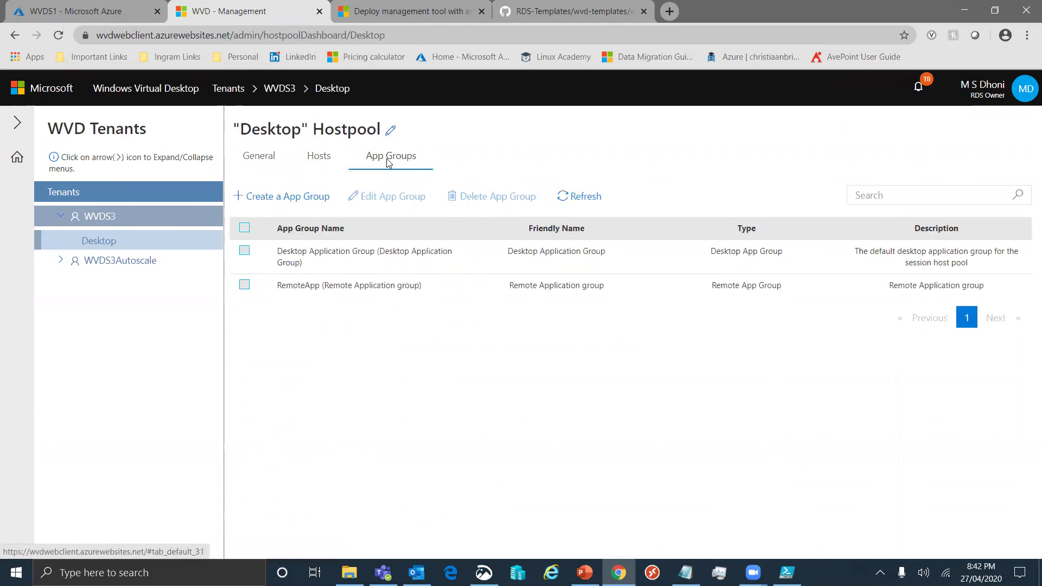
{"action": "left_click", "coordinate": [574, 202]}
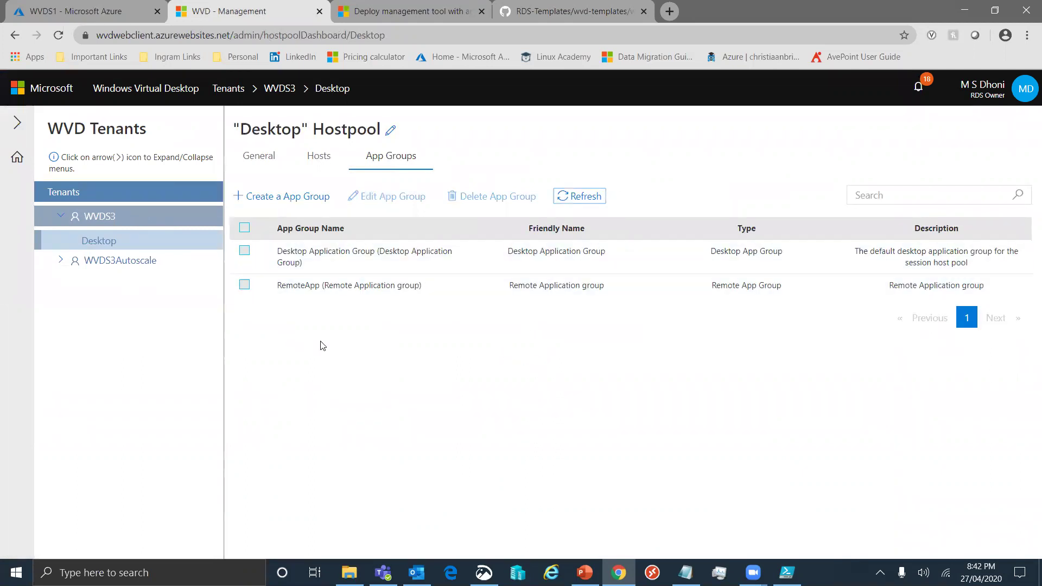
{"action": "left_click", "coordinate": [61, 262]}
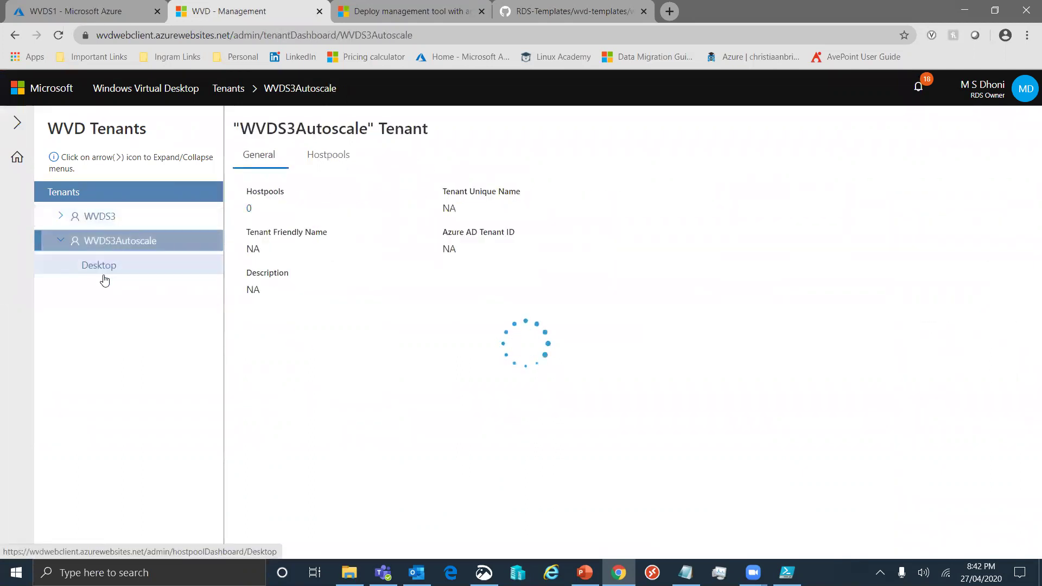
{"action": "left_click", "coordinate": [63, 217]}
{"action": "left_click", "coordinate": [101, 242]}
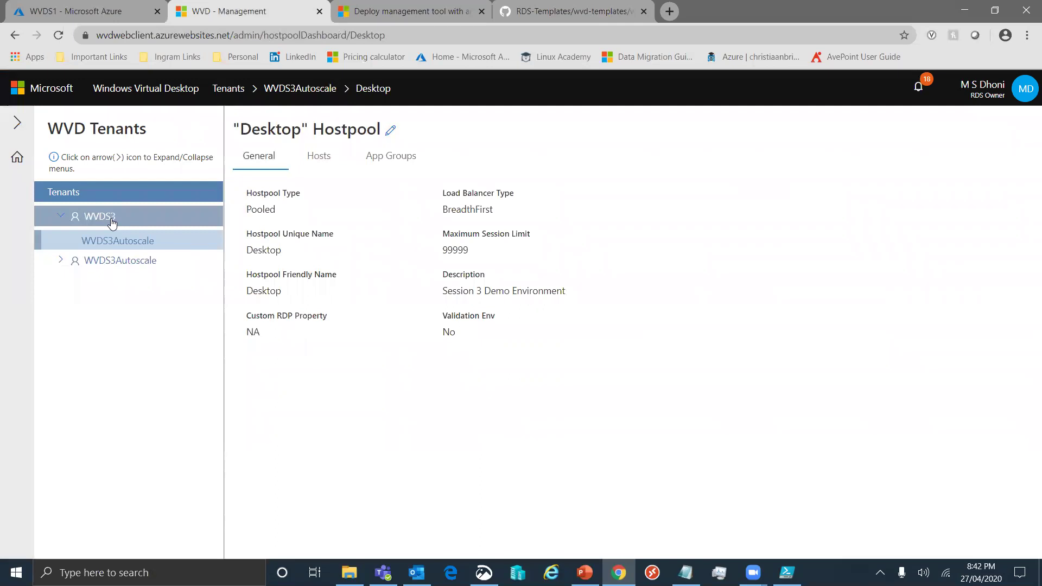
{"action": "left_click", "coordinate": [111, 219]}
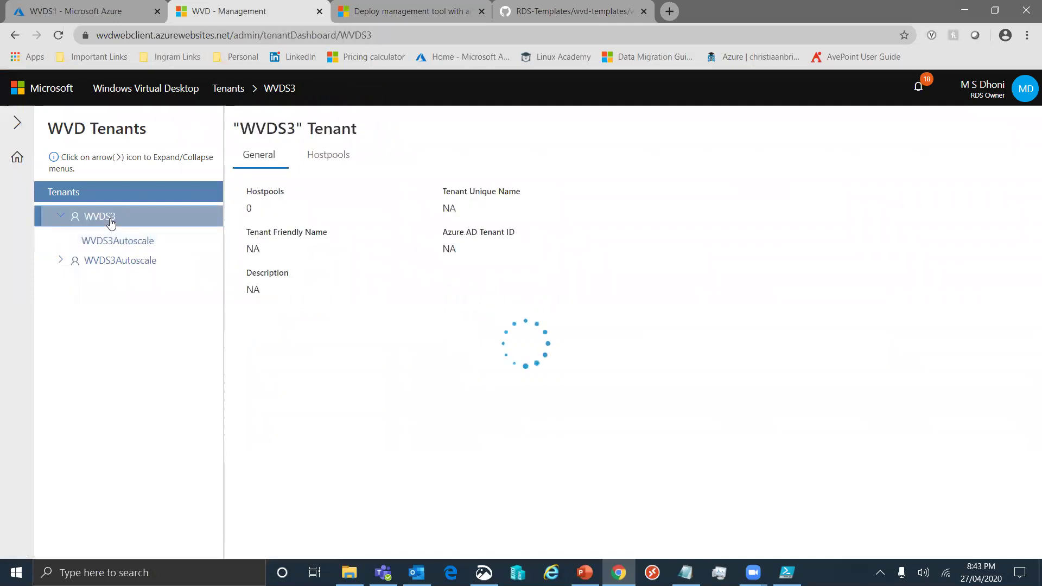
{"action": "left_click", "coordinate": [320, 157]}
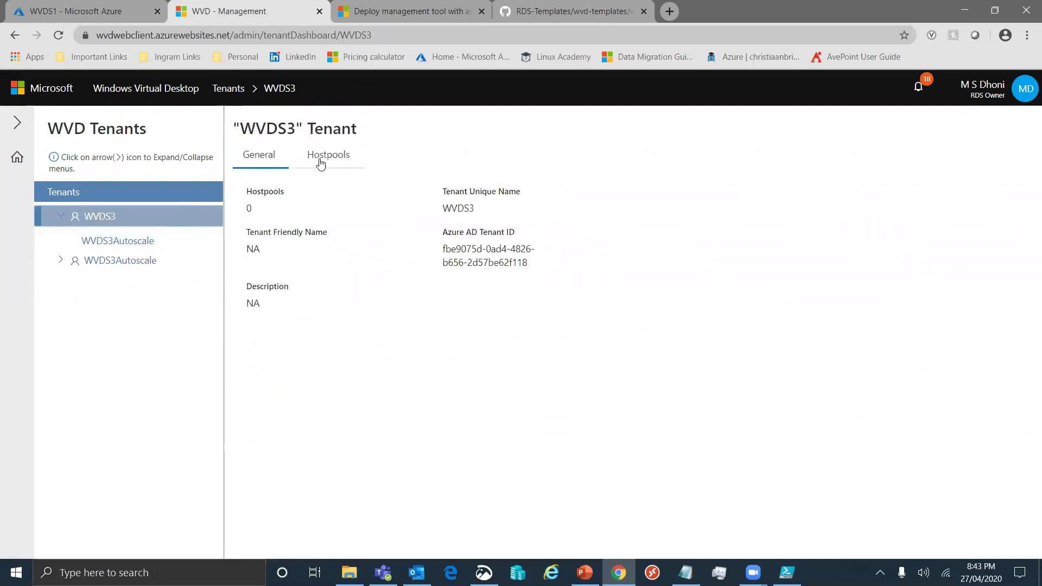
{"action": "left_click", "coordinate": [124, 248]}
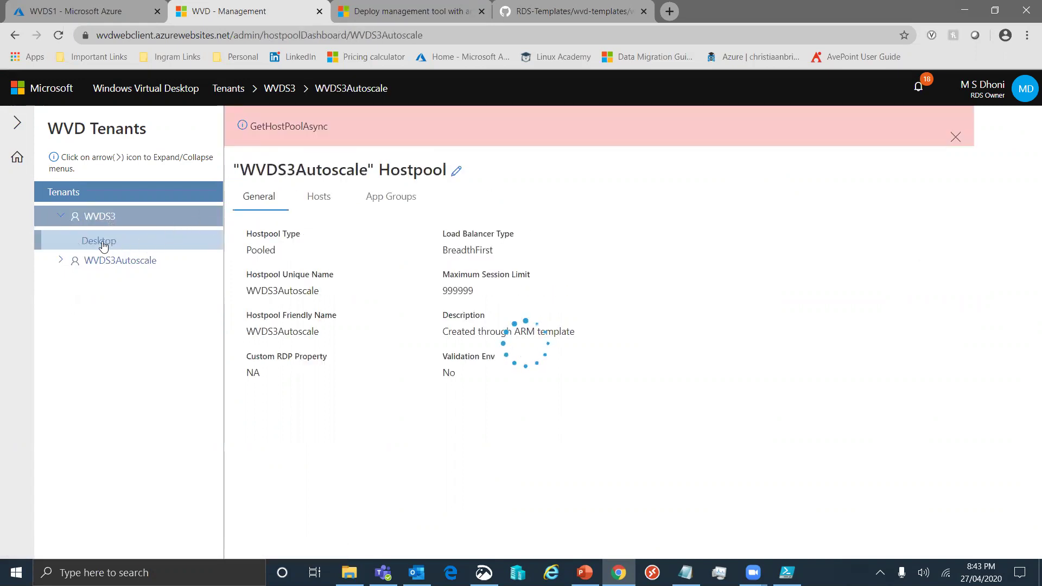
{"action": "left_click", "coordinate": [323, 200]}
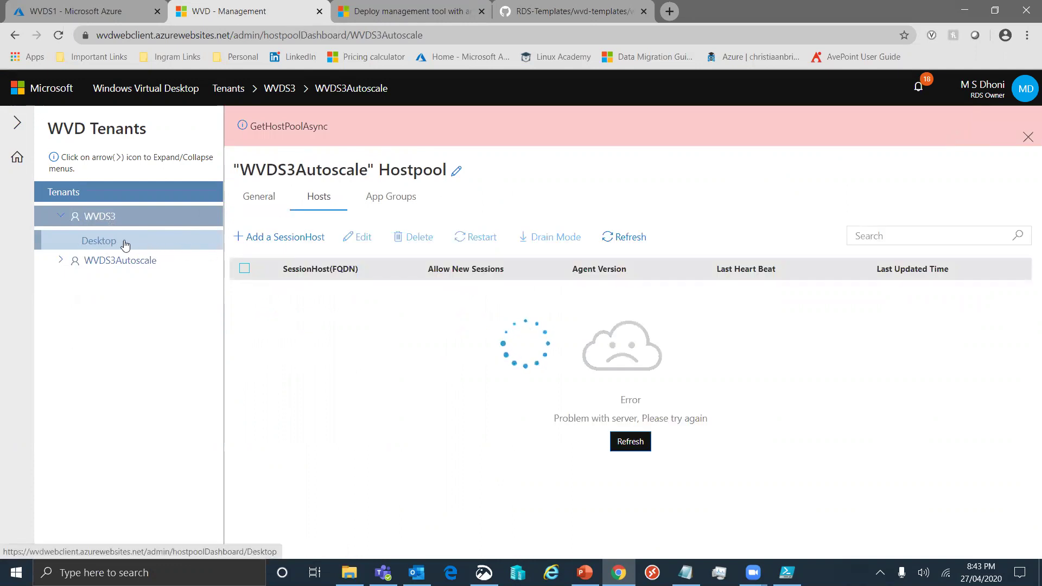
{"action": "left_click", "coordinate": [106, 242]}
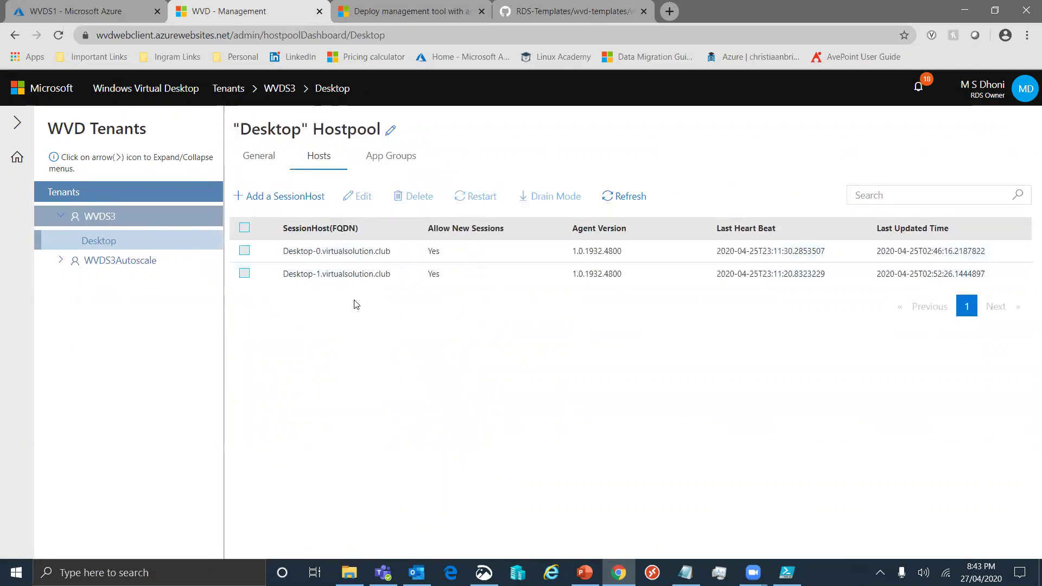
{"action": "left_click", "coordinate": [404, 157]}
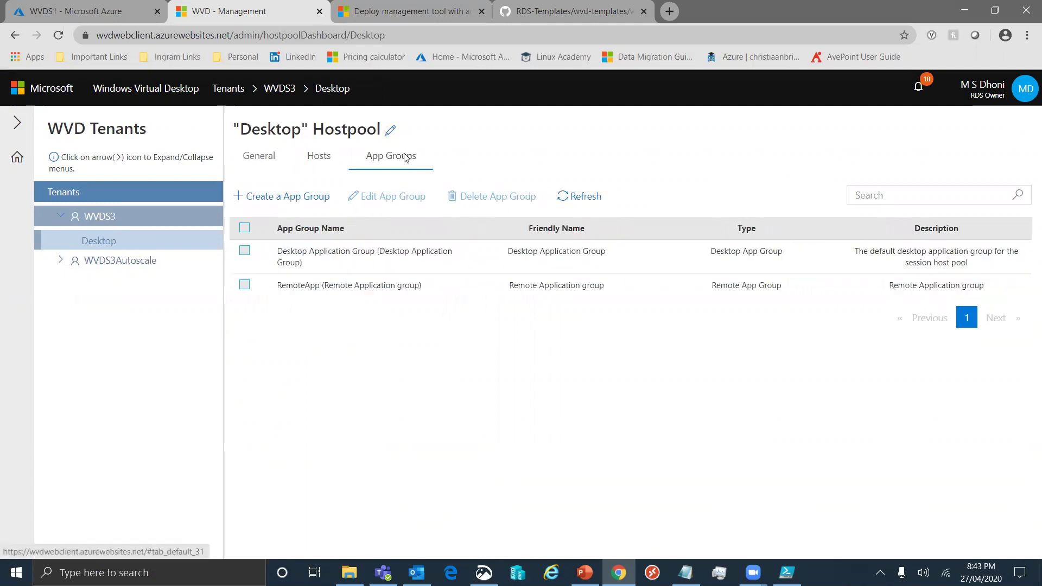
Attempt to delete the RemoteApp app group from the Desktop host pool
{"action": "left_click", "coordinate": [245, 285]}
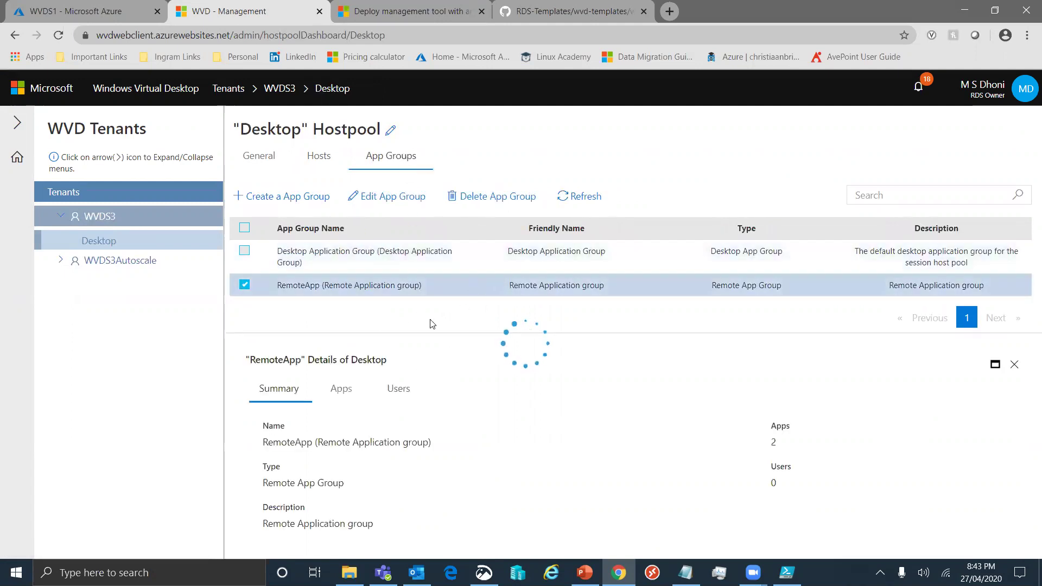
{"action": "left_click", "coordinate": [487, 201]}
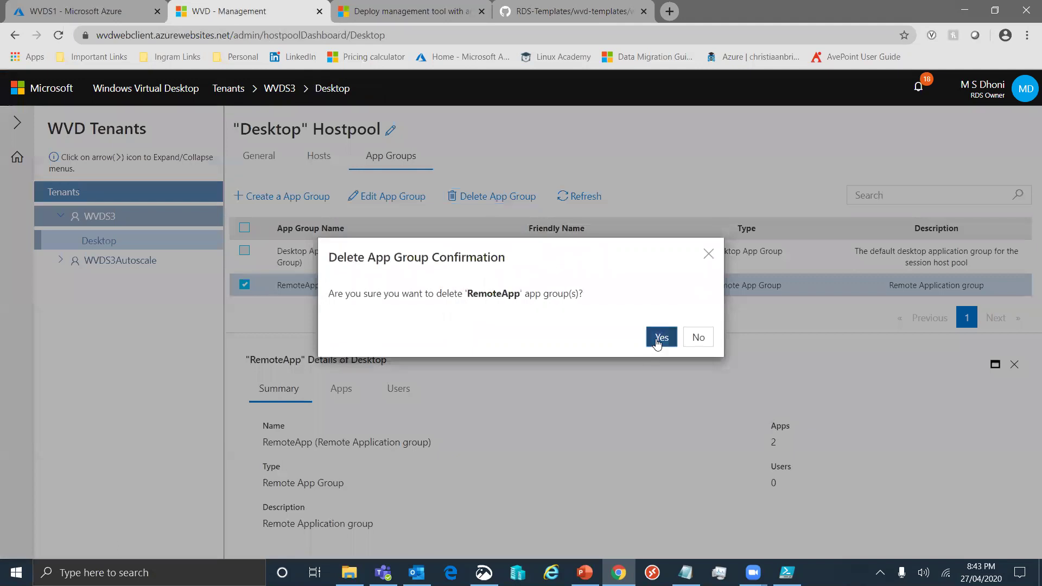
{"action": "left_click", "coordinate": [658, 340]}
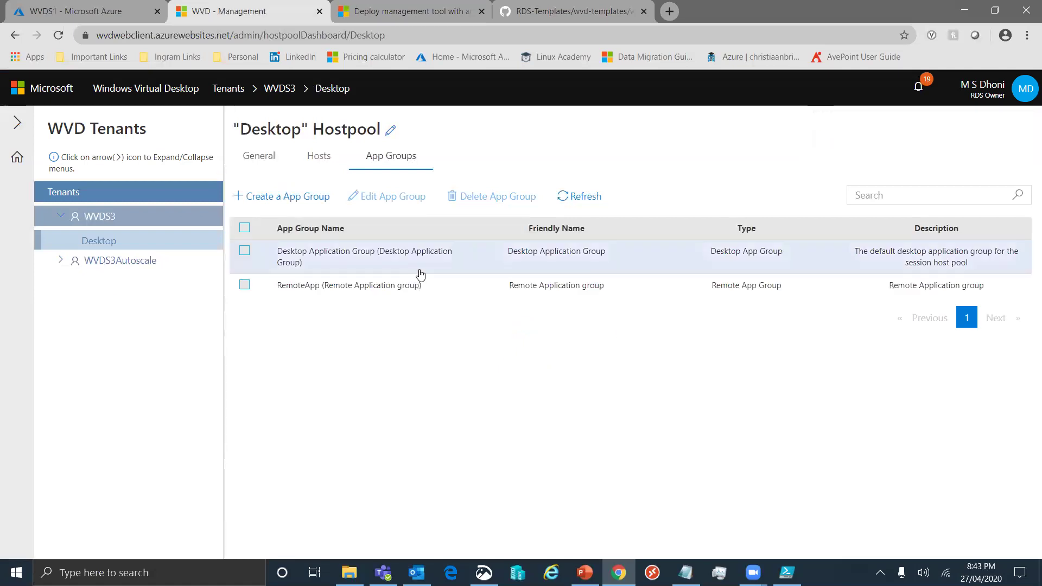
Remove Excel and Outlook from RemoteApp, then delete the emptied group
{"action": "left_click", "coordinate": [247, 286]}
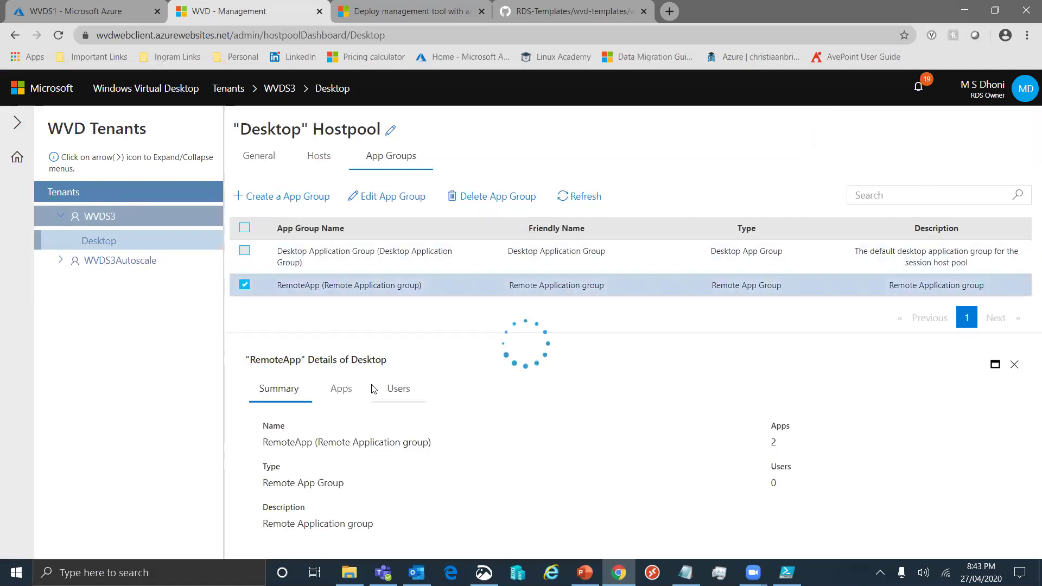
{"action": "left_click", "coordinate": [339, 390]}
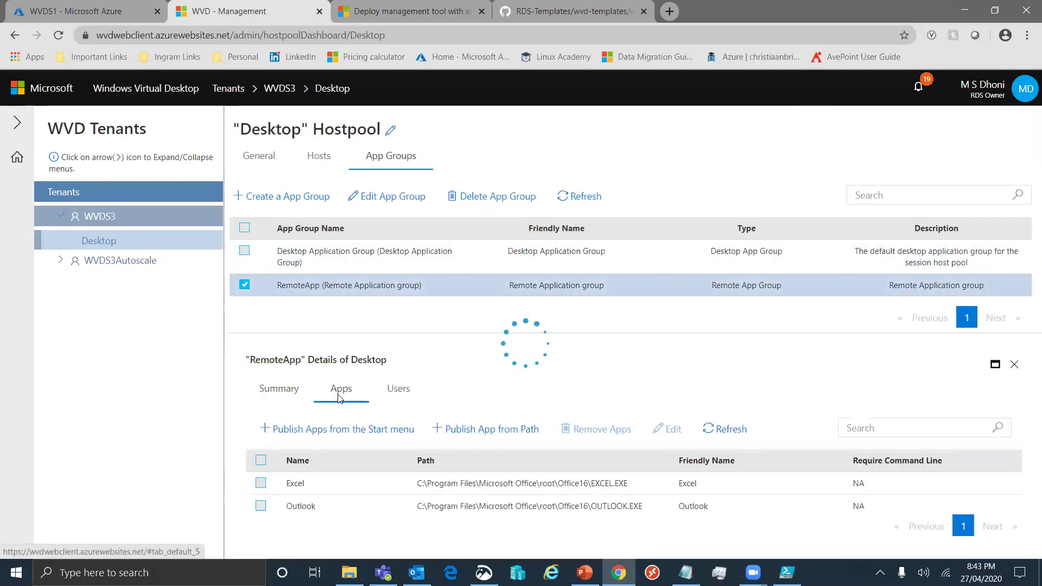
{"action": "left_click", "coordinate": [261, 461]}
{"action": "left_click", "coordinate": [601, 429]}
{"action": "left_click", "coordinate": [657, 344]}
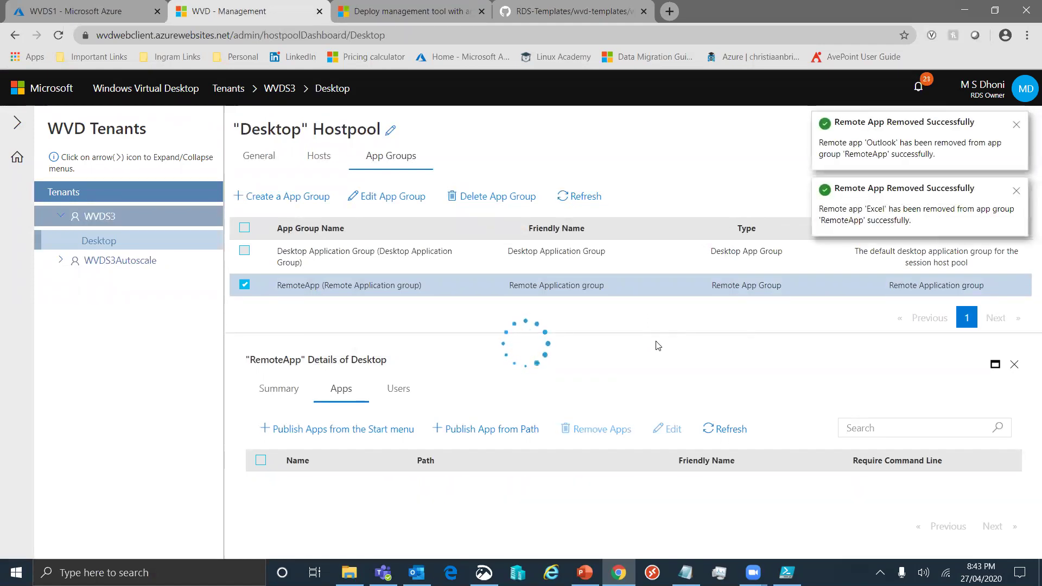
{"action": "left_click", "coordinate": [493, 199]}
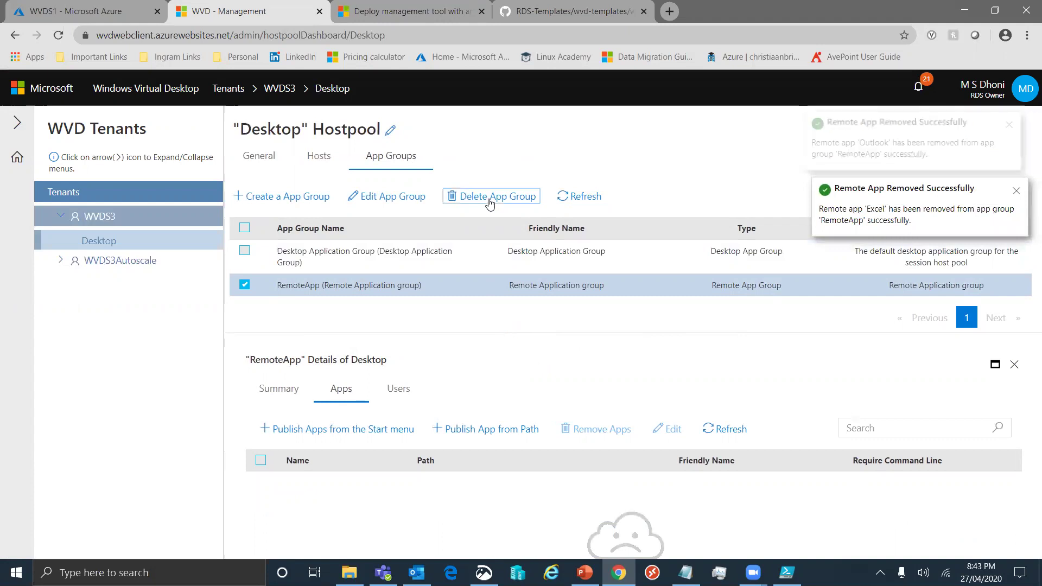
{"action": "left_click", "coordinate": [662, 341]}
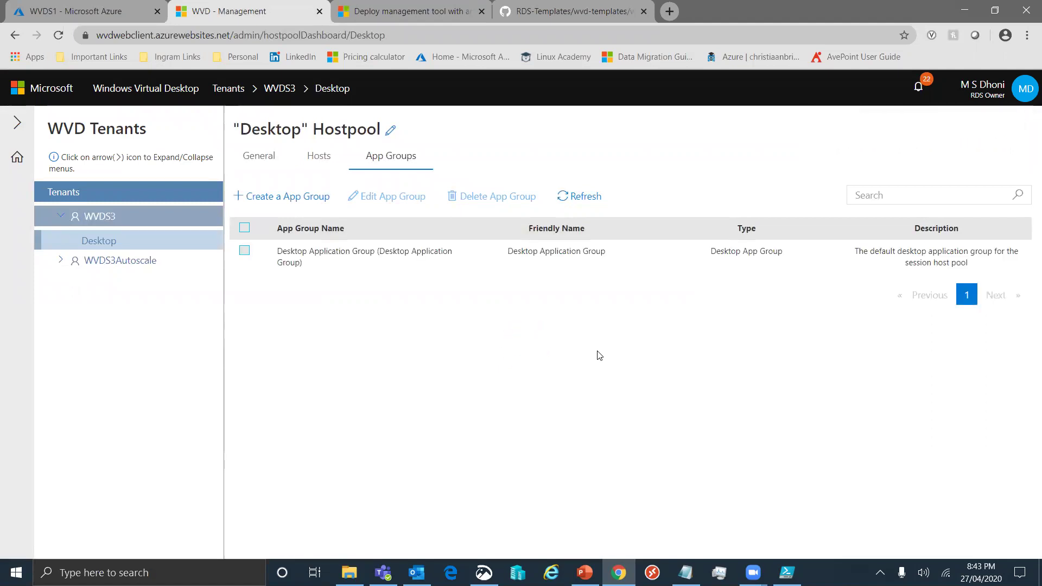
Create RemoteApp-type group Application Publishing Group, reusing its name as friendly name and description
{"action": "left_click", "coordinate": [311, 197]}
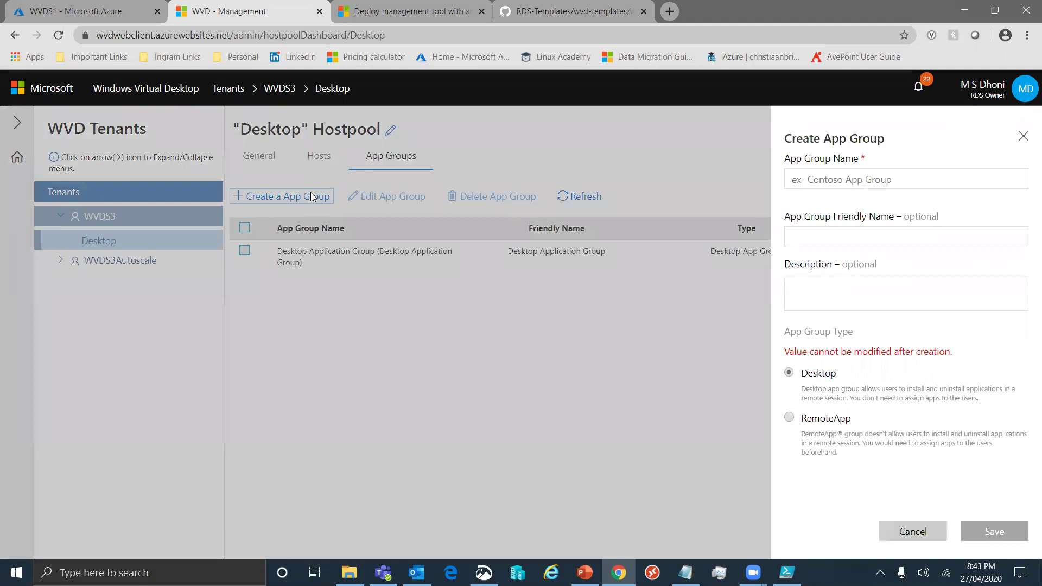
{"action": "left_click", "coordinate": [853, 180]}
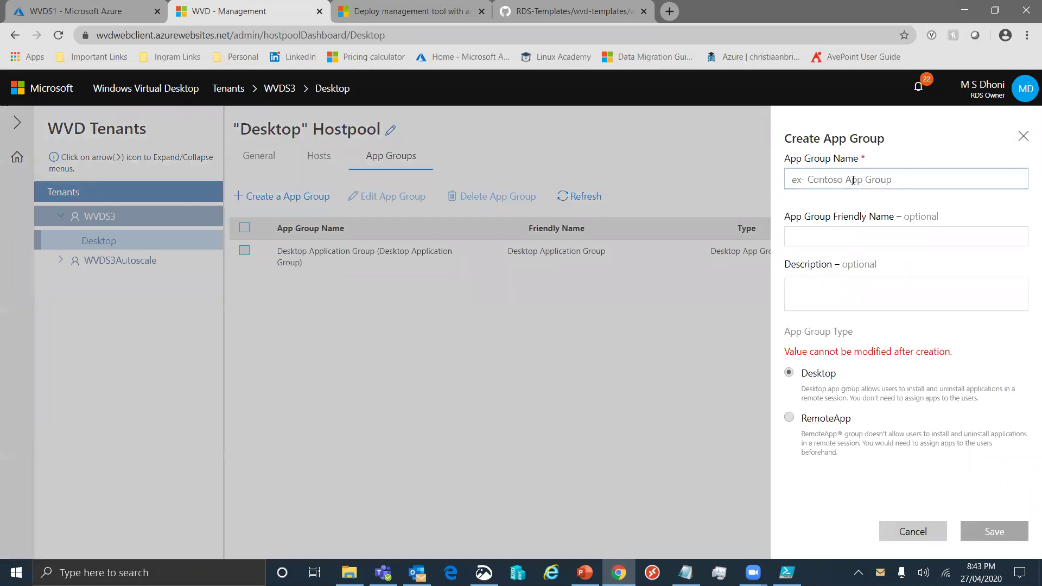
{"action": "type", "text": "Application Publishing Group"}
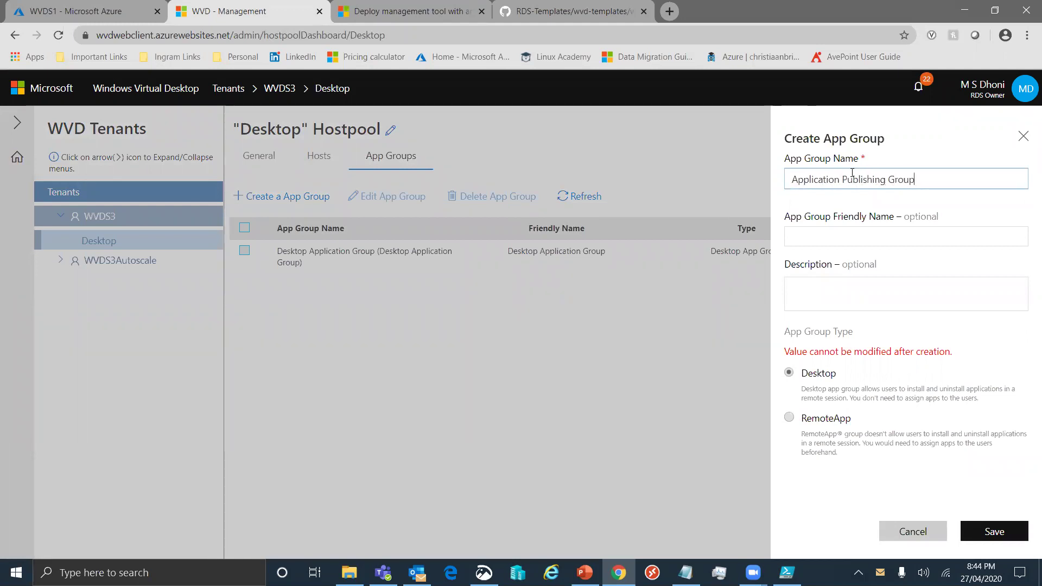
{"action": "key", "text": "ctrl+a"}
{"action": "key", "text": "ctrl+c"}
{"action": "left_click", "coordinate": [856, 237]}
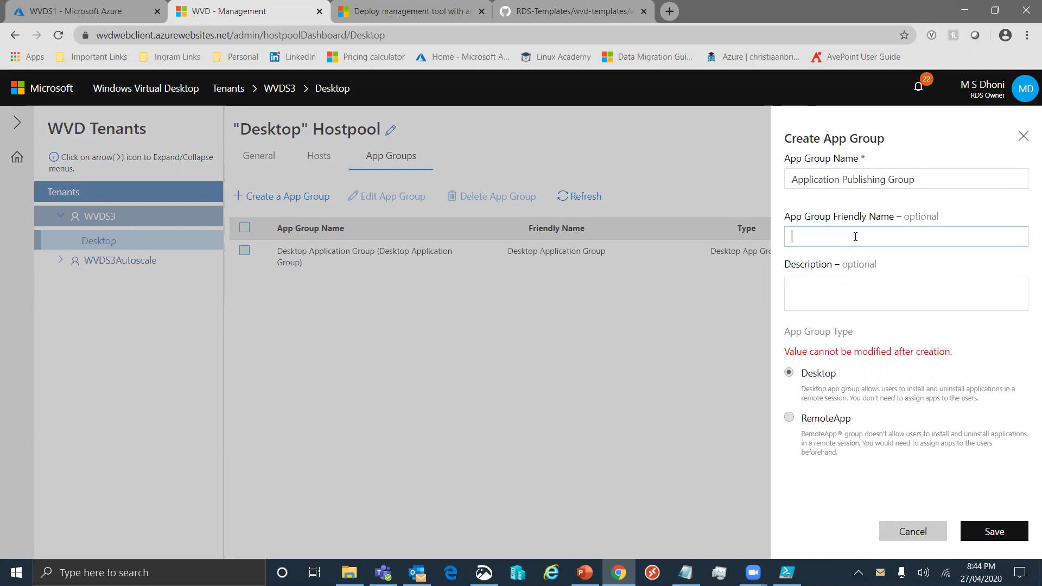
{"action": "key", "text": "ctrl+v"}
{"action": "left_click", "coordinate": [859, 286]}
{"action": "key", "text": "ctrl+v"}
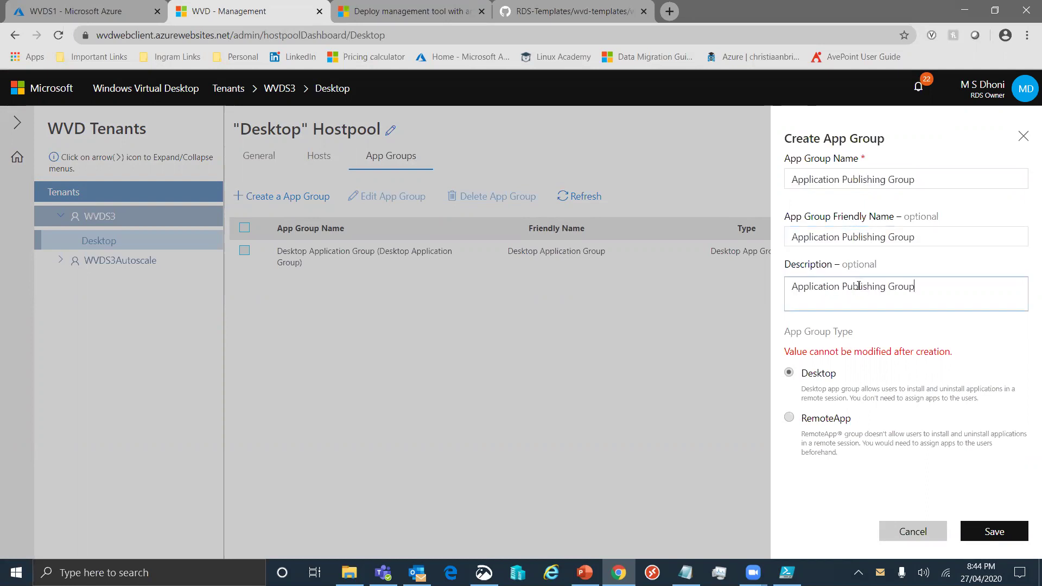
{"action": "left_click", "coordinate": [811, 423]}
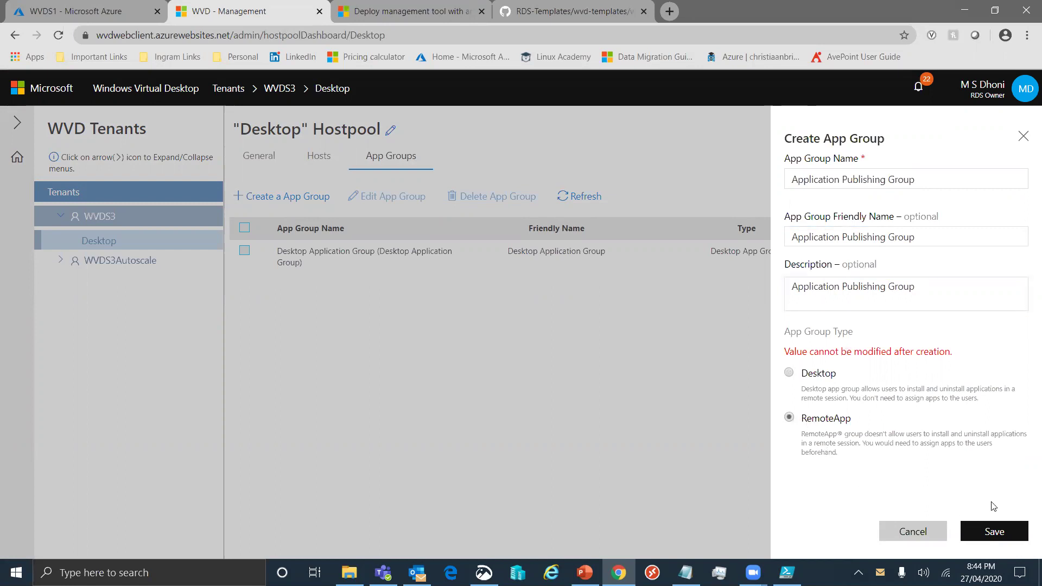
{"action": "left_click", "coordinate": [1001, 534]}
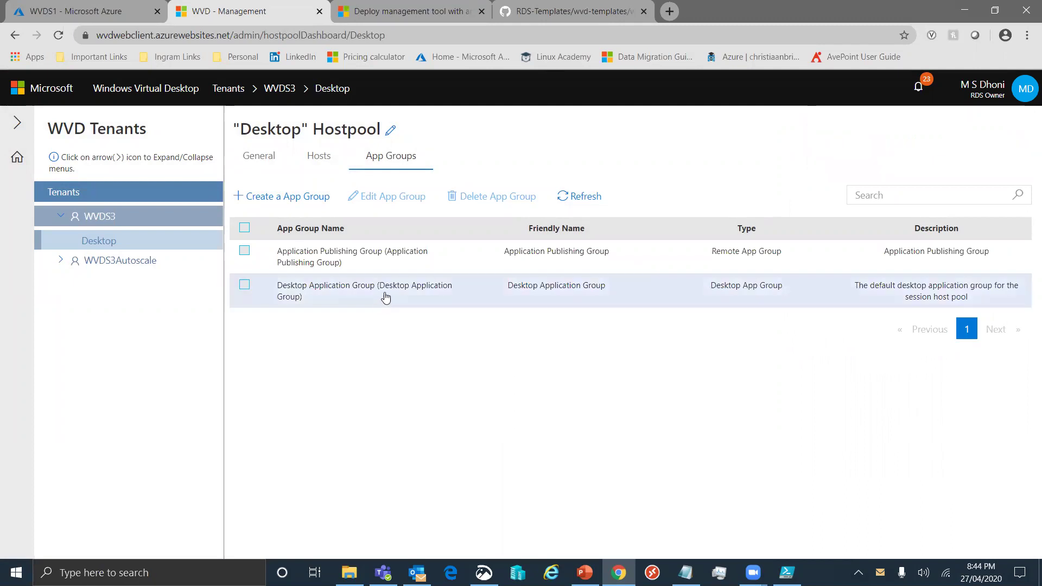
Show Application Publishing Group's apps in an enlarged panel and list Start-menu apps to publish
{"action": "left_click", "coordinate": [374, 266]}
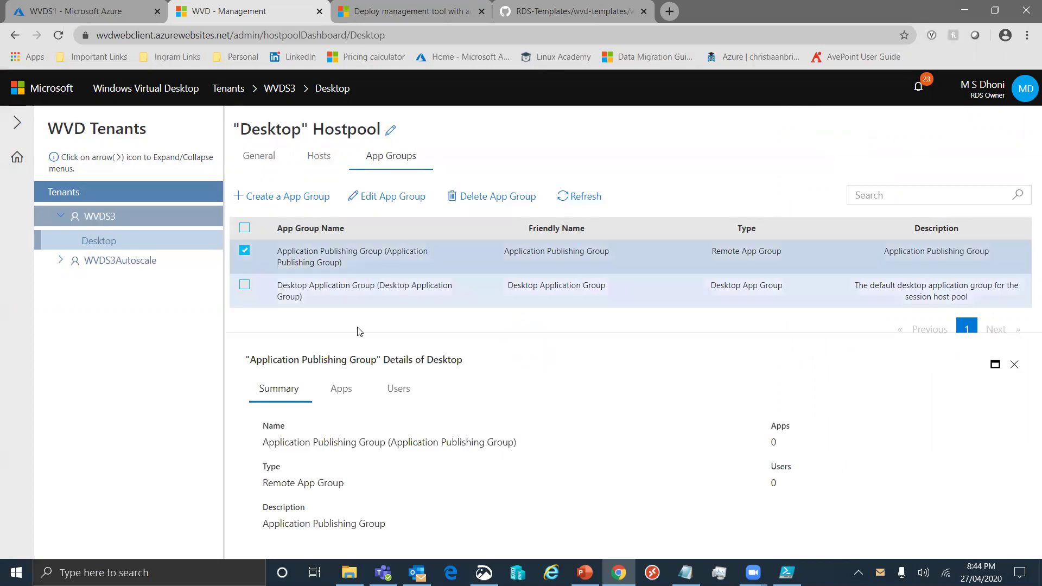
{"action": "left_click", "coordinate": [341, 402]}
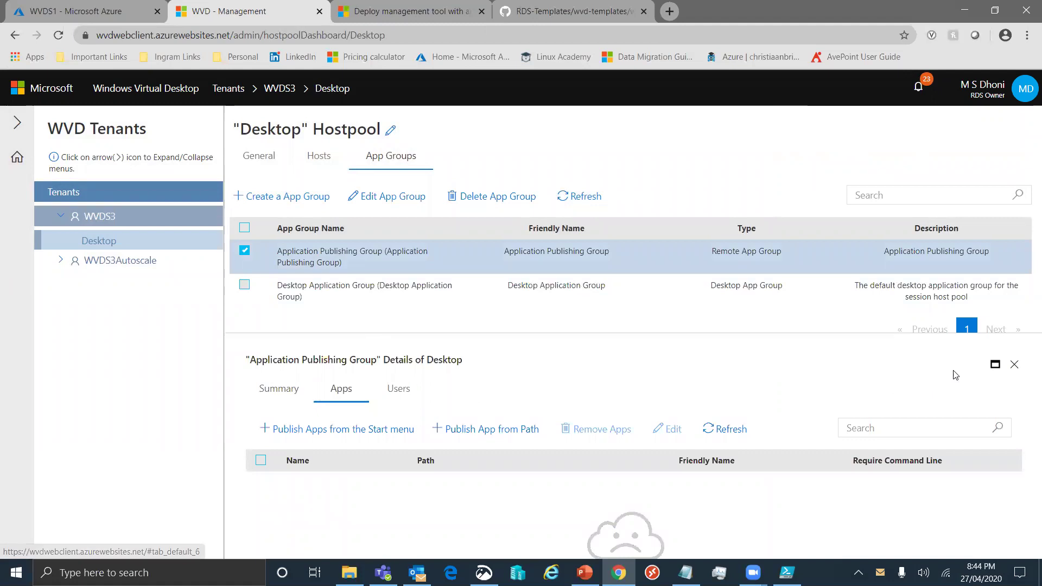
{"action": "left_click", "coordinate": [995, 367]}
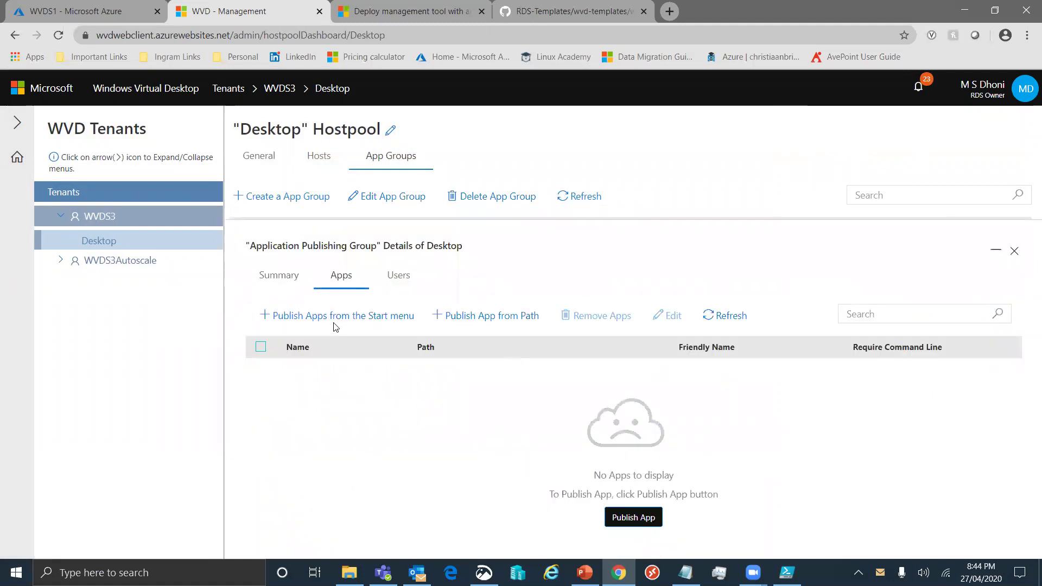
{"action": "left_click", "coordinate": [478, 315]}
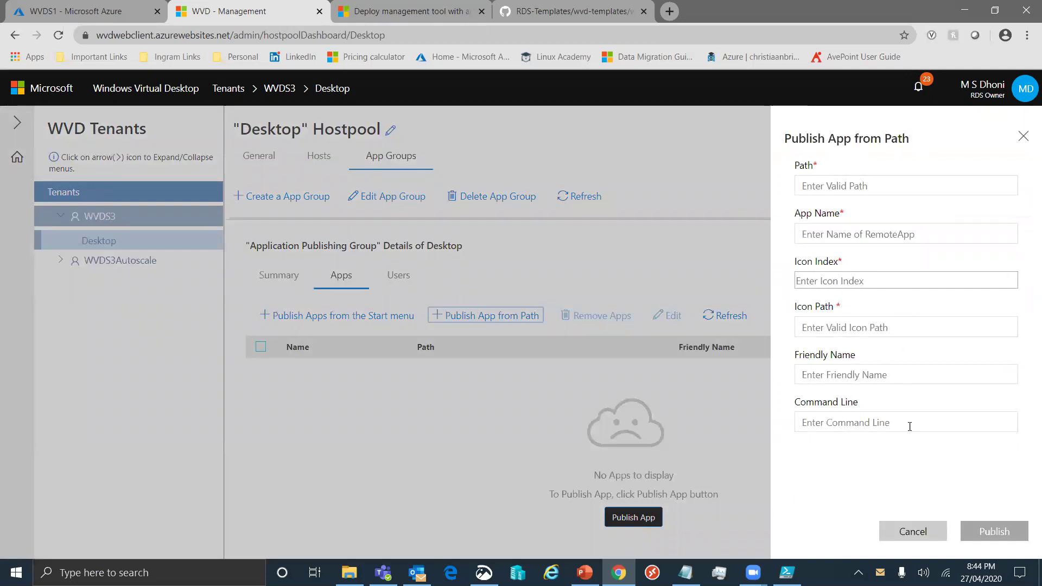
{"action": "left_click", "coordinate": [924, 536]}
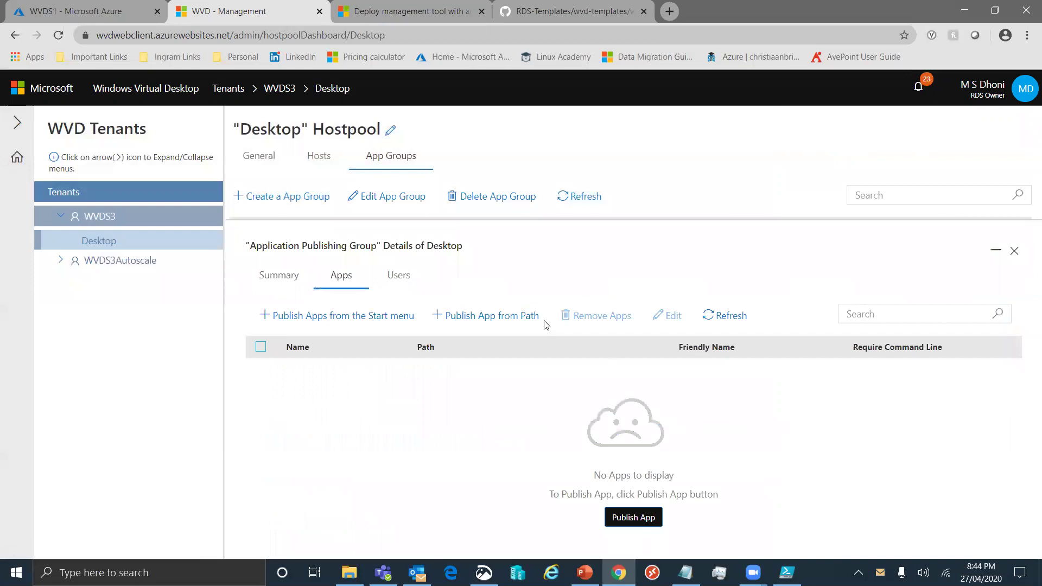
{"action": "left_click", "coordinate": [411, 282]}
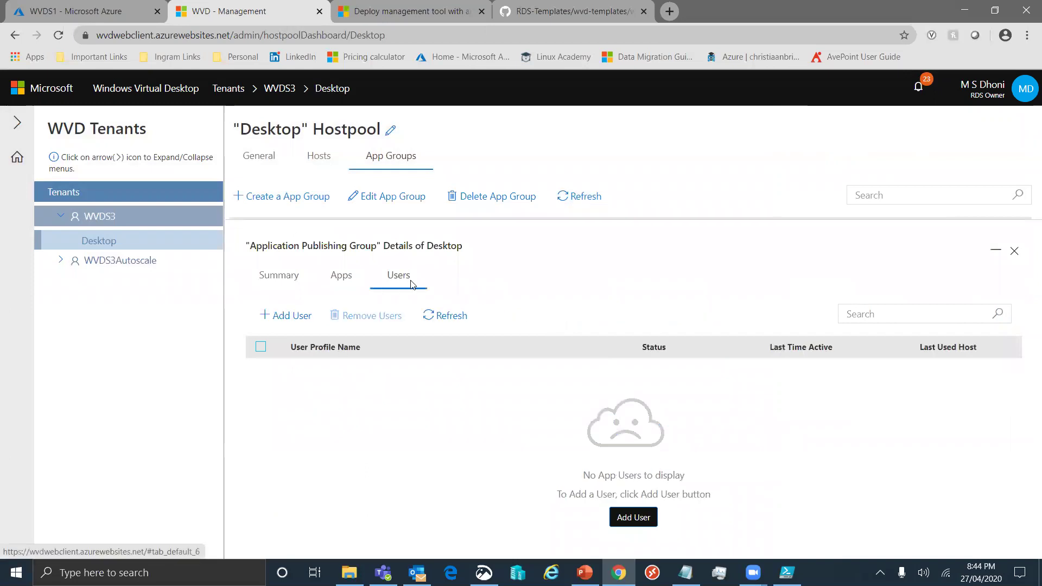
{"action": "left_click", "coordinate": [342, 279]}
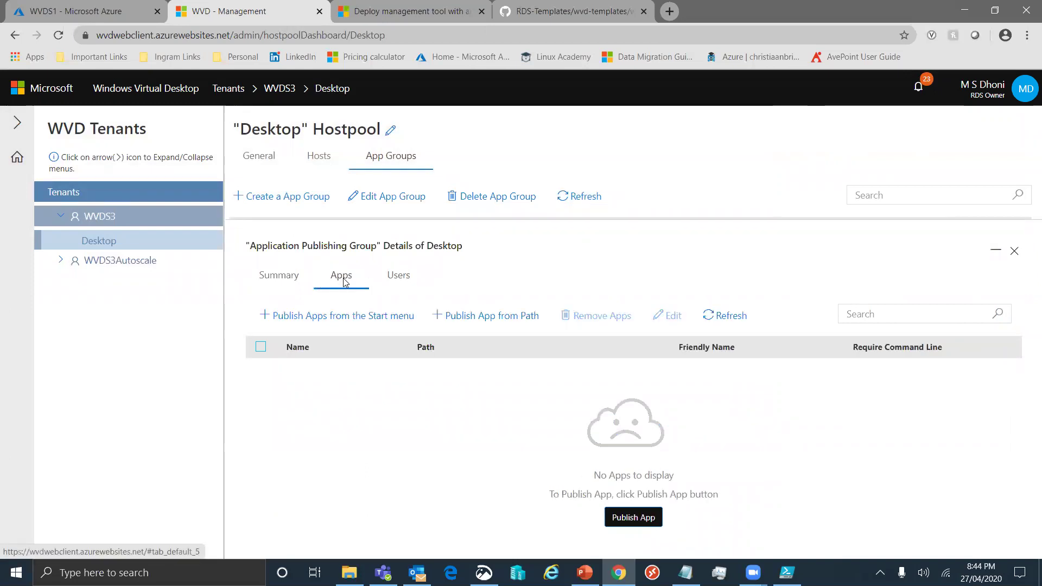
{"action": "left_click", "coordinate": [366, 317]}
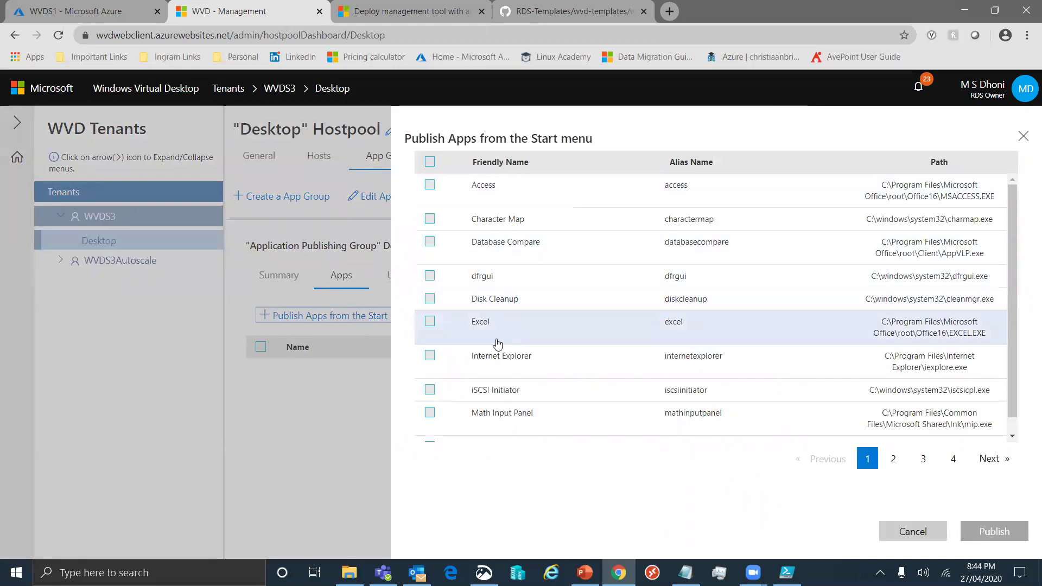
Tick Internet Explorer, Excel, OneDrive, Outlook and Paint on the first two list pages
{"action": "scroll", "coordinate": [495, 367], "scroll_direction": "down", "scroll_amount": 1}
{"action": "scroll", "coordinate": [491, 365], "scroll_direction": "up", "scroll_amount": 1}
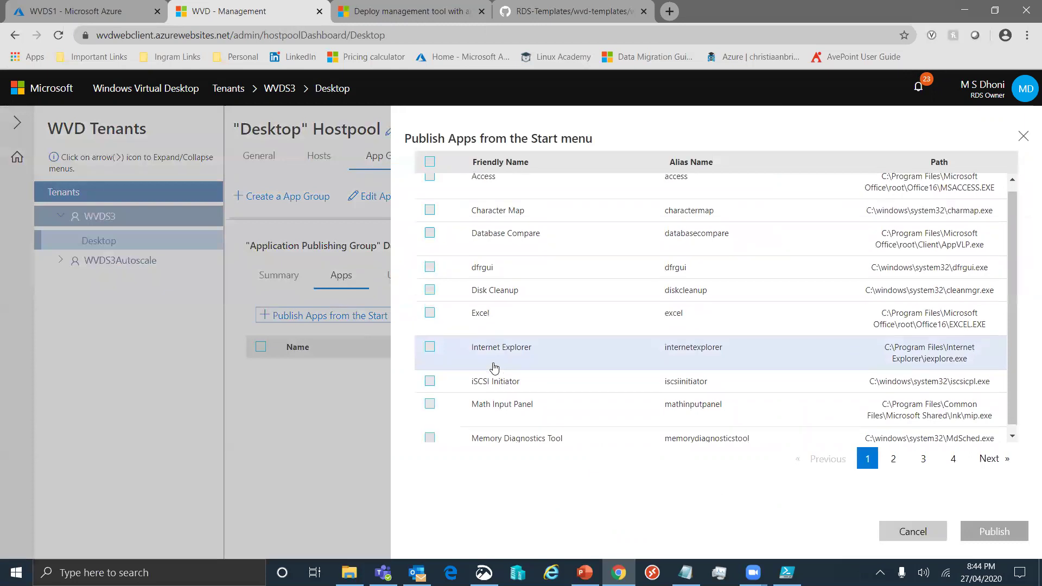
{"action": "left_click", "coordinate": [430, 355]}
{"action": "left_click", "coordinate": [430, 323]}
{"action": "left_click", "coordinate": [894, 458]}
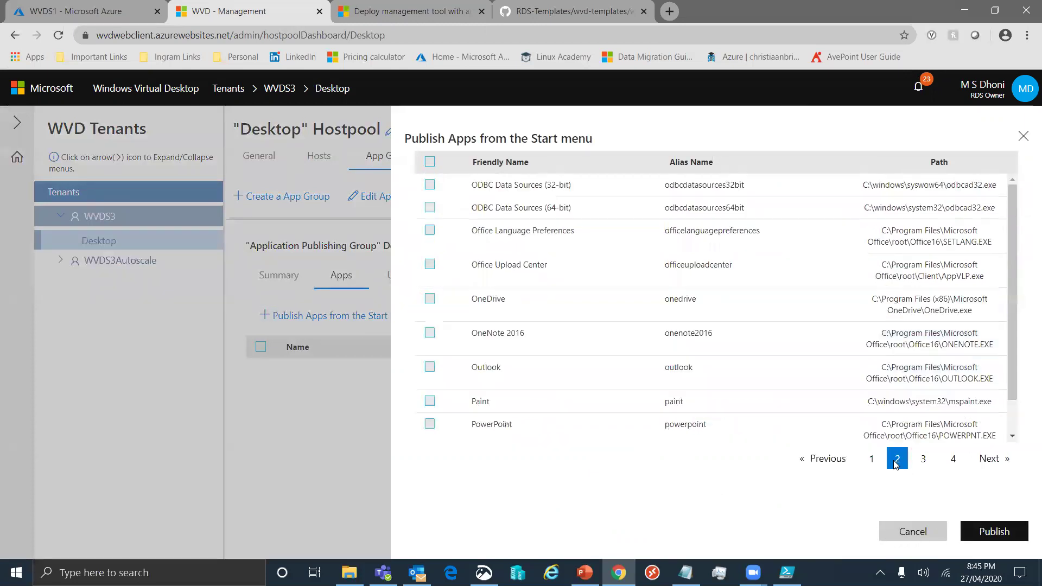
{"action": "left_click", "coordinate": [430, 298]}
{"action": "left_click", "coordinate": [429, 367]}
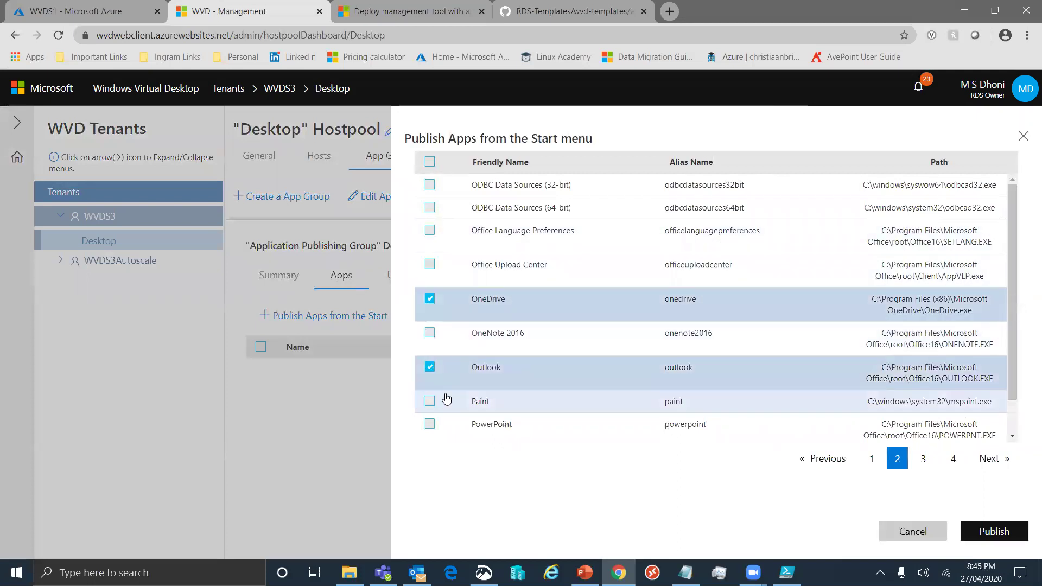
{"action": "left_click", "coordinate": [446, 401]}
Tick Task Manager and Wordpad on page four and publish all selected apps
{"action": "left_click", "coordinate": [923, 459]}
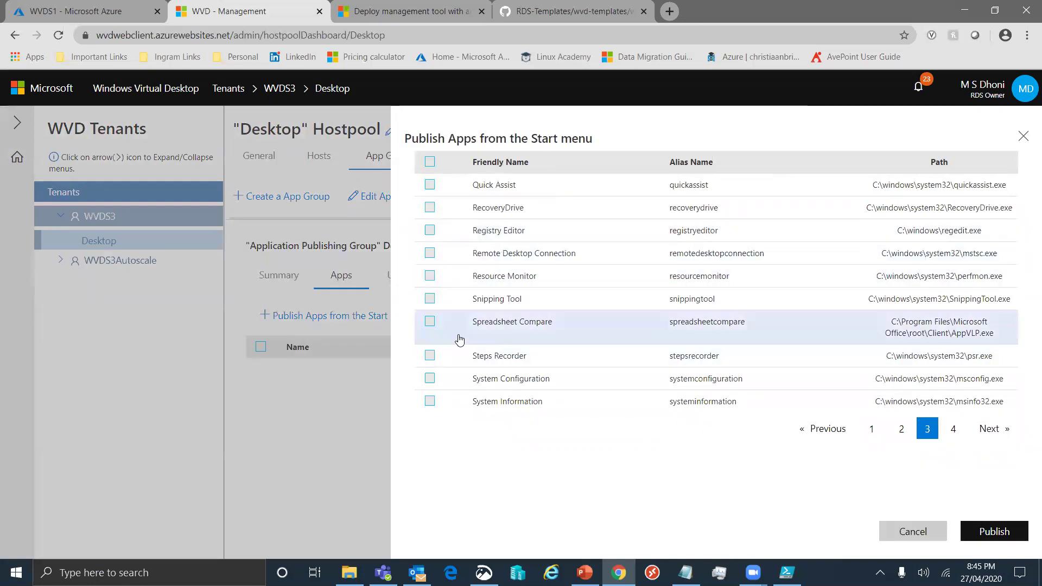
{"action": "left_click", "coordinate": [961, 434]}
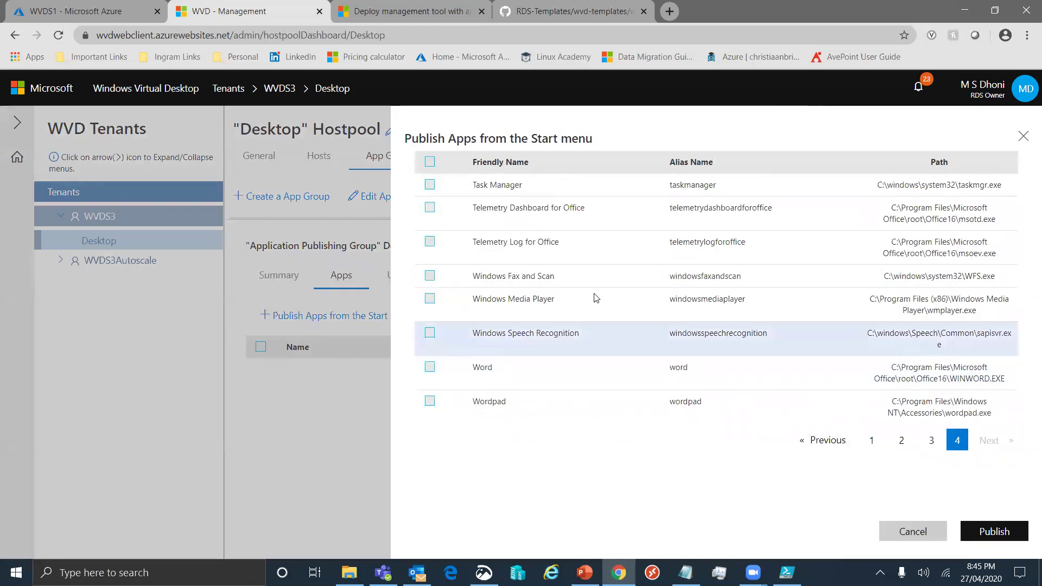
{"action": "left_click", "coordinate": [429, 185]}
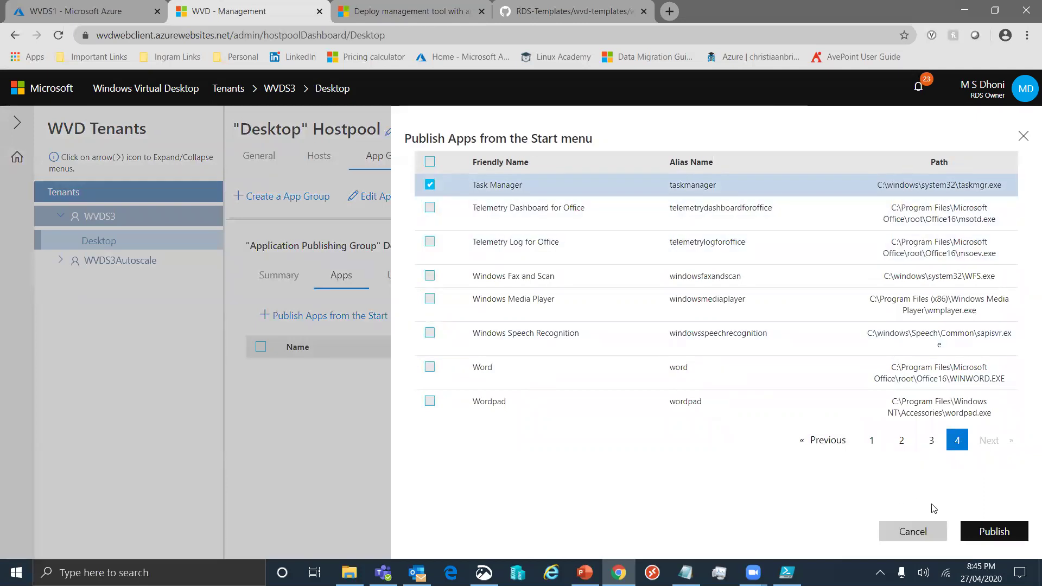
{"action": "left_click", "coordinate": [430, 401]}
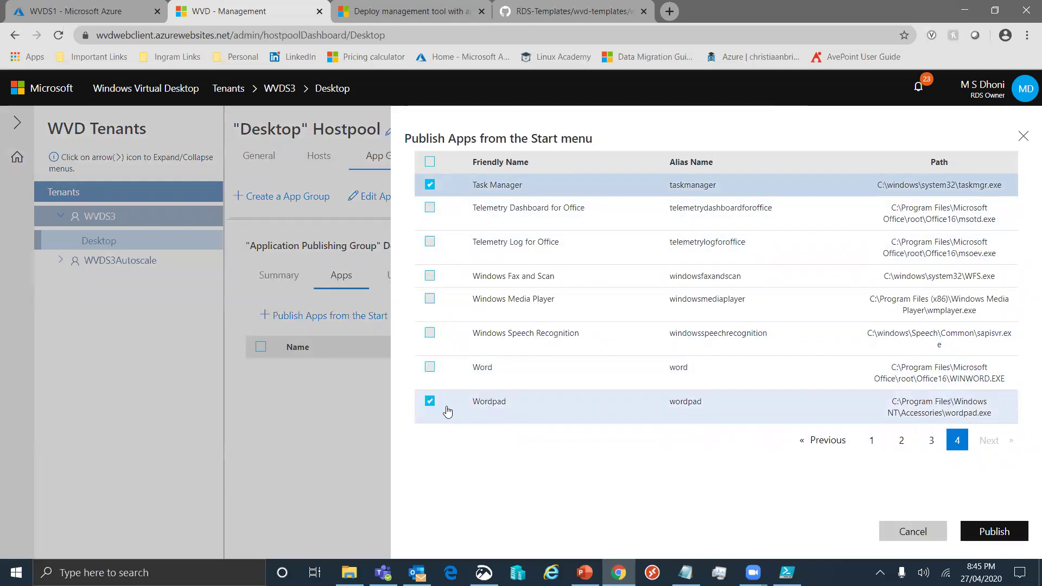
{"action": "left_click", "coordinate": [1019, 532]}
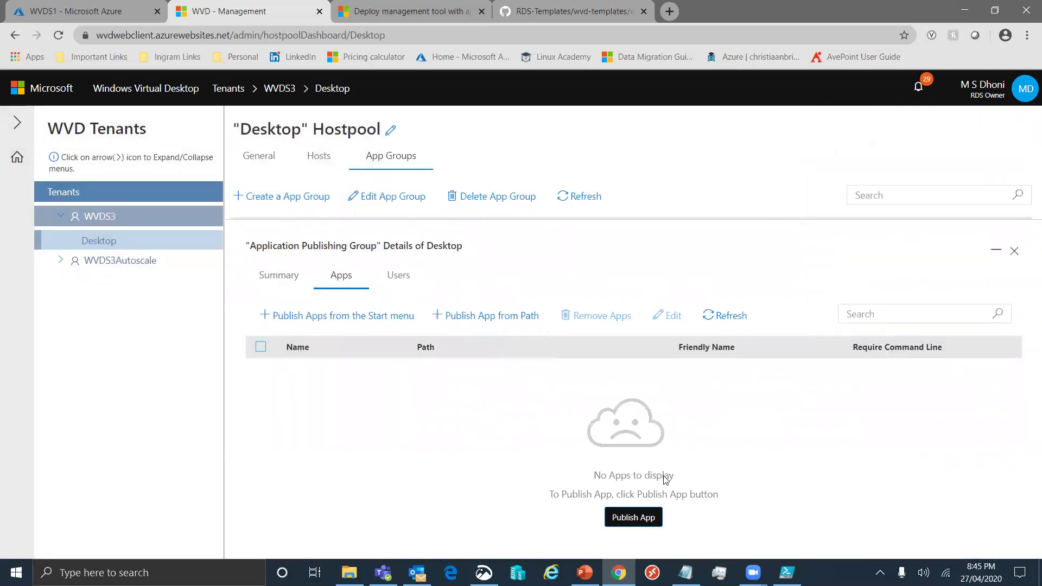
Refresh the published apps, reopen the Start-menu list and tick Outlook on page two
{"action": "left_click", "coordinate": [724, 316]}
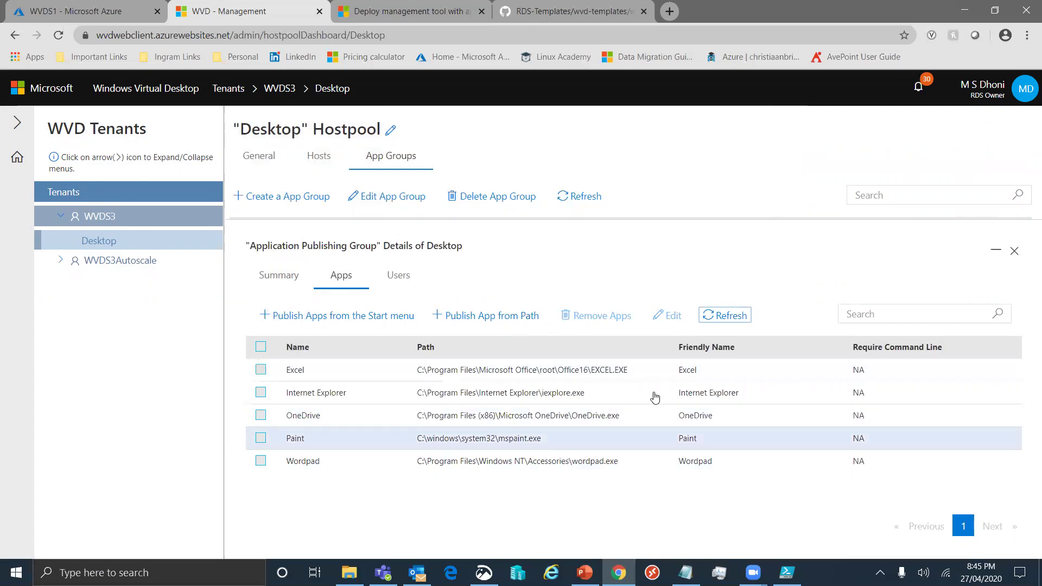
{"action": "left_click", "coordinate": [717, 317]}
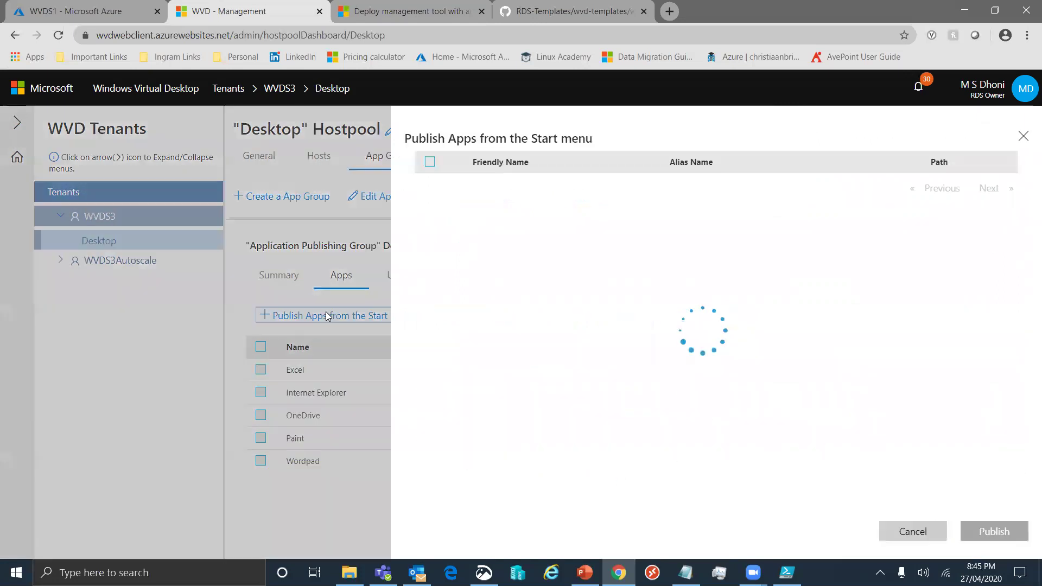
{"action": "left_click", "coordinate": [328, 315]}
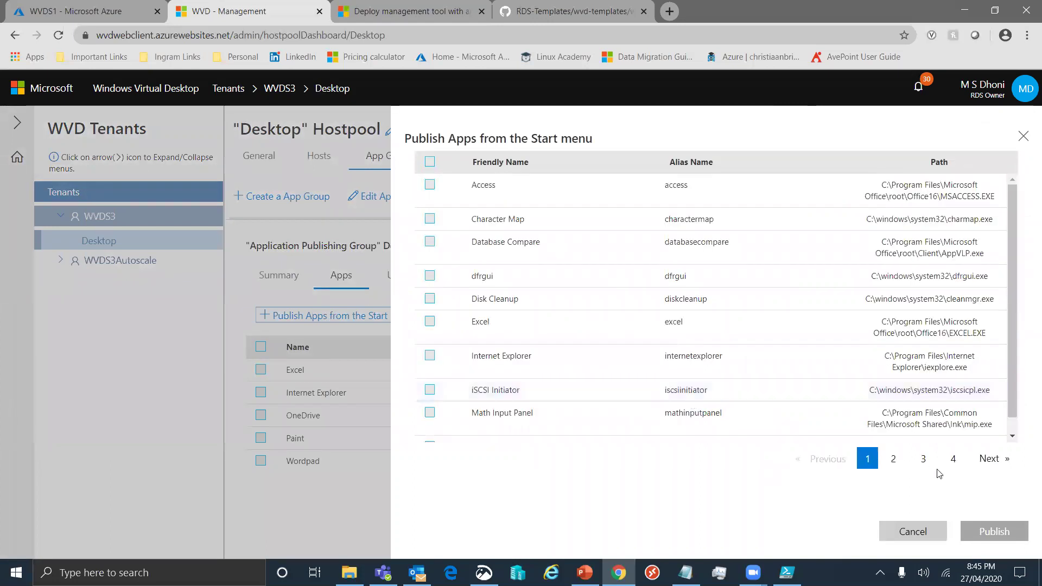
{"action": "left_click", "coordinate": [894, 459]}
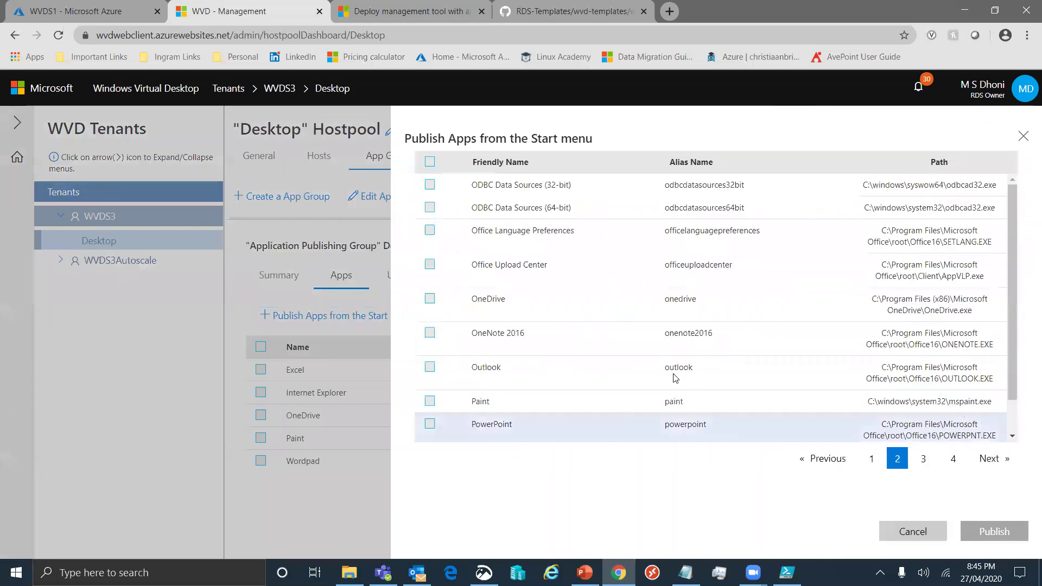
{"action": "left_click", "coordinate": [429, 367]}
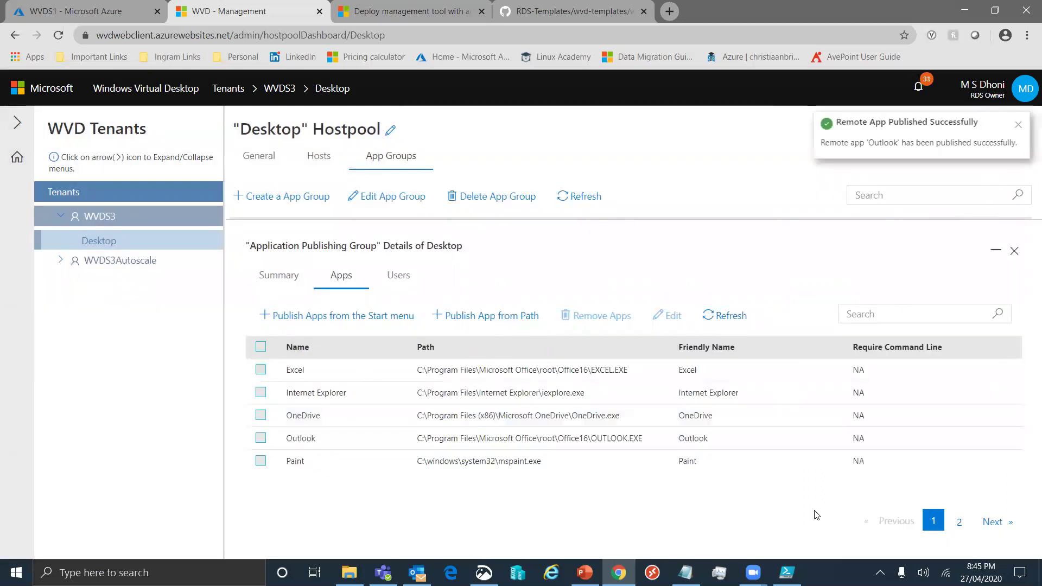
Refresh and page through the published apps, then view the group's users, none assigned
{"action": "left_click", "coordinate": [720, 320]}
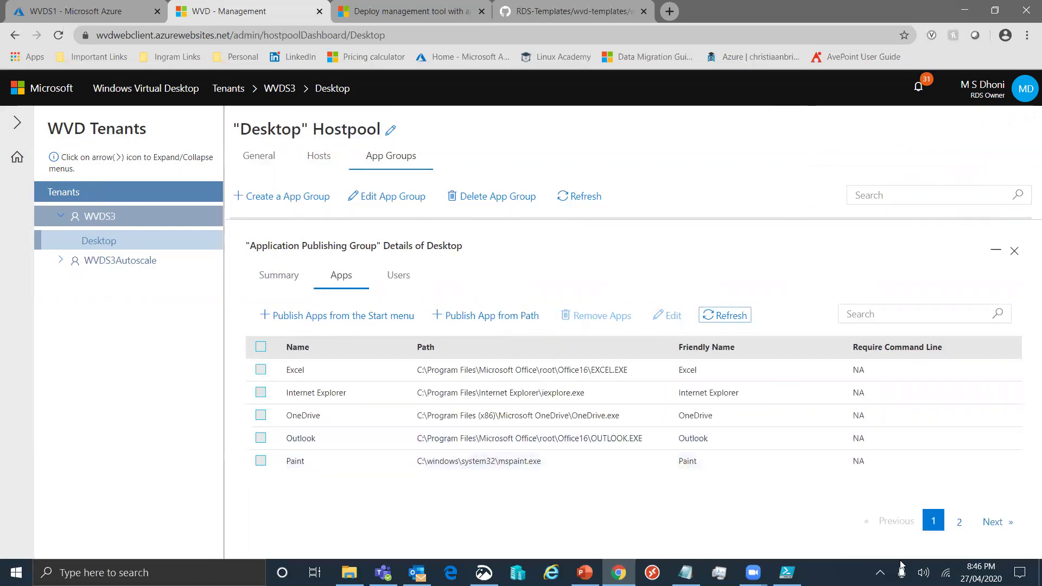
{"action": "left_click", "coordinate": [961, 522]}
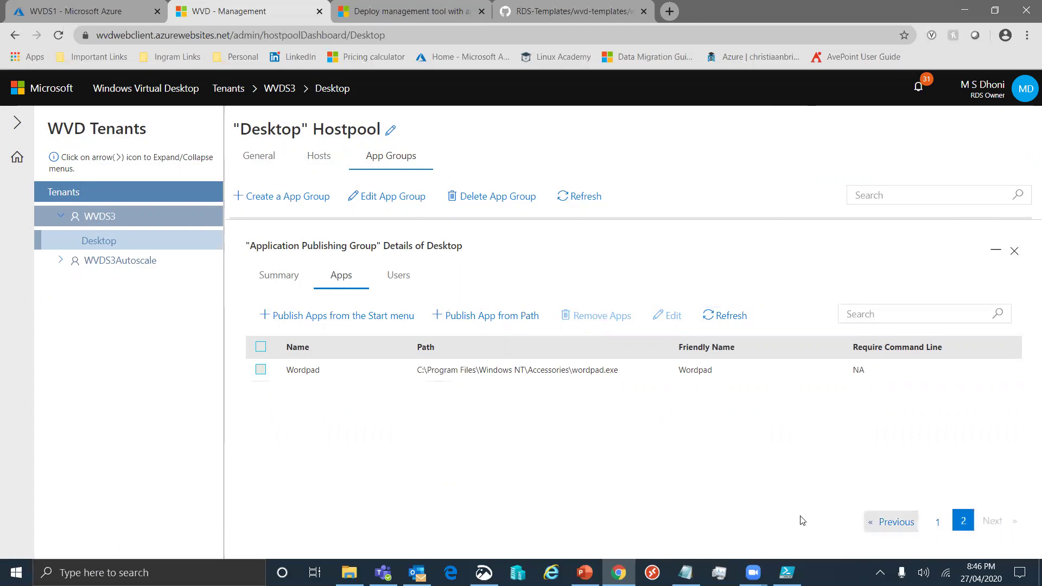
{"action": "left_click", "coordinate": [937, 524]}
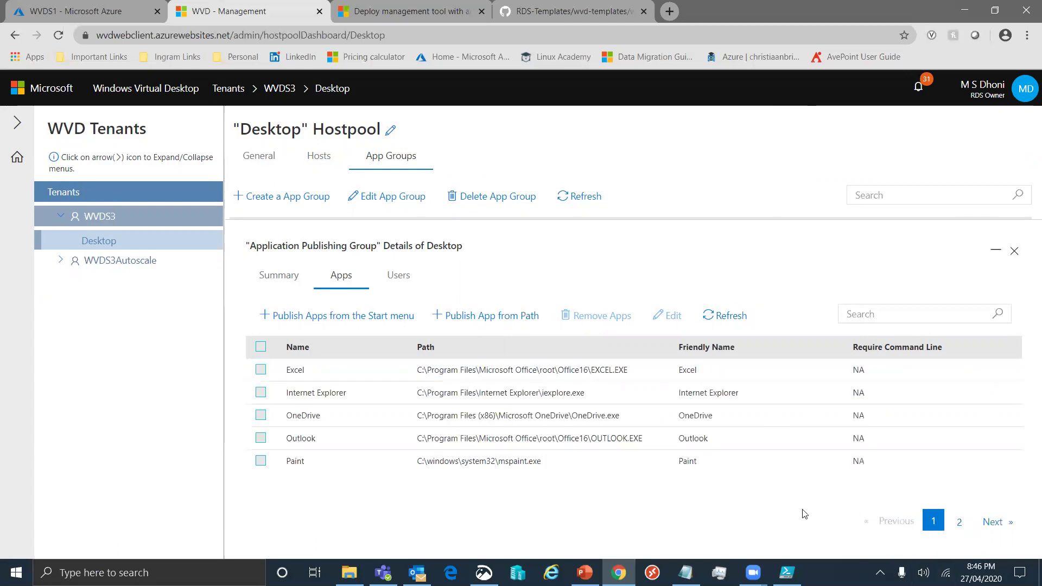
{"action": "left_click", "coordinate": [400, 277]}
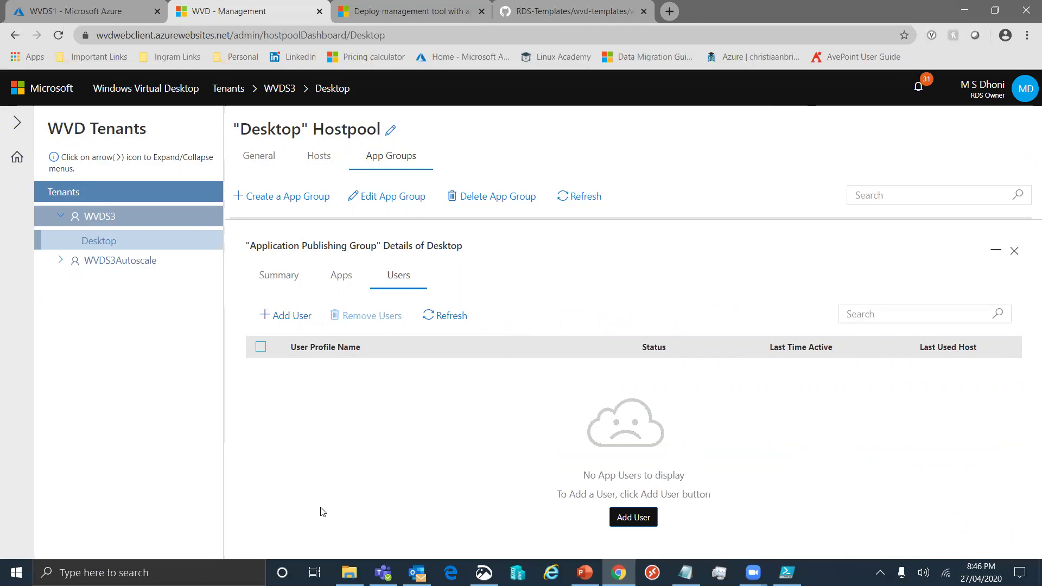
Add the first user to Application Publishing Group by their user principal name
{"action": "left_click", "coordinate": [280, 317]}
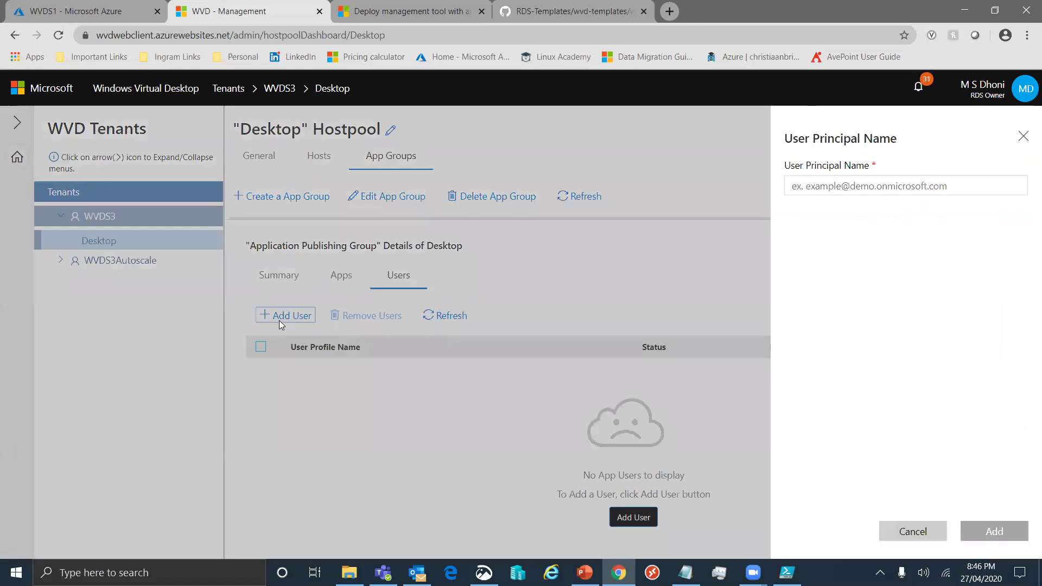
{"action": "left_click", "coordinate": [932, 188]}
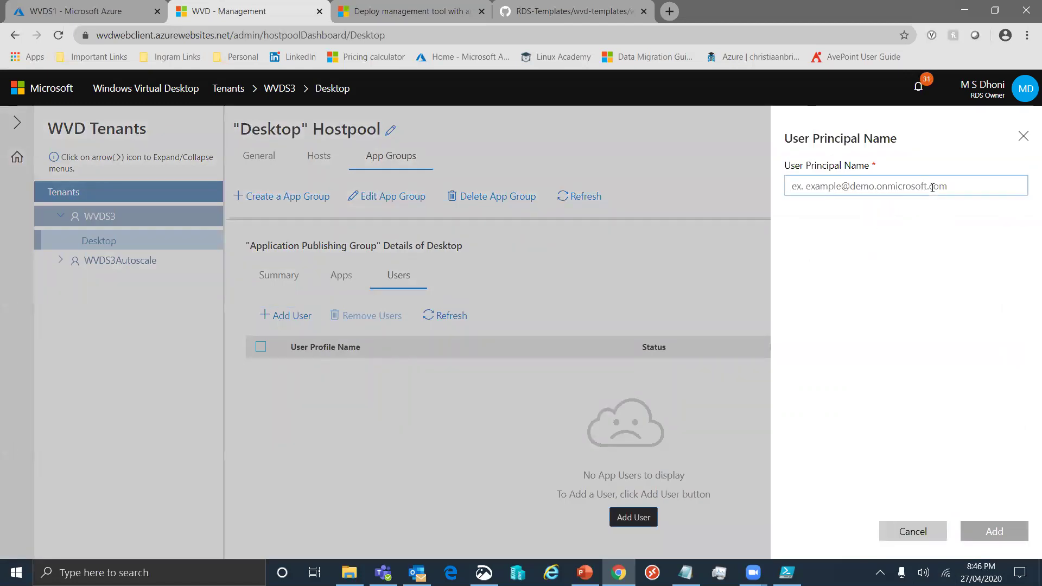
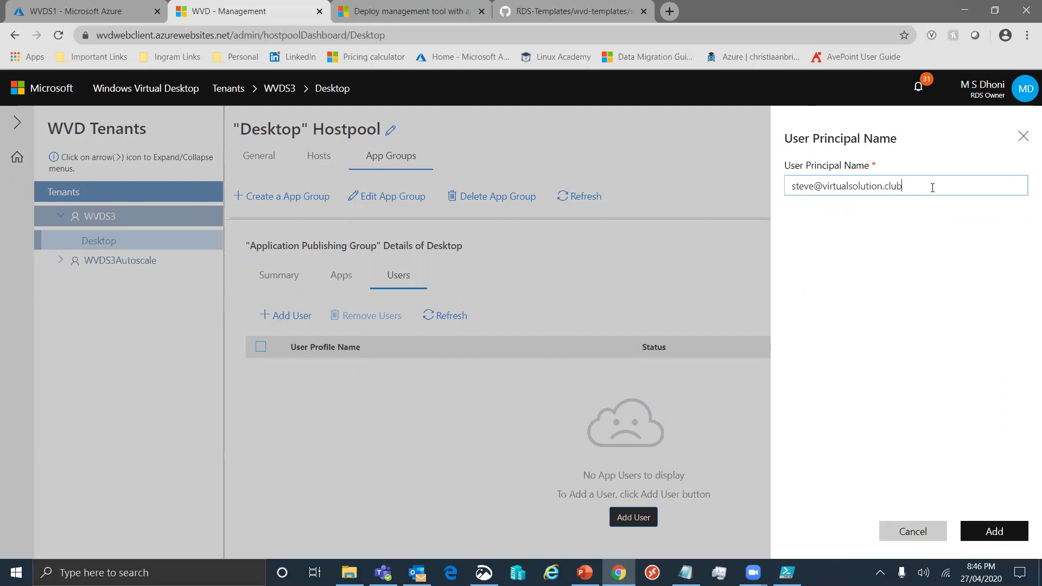
{"action": "left_click", "coordinate": [1002, 532]}
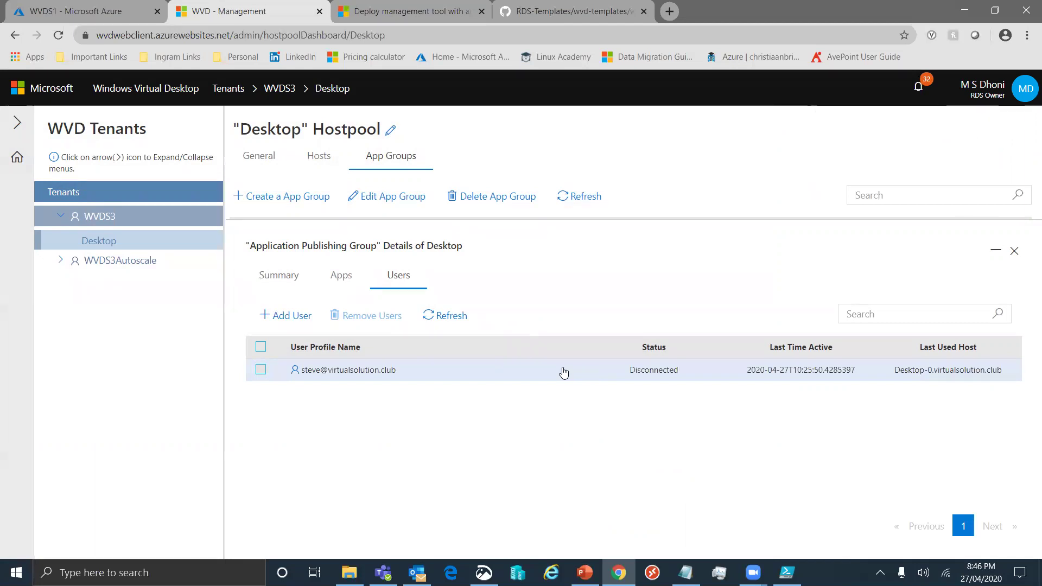
{"action": "left_click", "coordinate": [289, 318]}
Enter the second user's principal name and add them to Application Publishing Group
{"action": "left_click", "coordinate": [878, 187]}
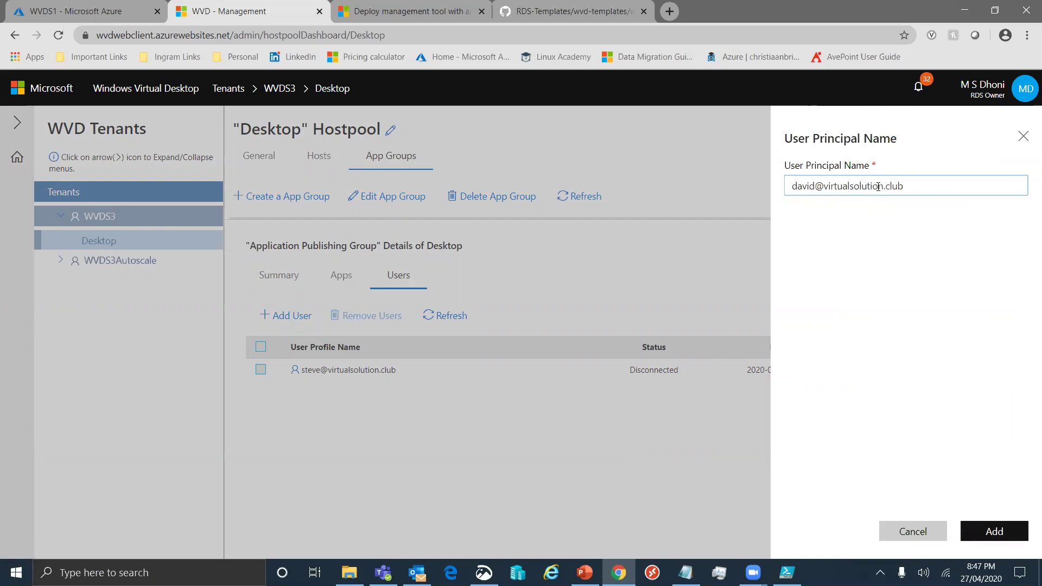
{"action": "left_click", "coordinate": [1004, 534]}
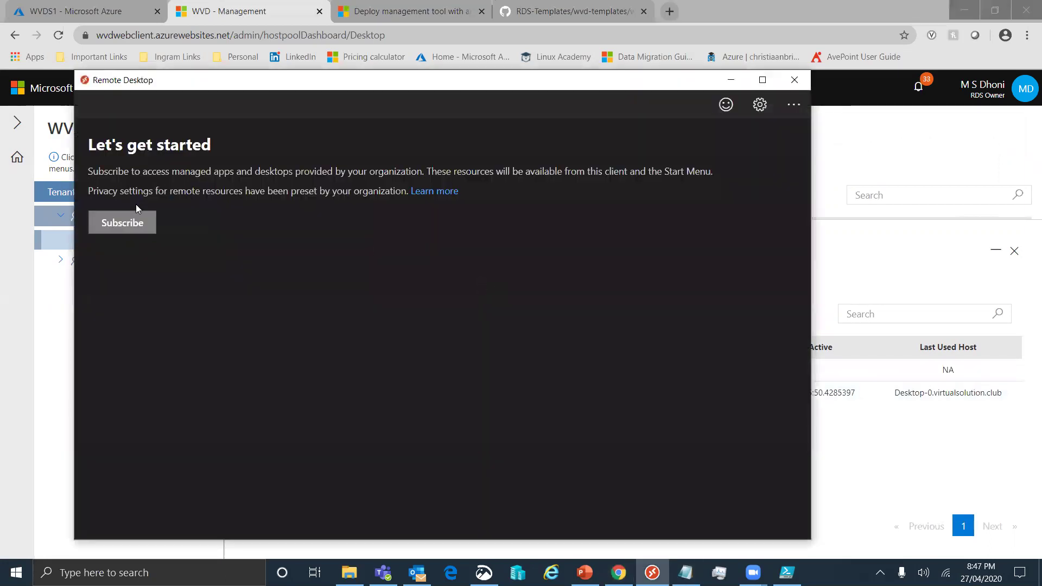
Subscribe to the WVDS3 workspace by signing in with the second user's email address and password
{"action": "left_click", "coordinate": [136, 220]}
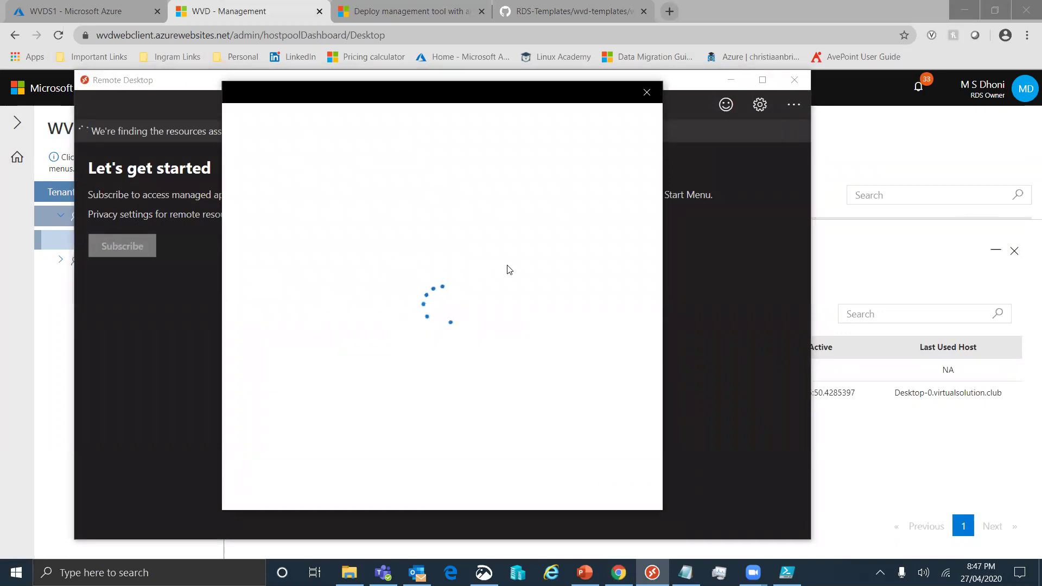
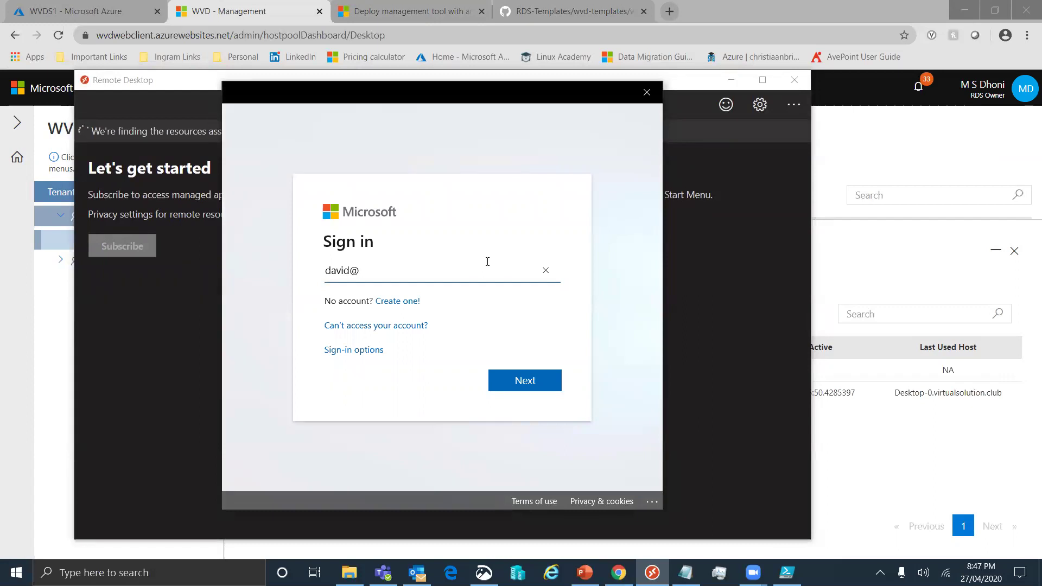
{"action": "type", "text": "ckl"}
{"action": "key", "text": "BackSpace"}
{"action": "key", "text": "BackSpace"}
{"action": "type", "text": "lub"}
{"action": "key", "text": "Return"}
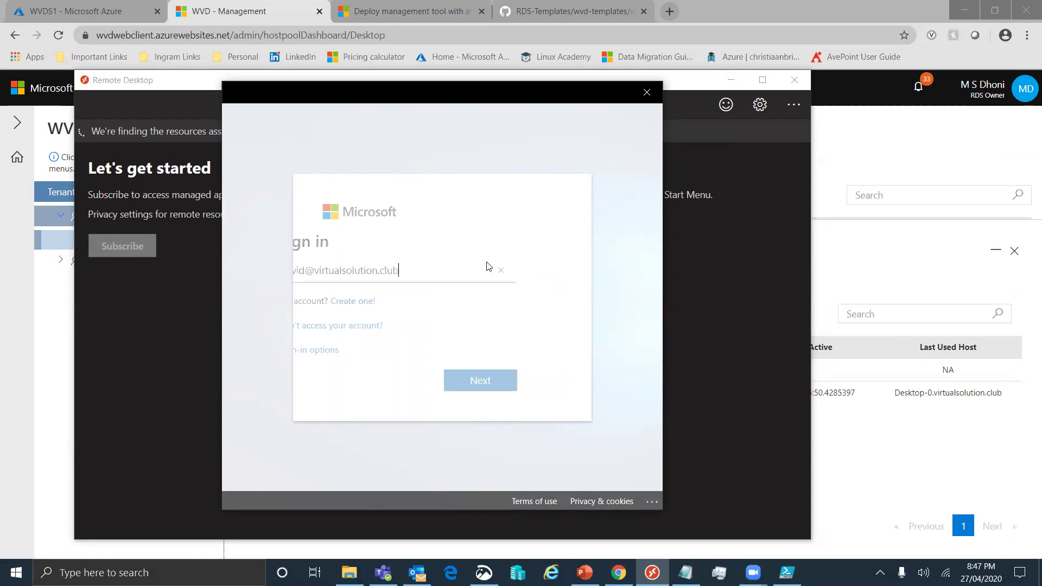
{"action": "type", "text": "••••••••••••"}
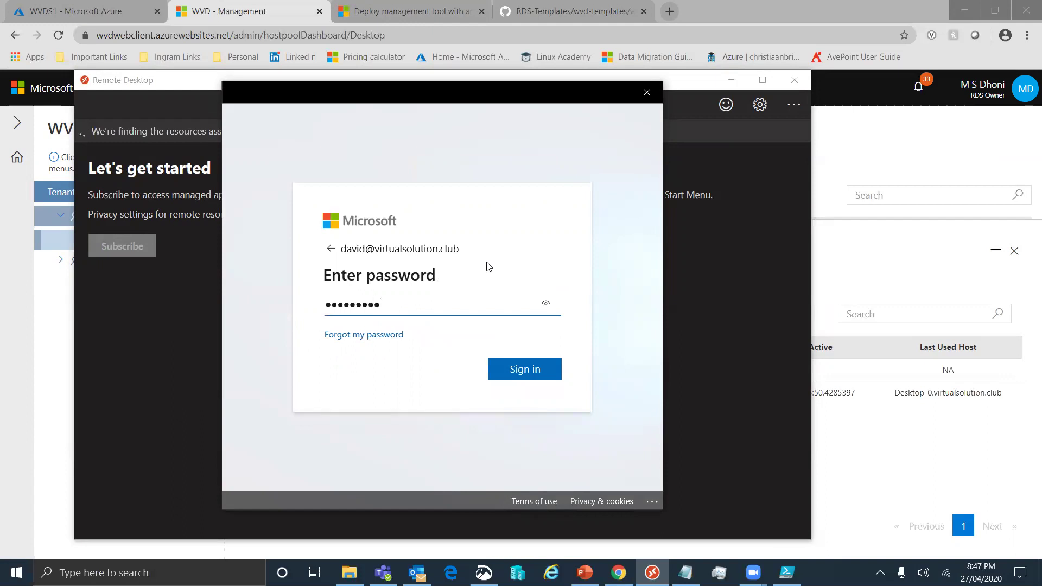
{"action": "key", "text": "Return"}
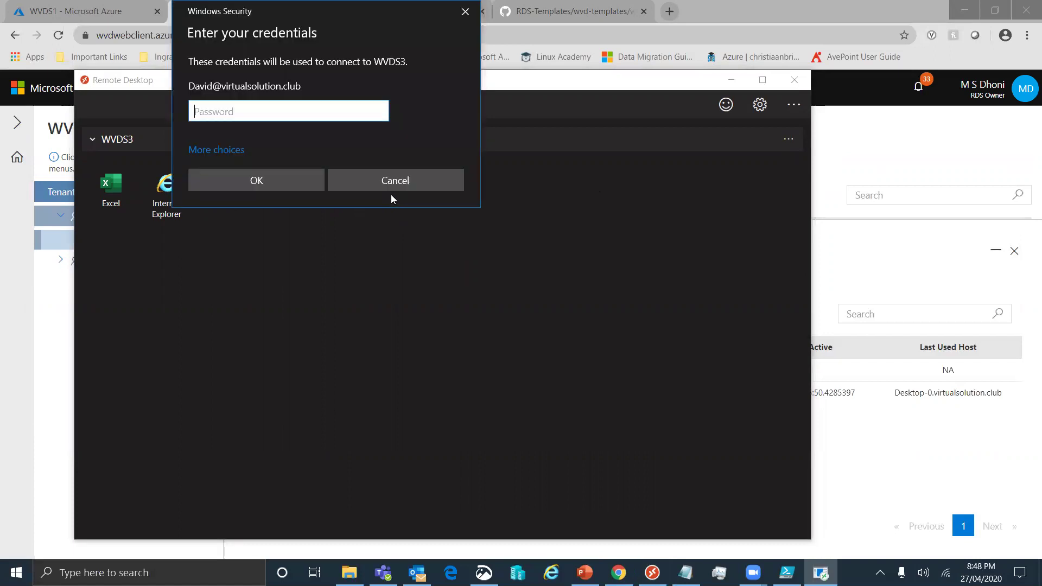
Enter the user's password in Windows Security to start the remote Wordpad app and view the startup details
{"action": "type", "text": "************"}
{"action": "key", "text": "Return"}
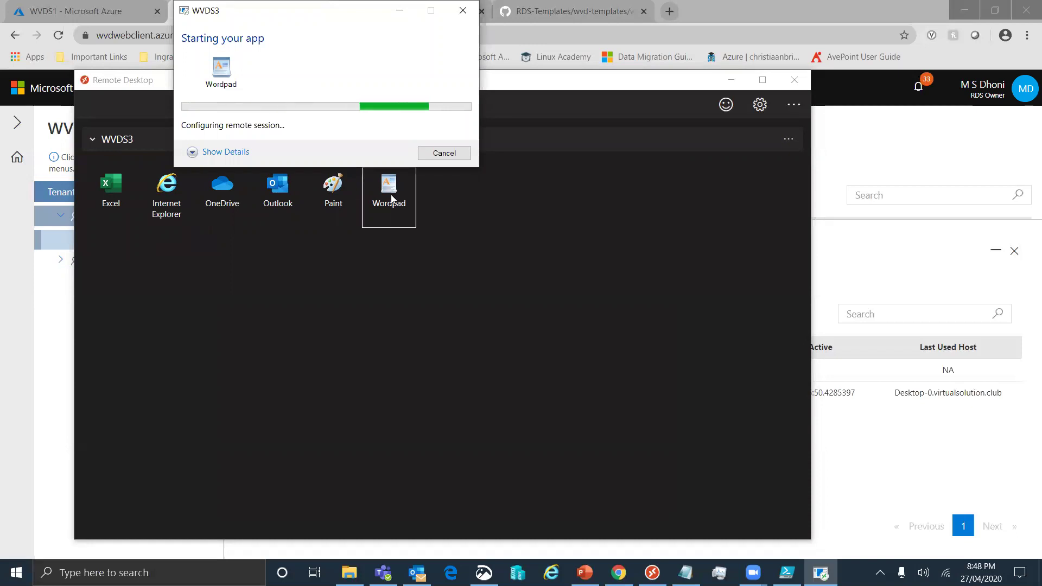
{"action": "left_click", "coordinate": [226, 153]}
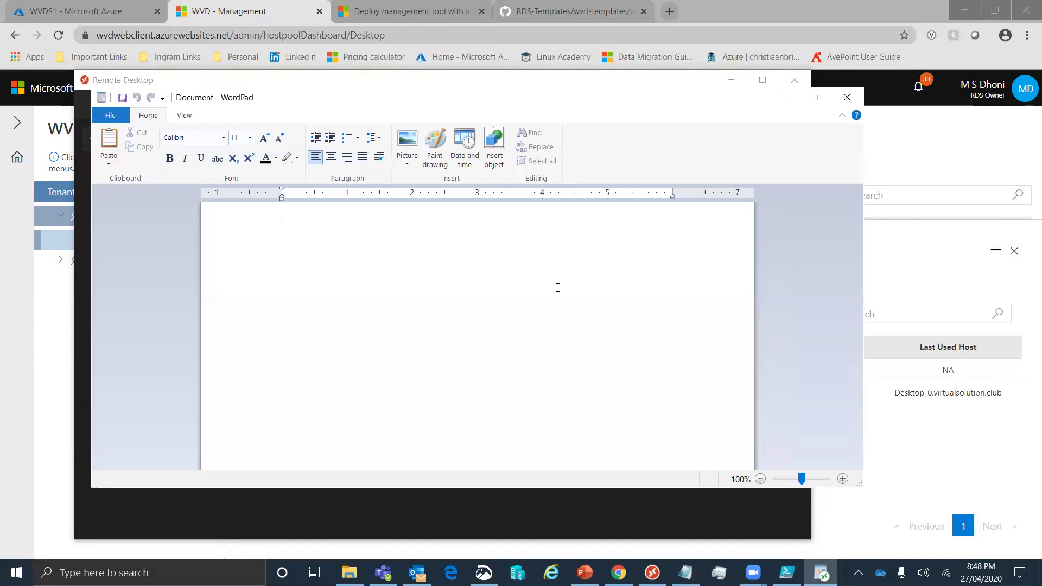
Type a test line into the remote WordPad document, then exit WordPad without saving
{"action": "type", "text": "This is David."}
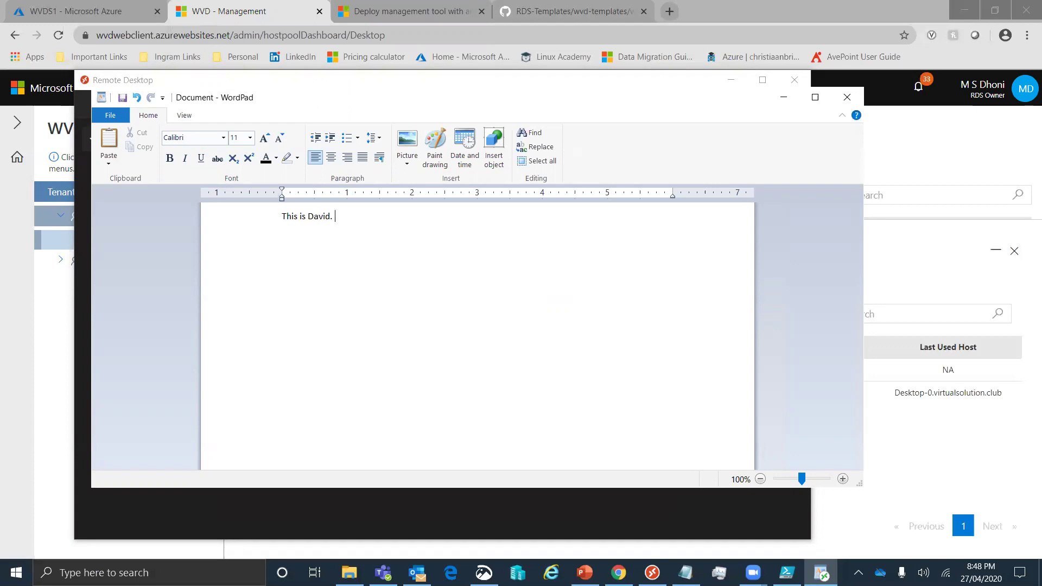
{"action": "type", "text": " weo"}
{"action": "type", "text": "word"}
{"action": "type", "text": "doc."}
{"action": "left_click", "coordinate": [108, 116]}
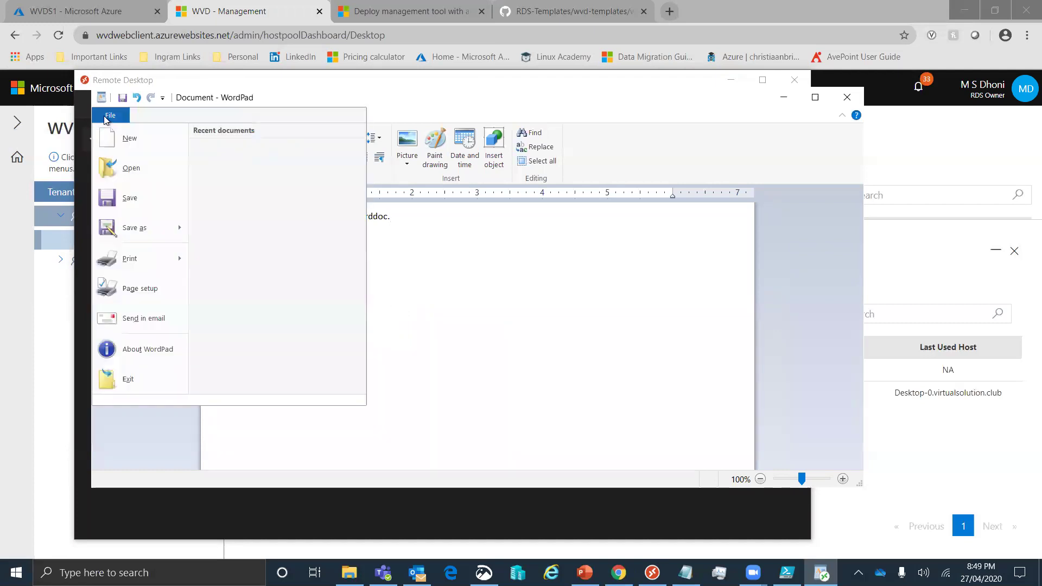
{"action": "left_click", "coordinate": [155, 389]}
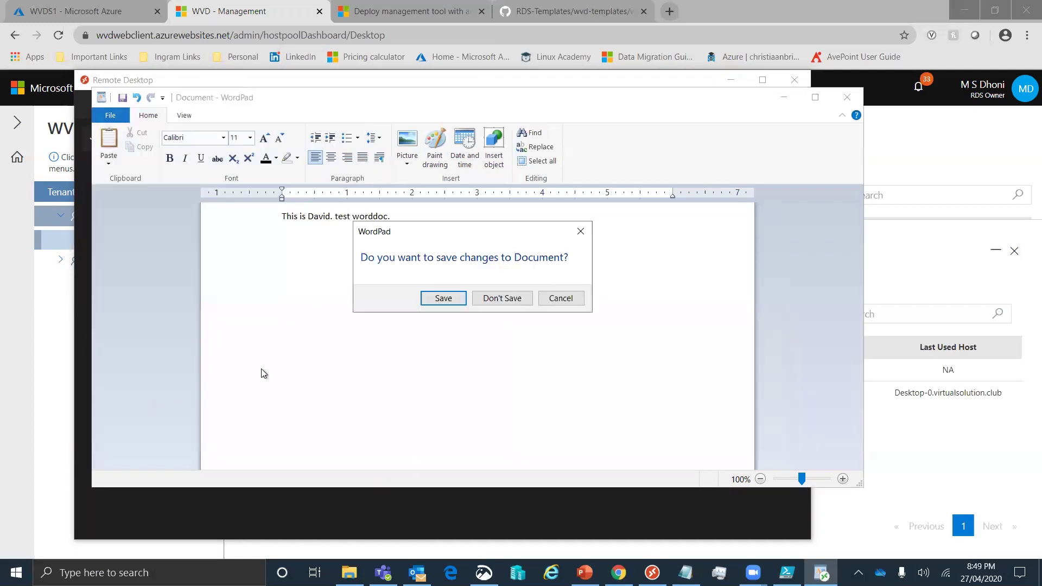
{"action": "left_click", "coordinate": [496, 299]}
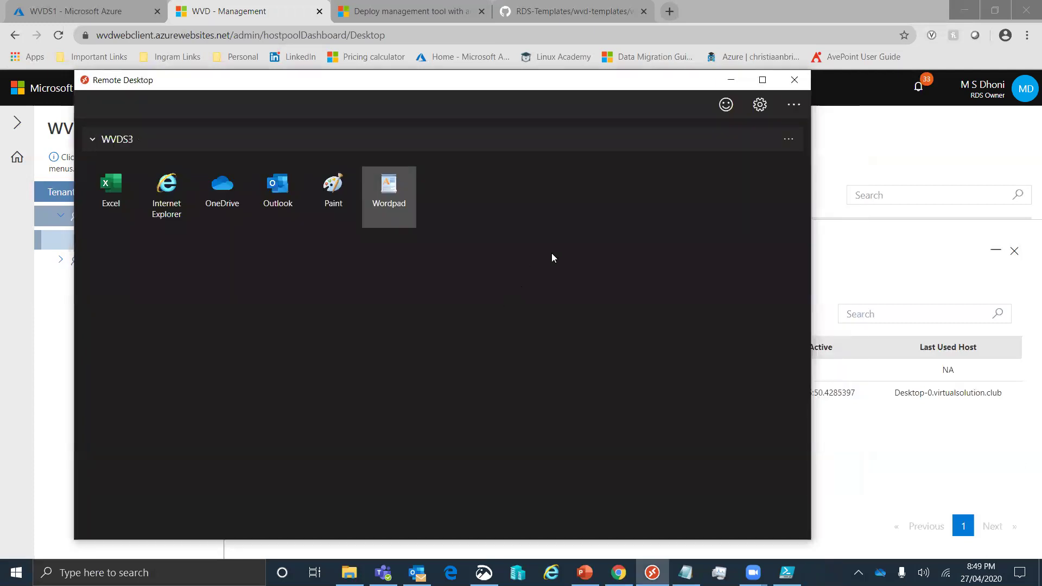
Unsubscribe from WVDS3, close the Remote Desktop client, and refresh the assigned users list
{"action": "left_click", "coordinate": [787, 140]}
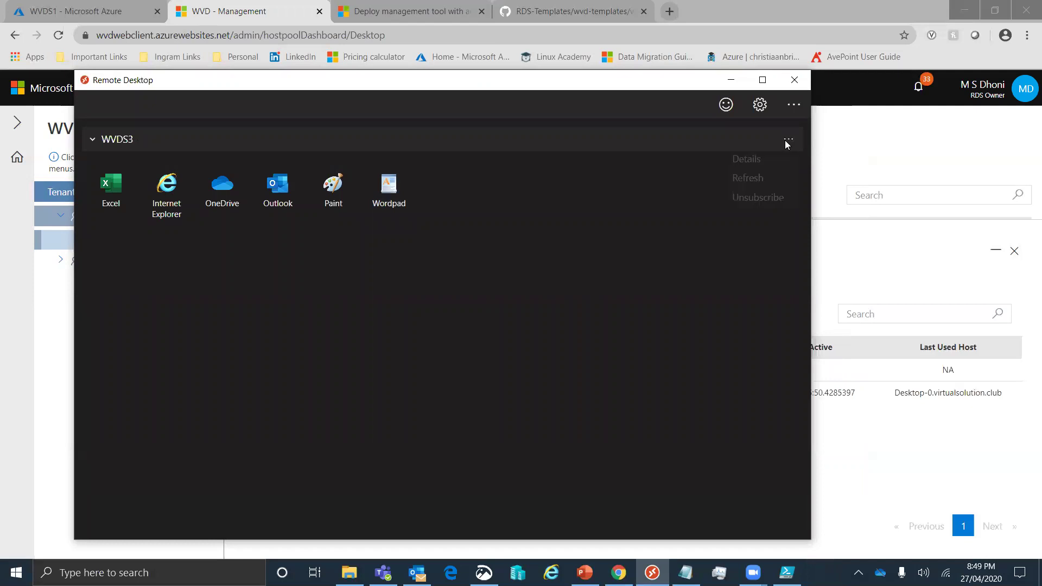
{"action": "left_click", "coordinate": [761, 198]}
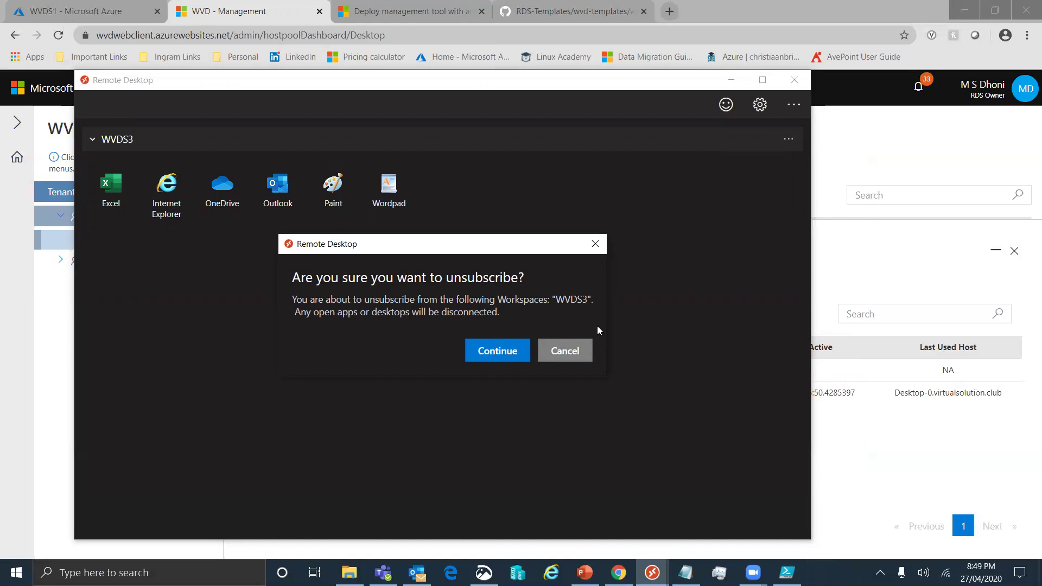
{"action": "left_click", "coordinate": [491, 351]}
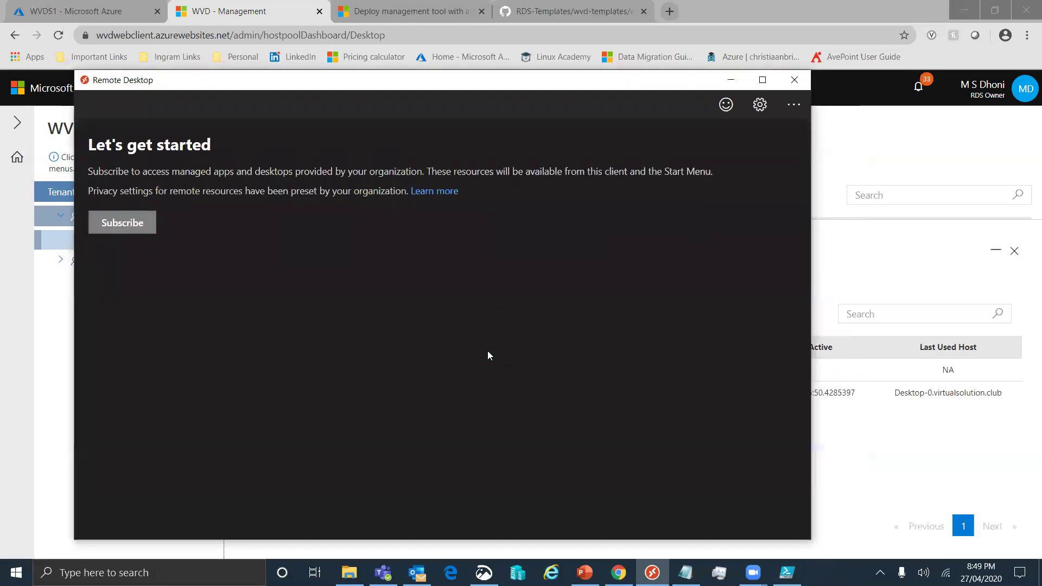
{"action": "left_click", "coordinate": [796, 85]}
{"action": "left_click", "coordinate": [454, 322]}
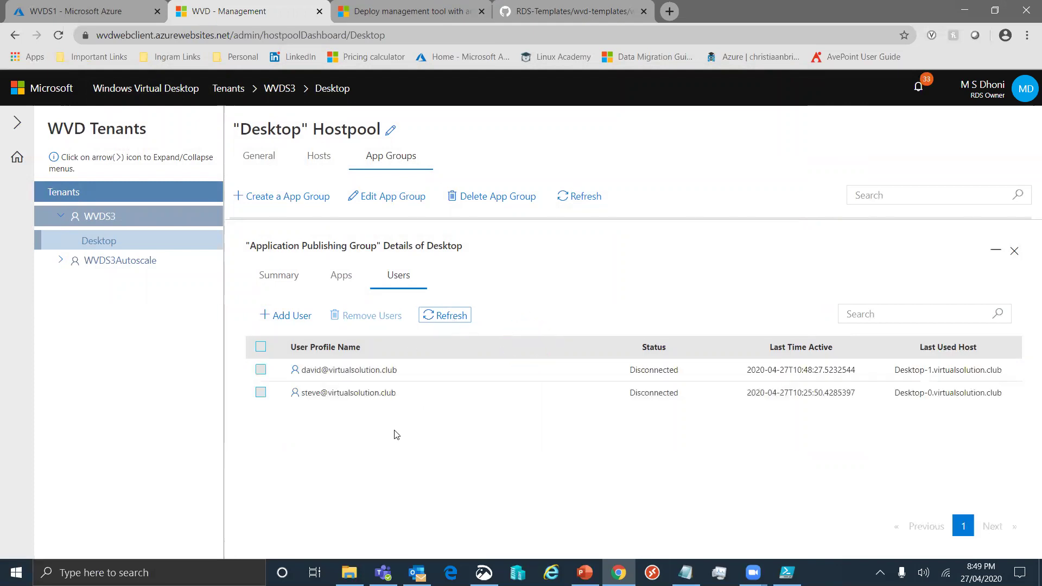
Remove Paint from the group's published apps, leaving Excel, Internet Explorer, OneDrive, Outlook and Wordpad
{"action": "left_click", "coordinate": [339, 280]}
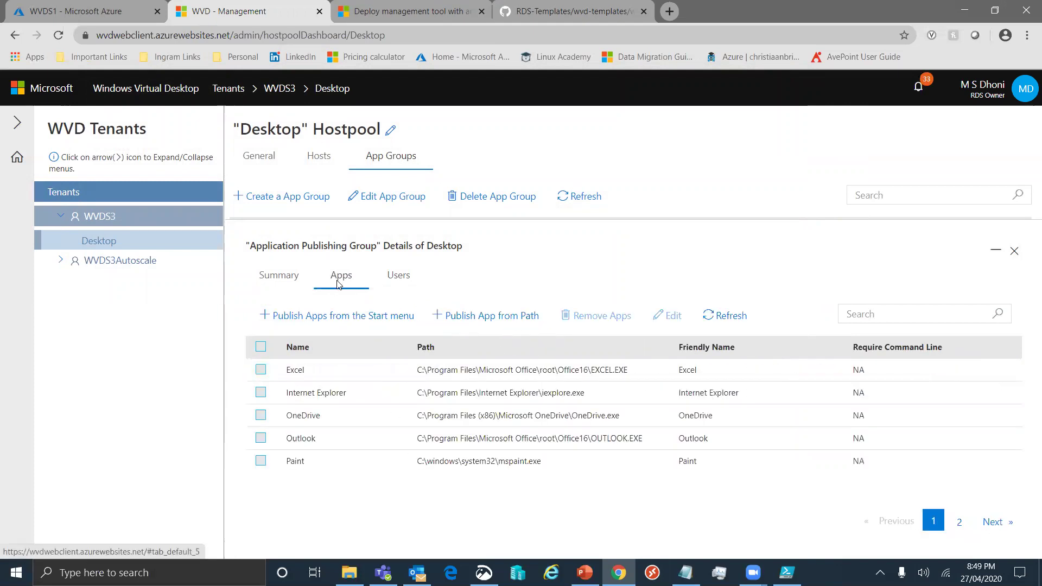
{"action": "left_click", "coordinate": [266, 468]}
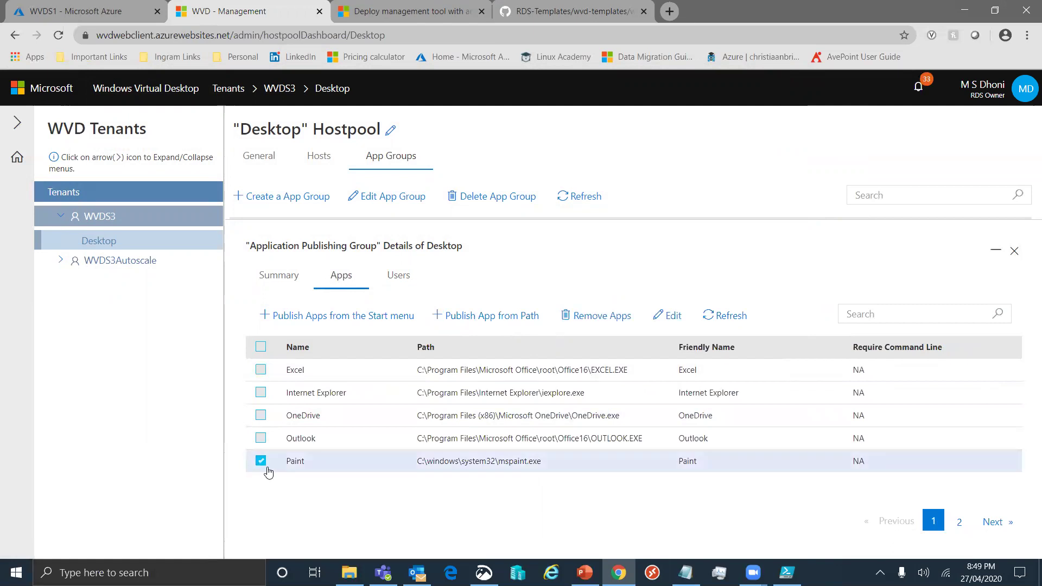
{"action": "left_click", "coordinate": [603, 316]}
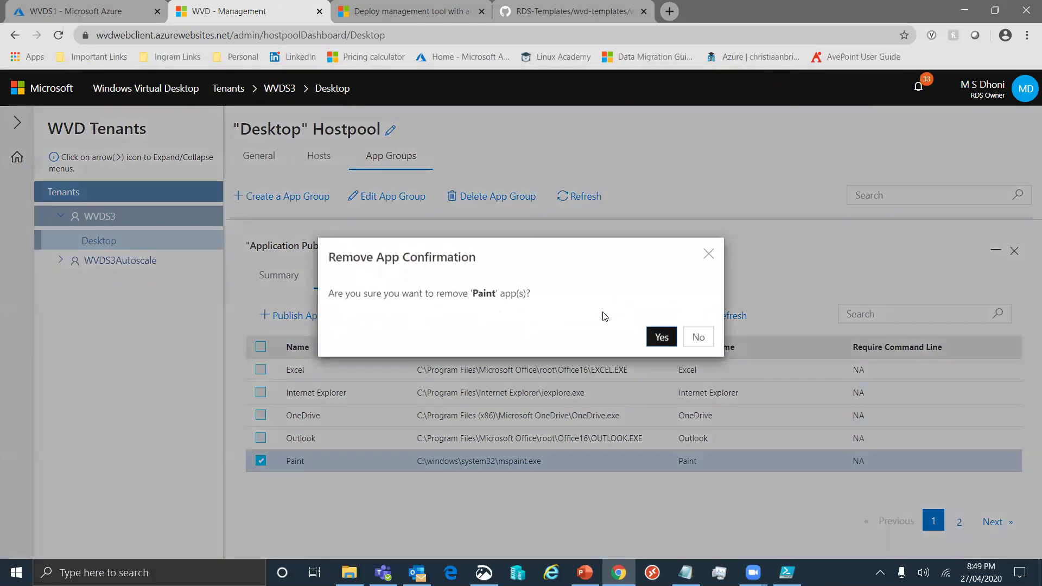
{"action": "left_click", "coordinate": [662, 338]}
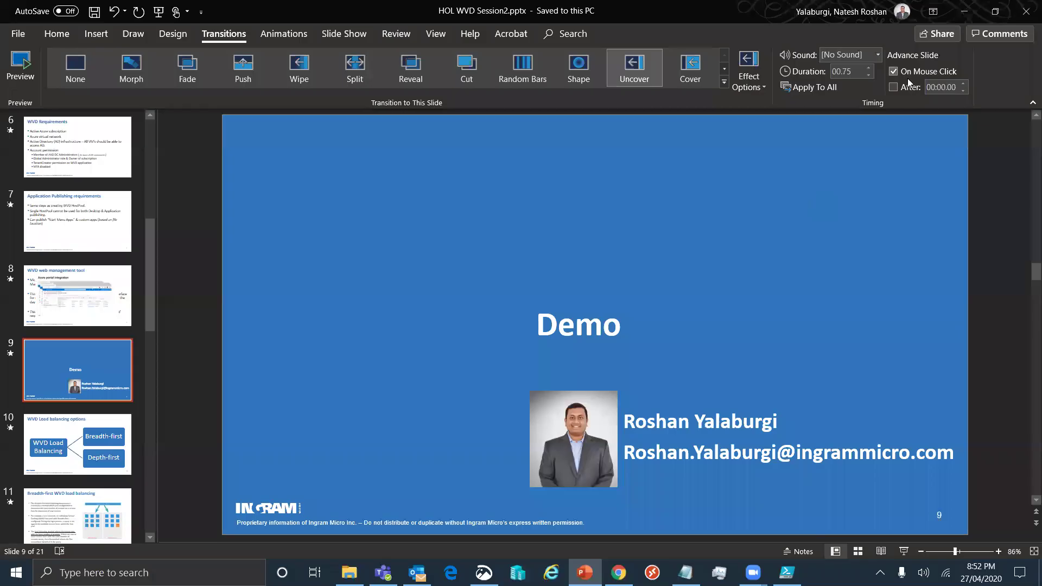
Present slide 10, 'WVD Load balancing options', as a full-screen slide show
{"action": "key", "text": "Page_Down"}
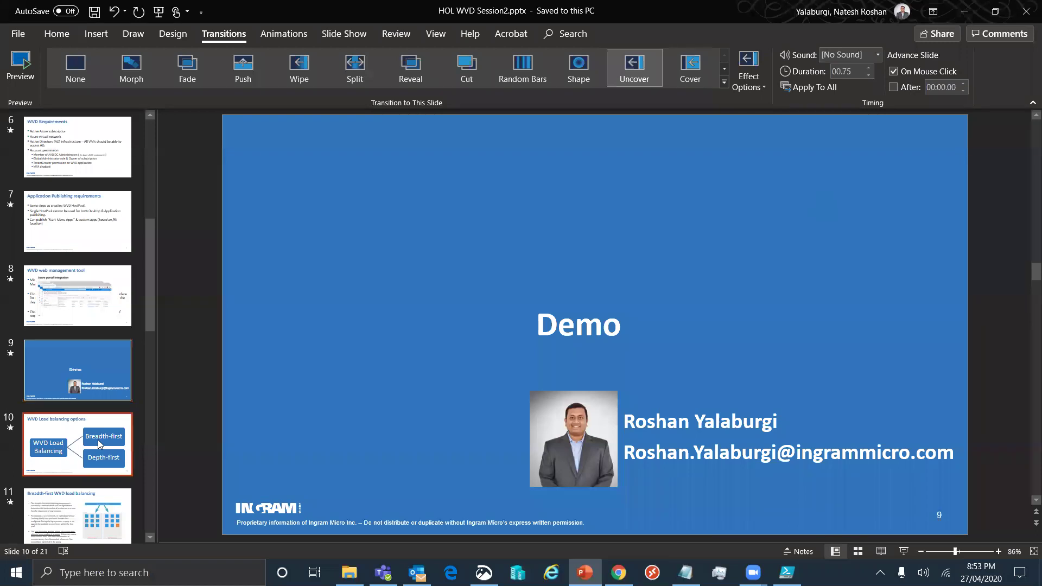
{"action": "left_click", "coordinate": [904, 550]}
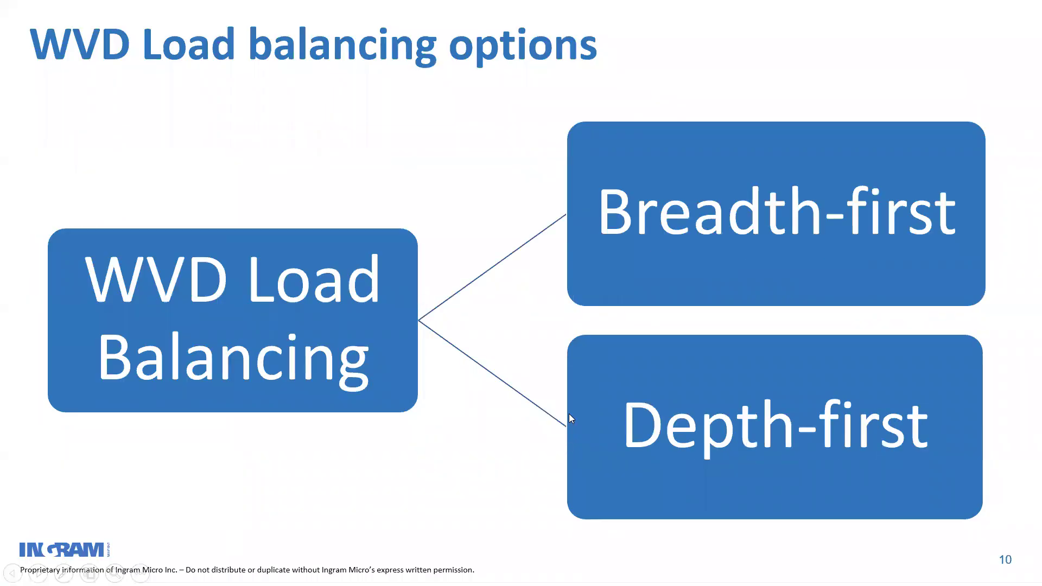
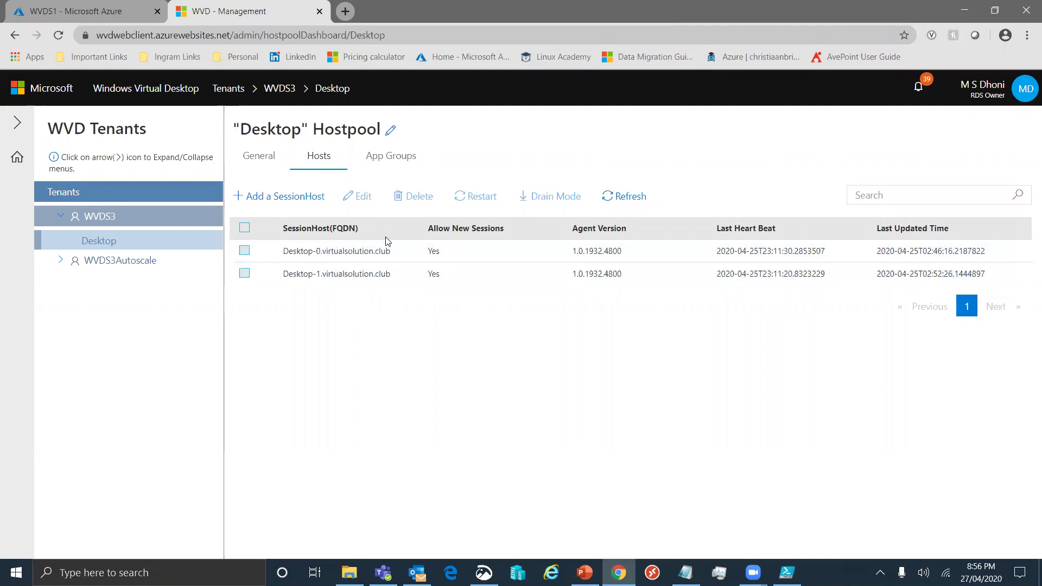
Review the Desktop Application Group's users, then the host pool's Pooled, BreadthFirst, 99999-session settings
{"action": "left_click", "coordinate": [380, 162]}
{"action": "left_click", "coordinate": [379, 305]}
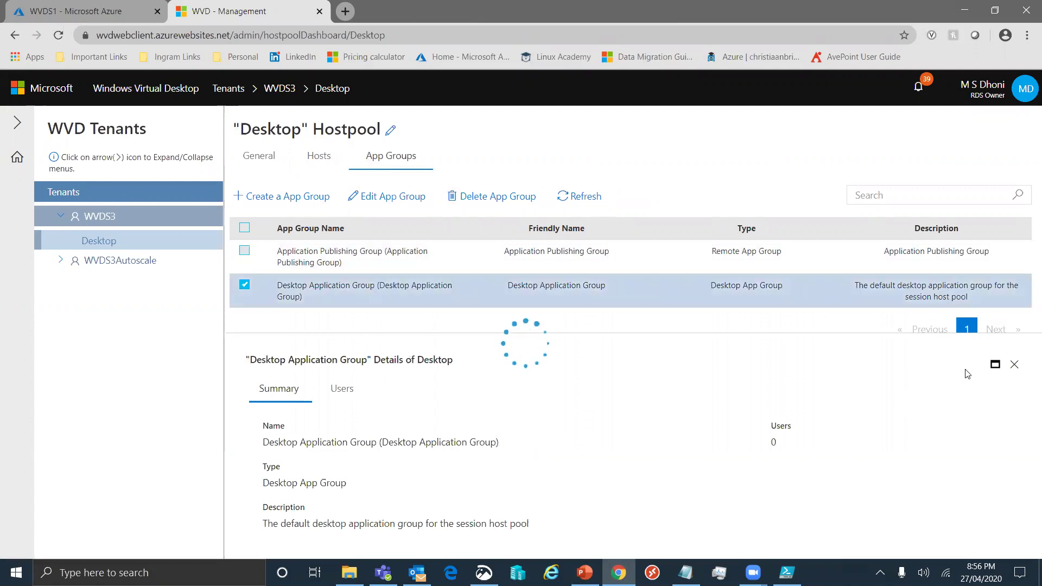
{"action": "left_click", "coordinate": [995, 364]}
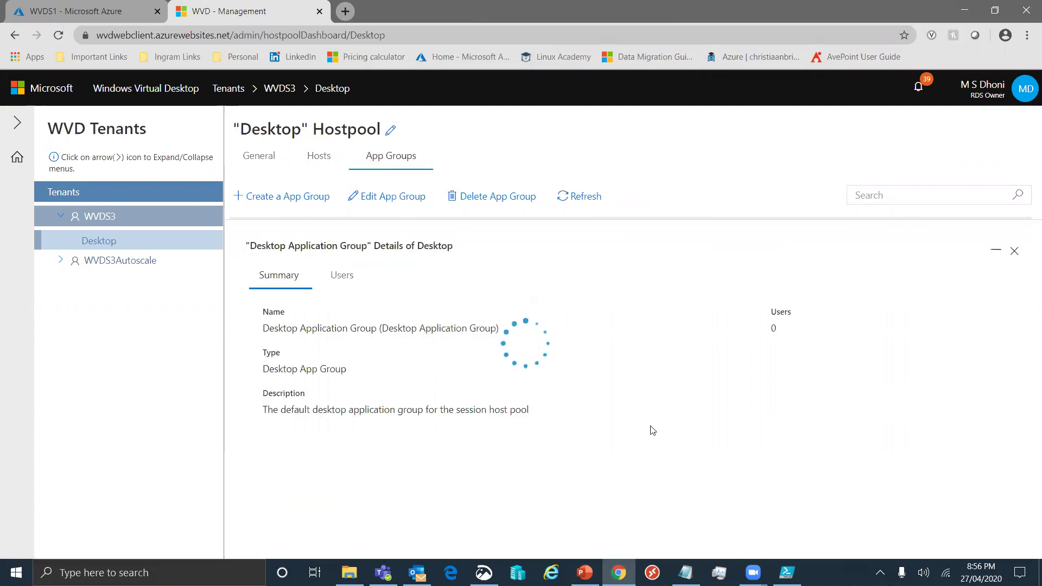
{"action": "left_click", "coordinate": [348, 278]}
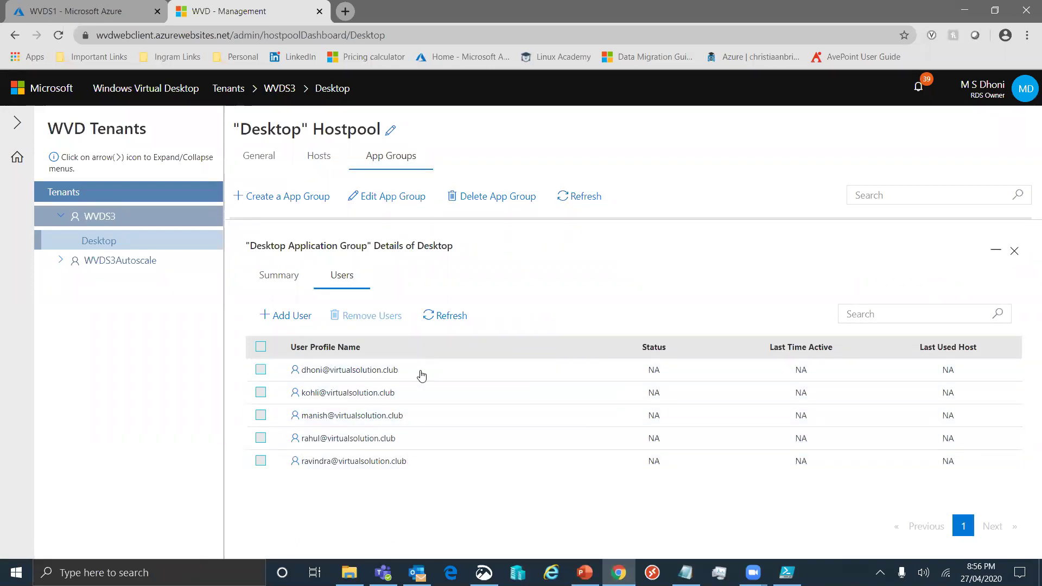
{"action": "left_click", "coordinate": [268, 159]}
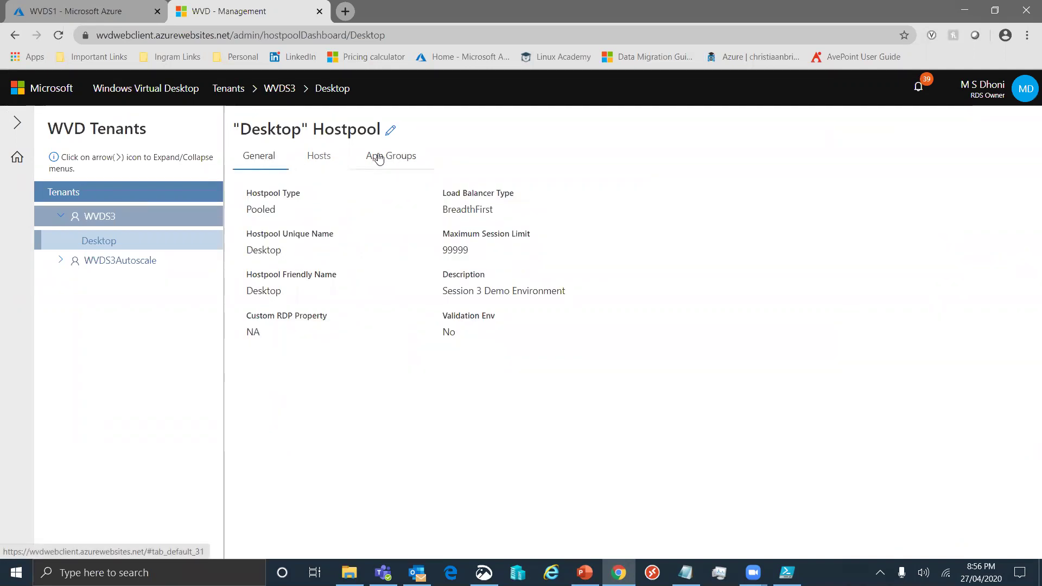
Change the Desktop host pool's max session limit from 99999 to 2 and update it
{"action": "left_click", "coordinate": [390, 130]}
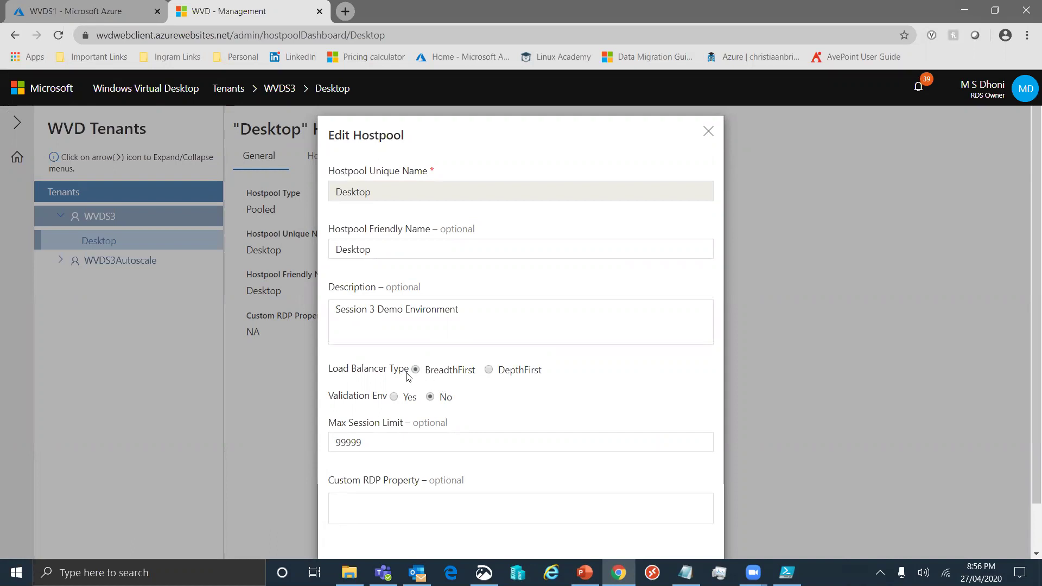
{"action": "left_click_drag", "start_coordinate": [376, 441], "coordinate": [317, 440]}
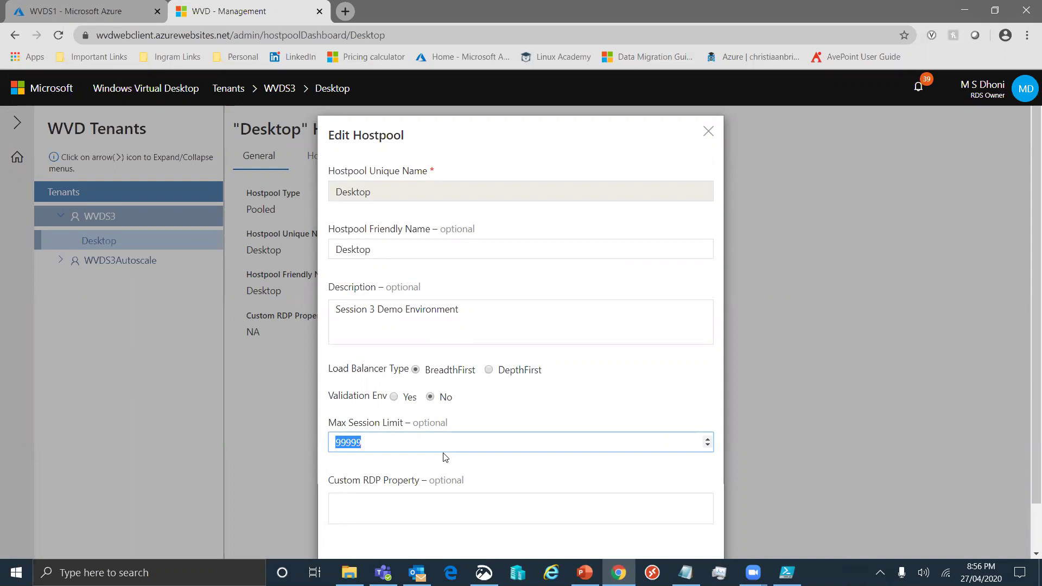
{"action": "type", "text": "2"}
{"action": "scroll", "coordinate": [537, 415], "scroll_direction": "down", "scroll_amount": 3}
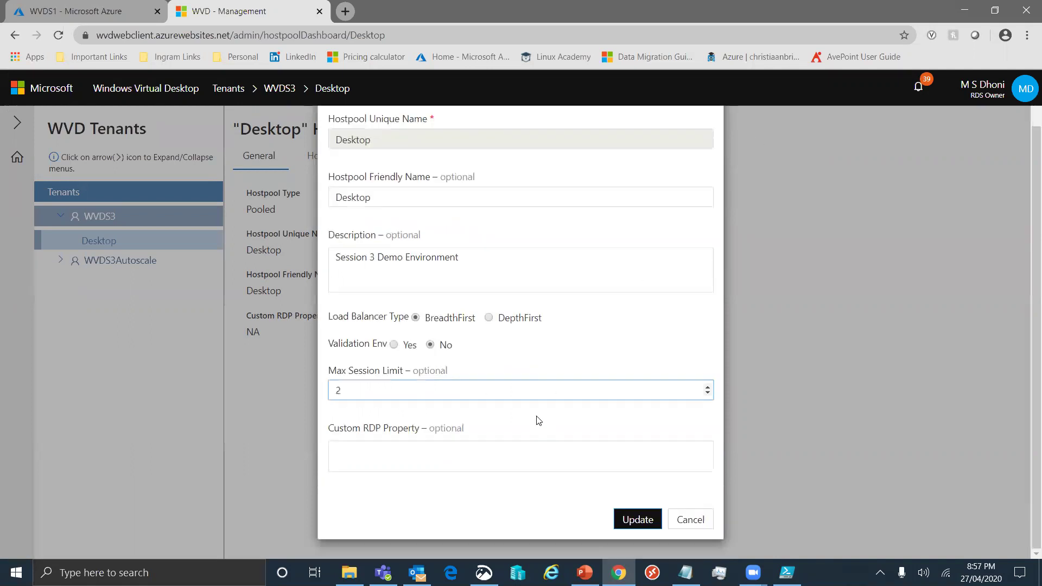
{"action": "left_click", "coordinate": [634, 520]}
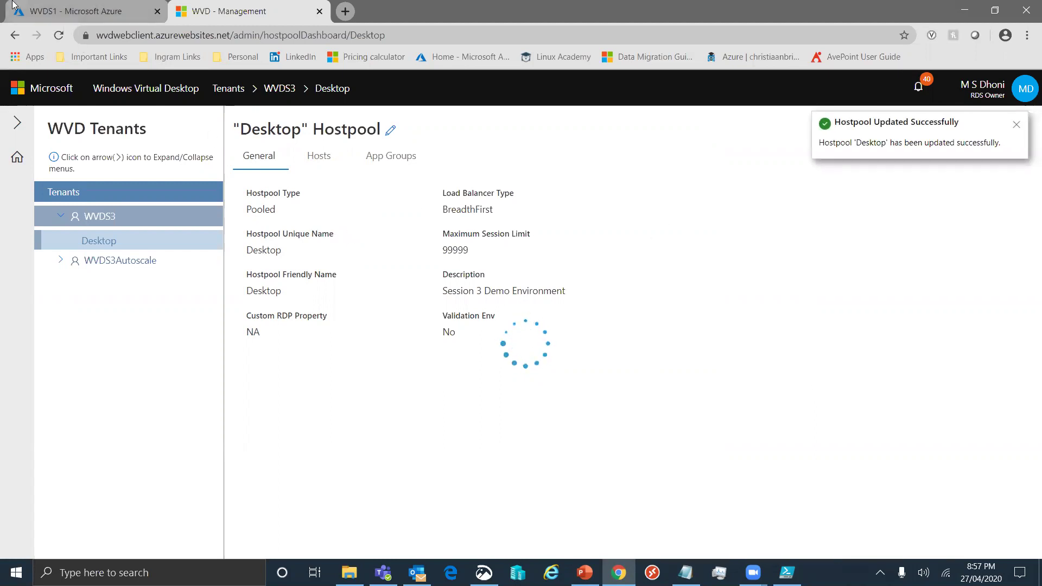
{"action": "left_click", "coordinate": [44, 8]}
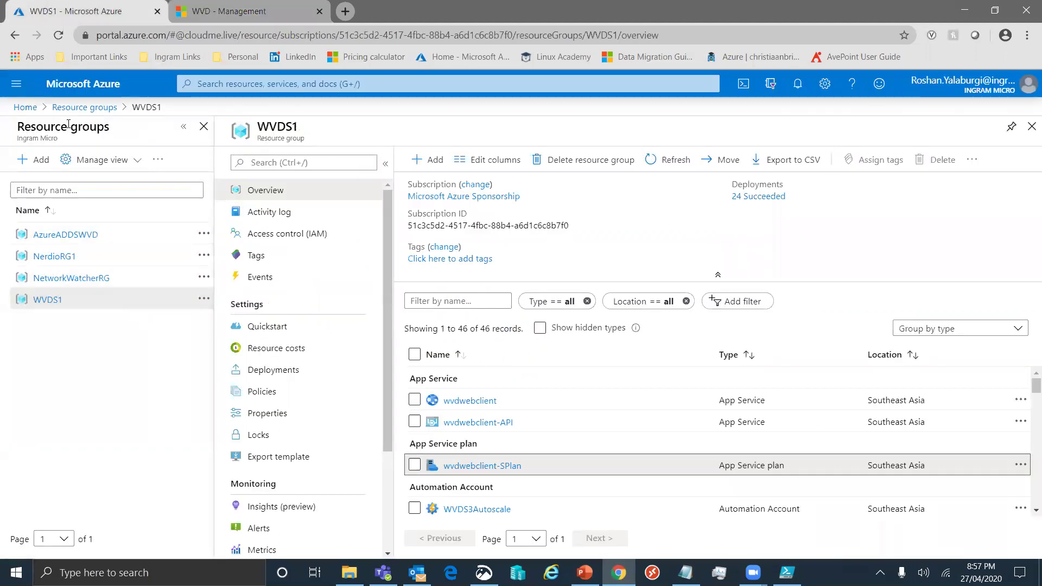
Filter the Azure virtual machines list to only the WVDS1 resource group
{"action": "left_click", "coordinate": [25, 107]}
{"action": "left_click", "coordinate": [339, 173]}
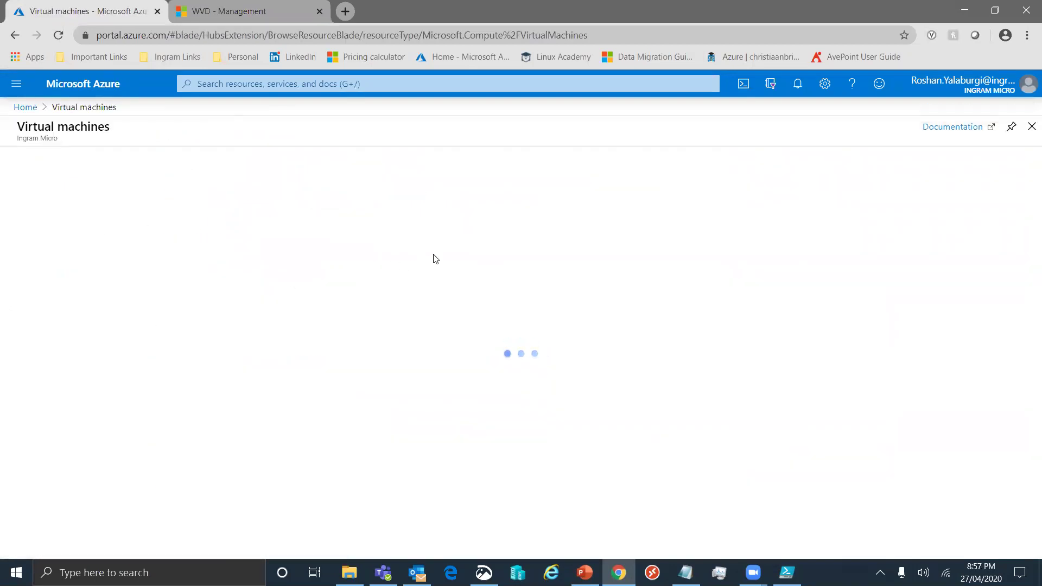
{"action": "left_click", "coordinate": [367, 212]}
{"action": "left_click", "coordinate": [308, 252]}
{"action": "left_click", "coordinate": [309, 339]}
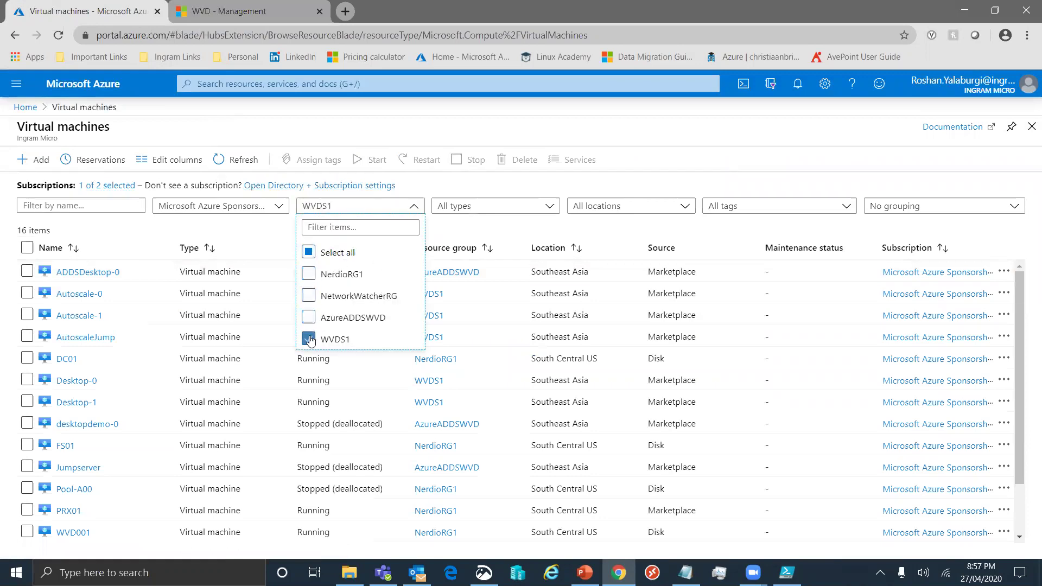
{"action": "left_click", "coordinate": [279, 340]}
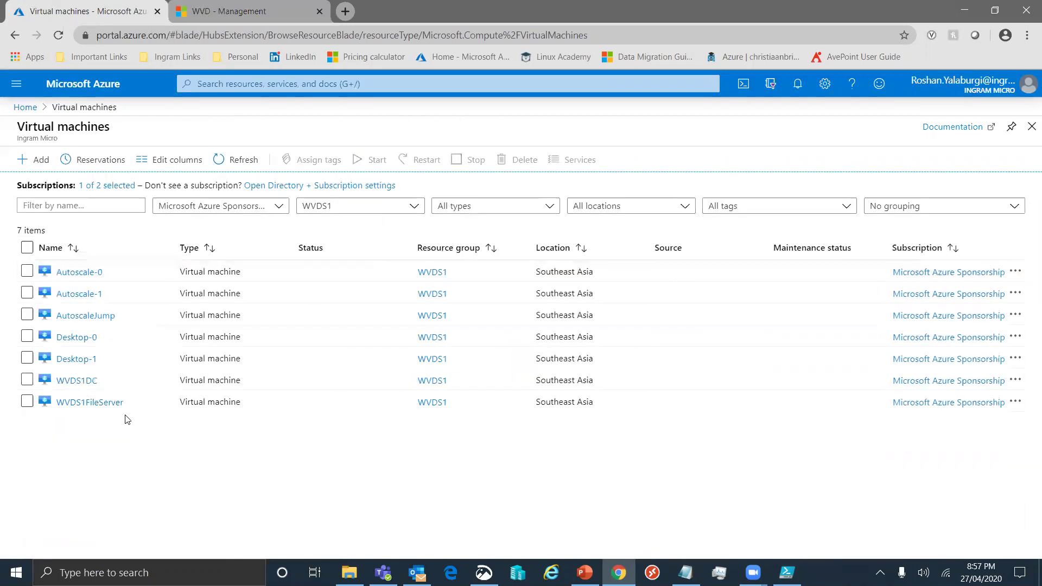
Check that Desktop-0 and Desktop-1 are both running
{"action": "left_click", "coordinate": [27, 336]}
{"action": "left_click", "coordinate": [27, 359]}
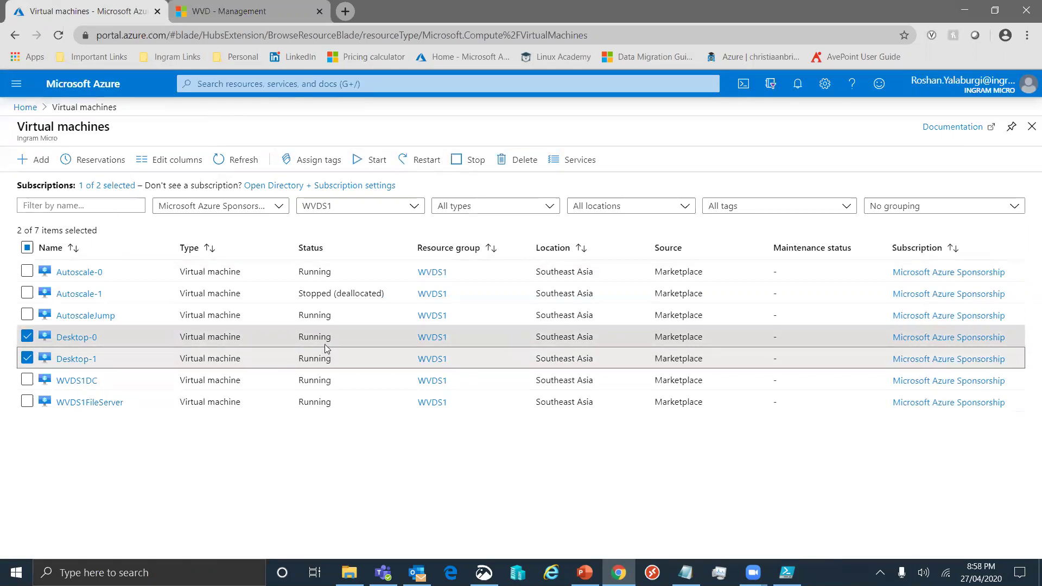
{"action": "left_click", "coordinate": [27, 336]}
{"action": "left_click", "coordinate": [27, 358]}
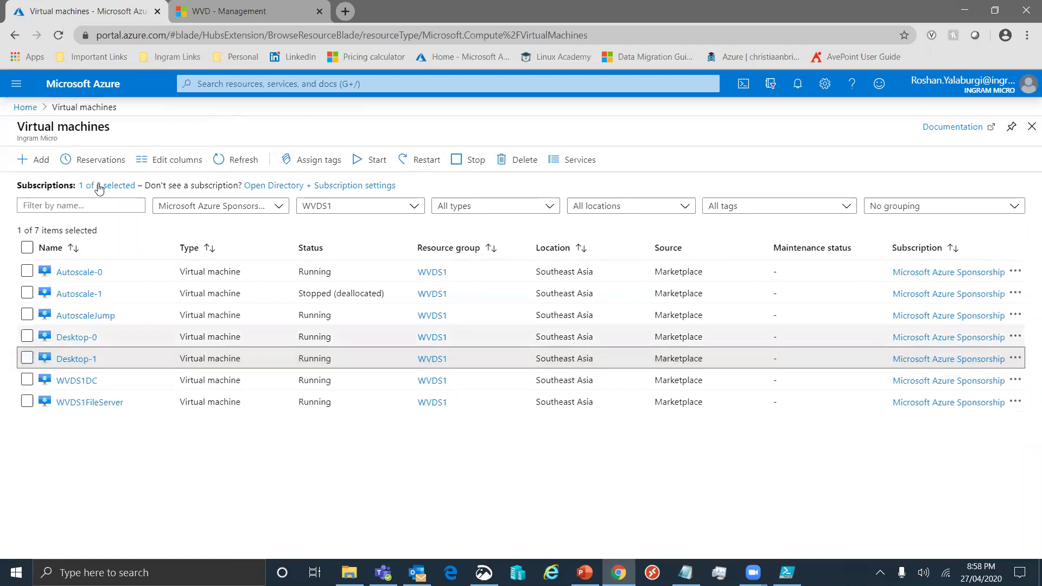
{"action": "left_click", "coordinate": [256, 10]}
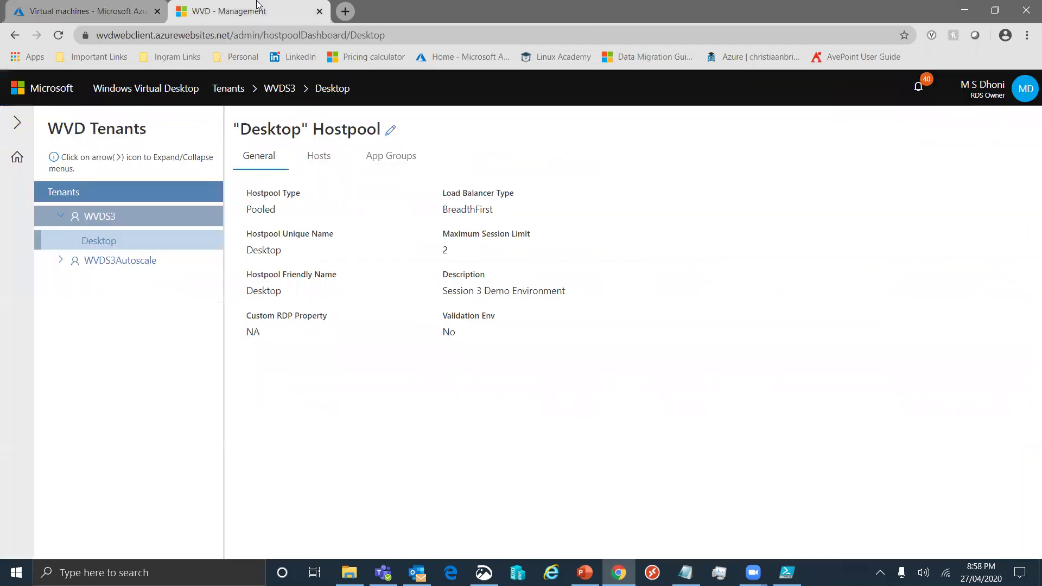
Point out the host pool's max session limit of 2 and BreadthFirst load balancing
{"action": "left_click", "coordinate": [319, 163]}
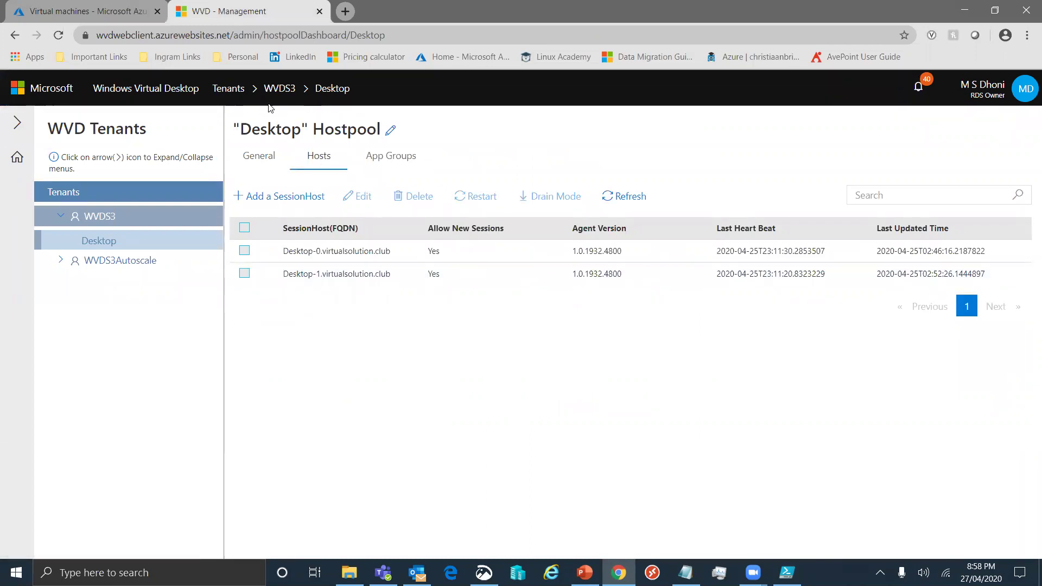
{"action": "left_click", "coordinate": [257, 156]}
{"action": "left_click_drag", "start_coordinate": [459, 246], "coordinate": [468, 250]}
{"action": "left_click", "coordinate": [477, 234]}
{"action": "double_click", "coordinate": [478, 209]}
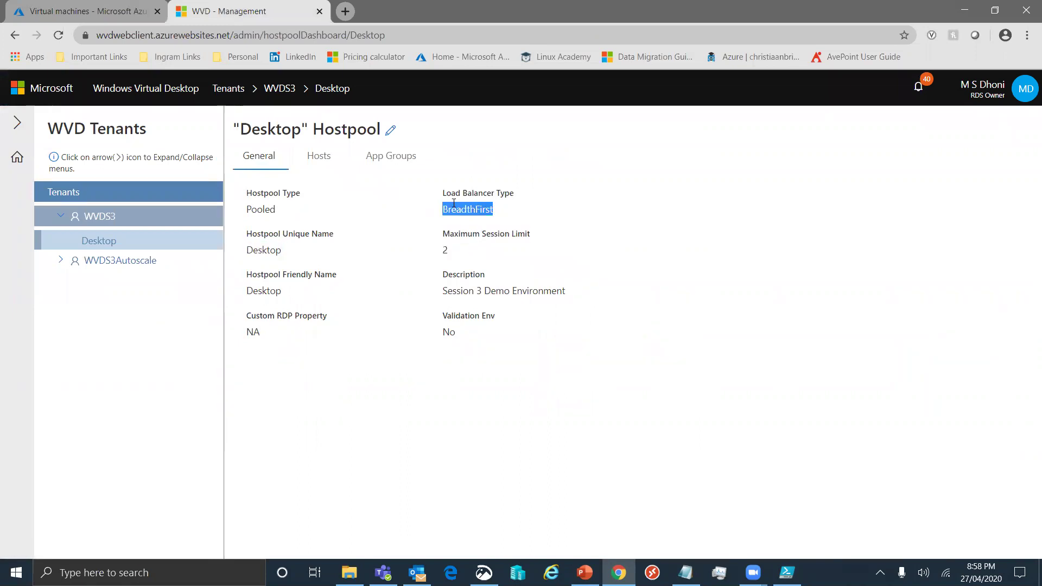
{"action": "left_click", "coordinate": [448, 455]}
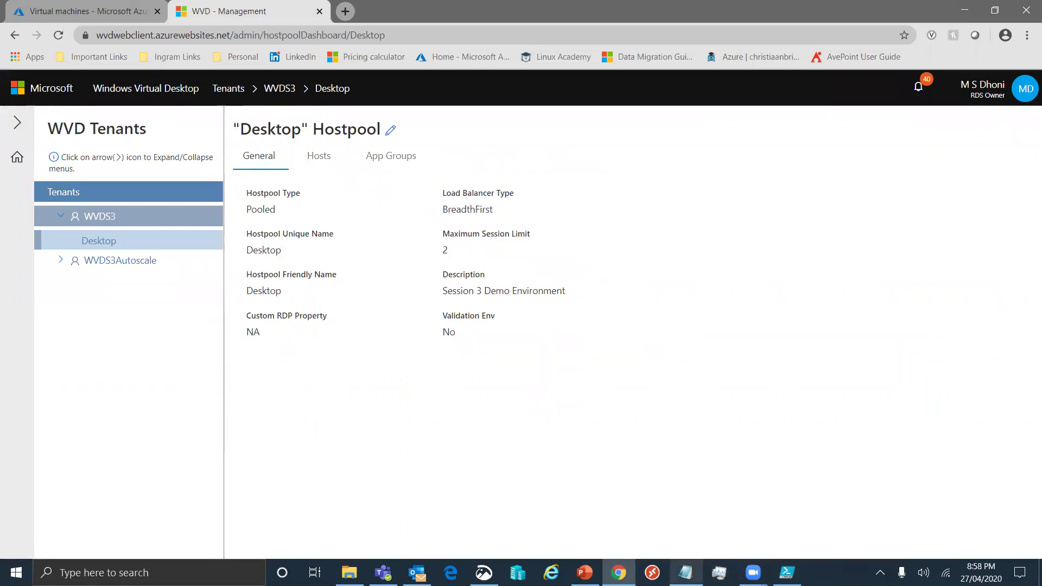
Confirm neither Desktop-0 nor Desktop-1 has any user sessions
{"action": "left_click", "coordinate": [322, 161]}
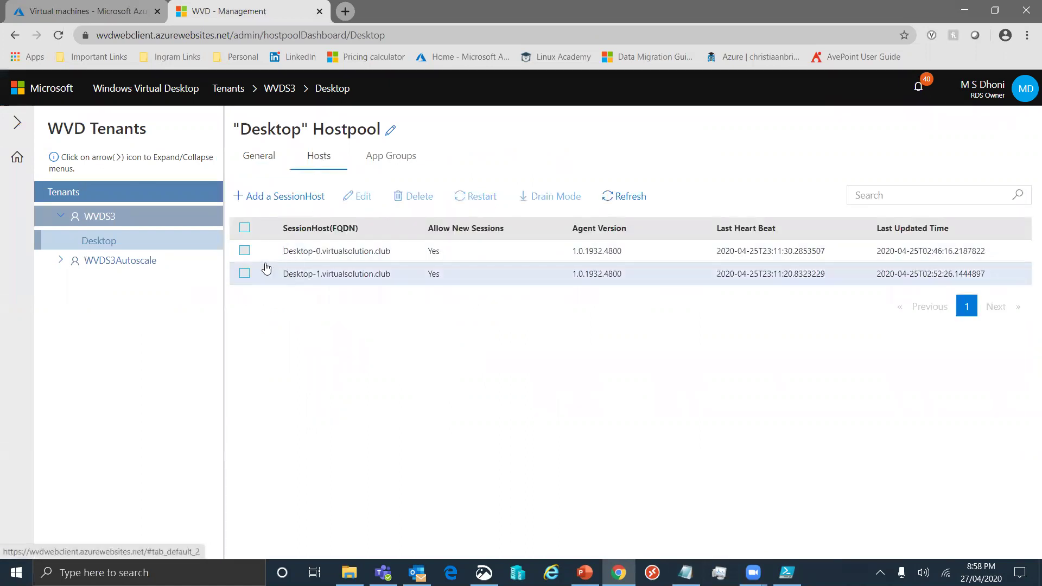
{"action": "left_click", "coordinate": [245, 252]}
{"action": "left_click", "coordinate": [388, 393]}
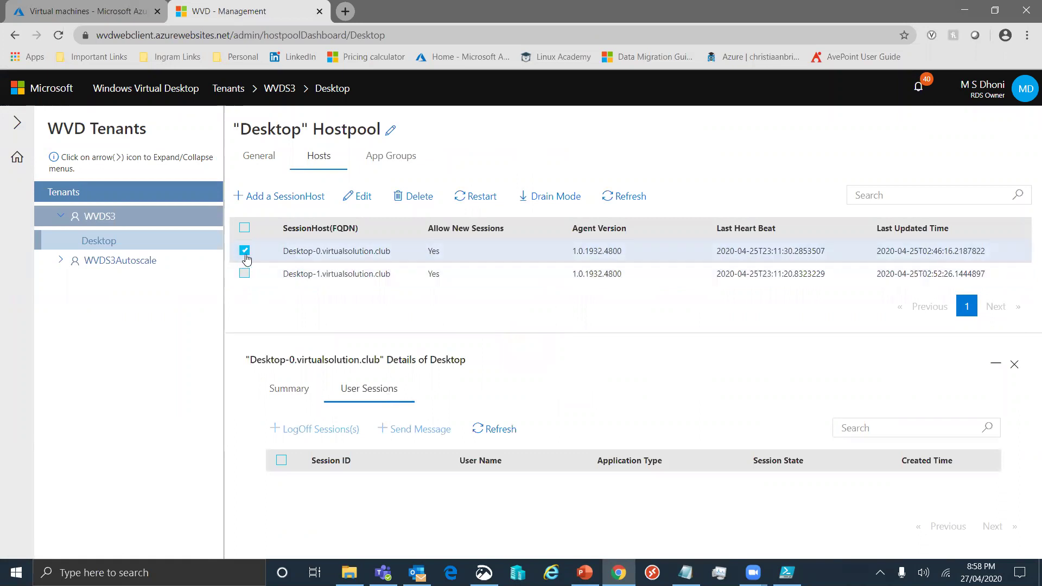
{"action": "left_click", "coordinate": [244, 273]}
{"action": "left_click", "coordinate": [367, 392]}
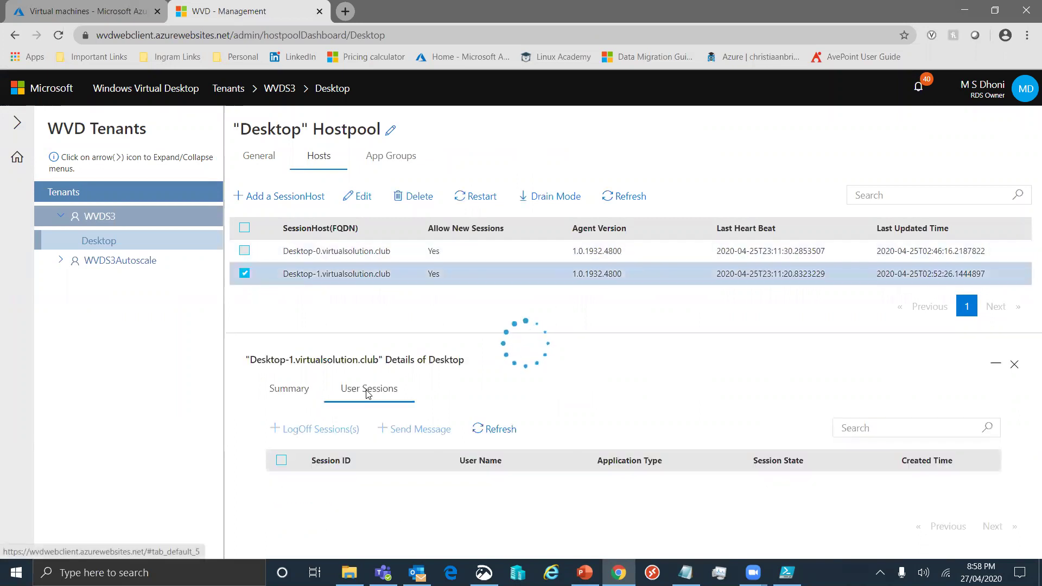
{"action": "left_click", "coordinate": [245, 273]}
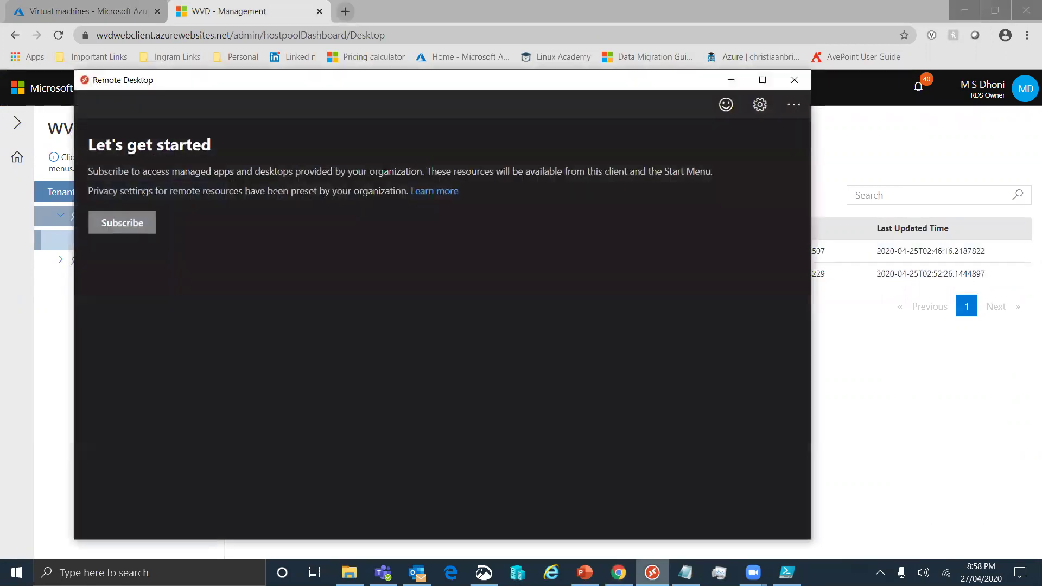
Subscribe to the workspace, signing in with the user's e-mail and password
{"action": "left_click", "coordinate": [140, 222]}
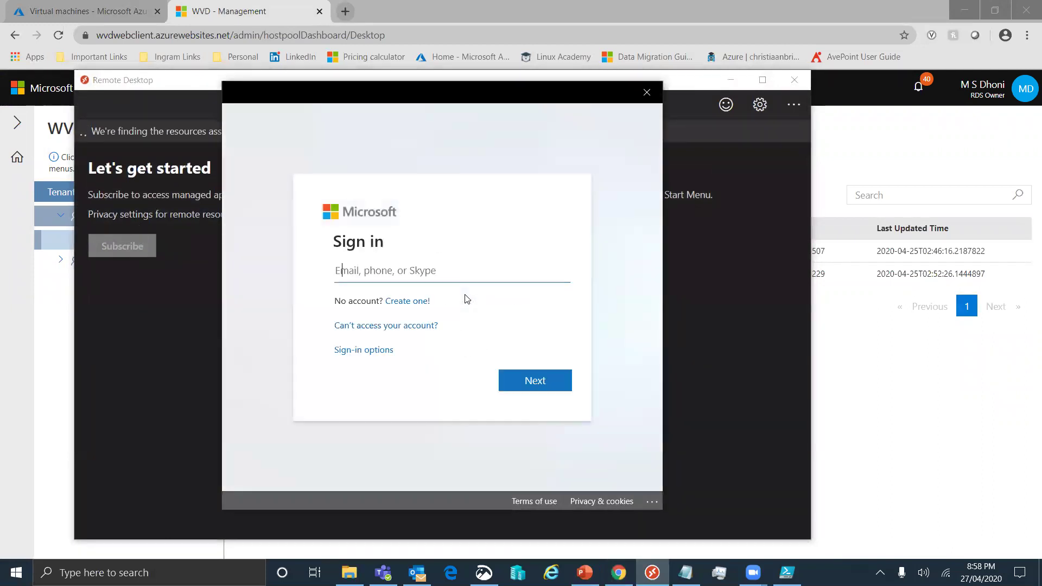
{"action": "key", "text": "Tab"}
{"action": "key", "text": "Tab"}
{"action": "key", "text": "Tab"}
{"action": "key", "text": "Tab"}
{"action": "key", "text": "Return"}
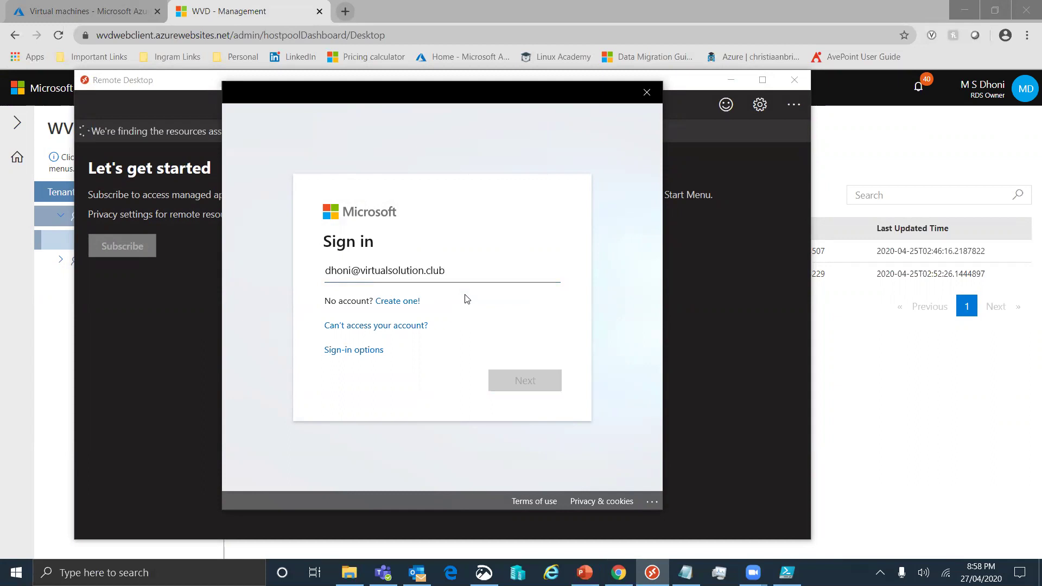
{"action": "type", "text": "••••••••••••"}
{"action": "key", "text": "Return"}
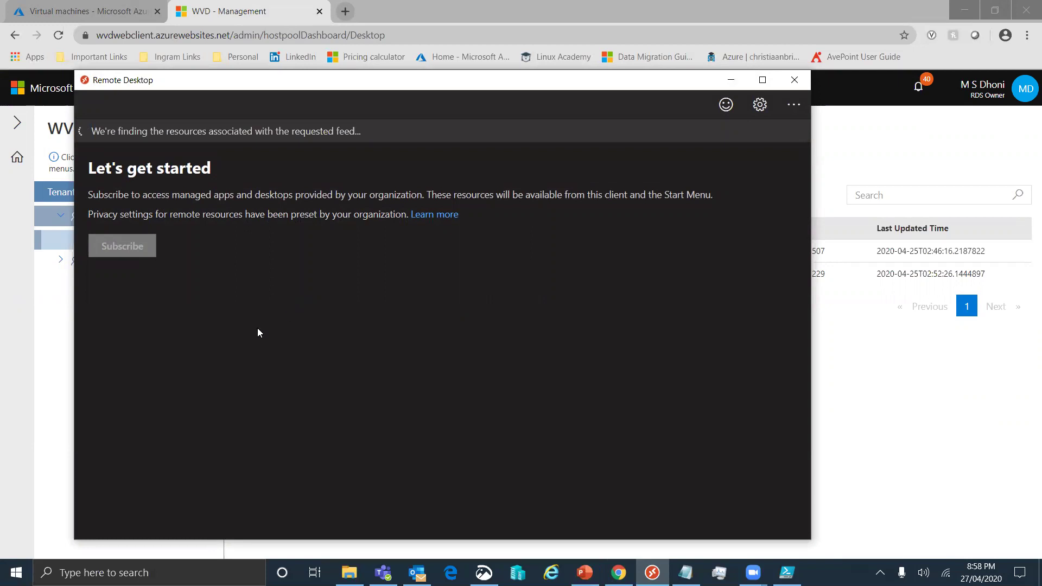
Connect to the Desktop host pool with the account password, then minimise the session
{"action": "double_click", "coordinate": [116, 194]}
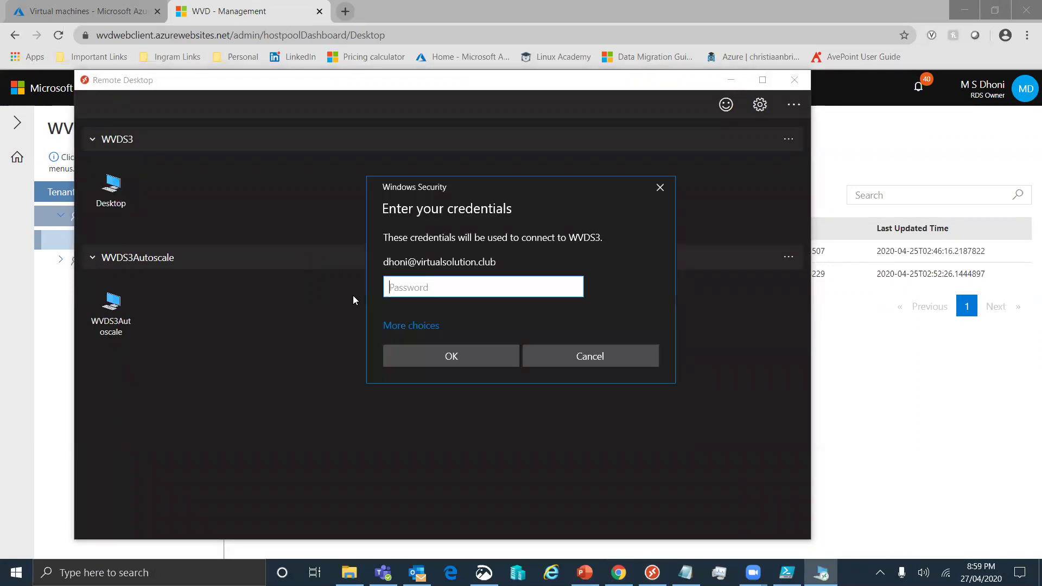
{"action": "type", "text": "••••••••"}
{"action": "key", "text": "Return"}
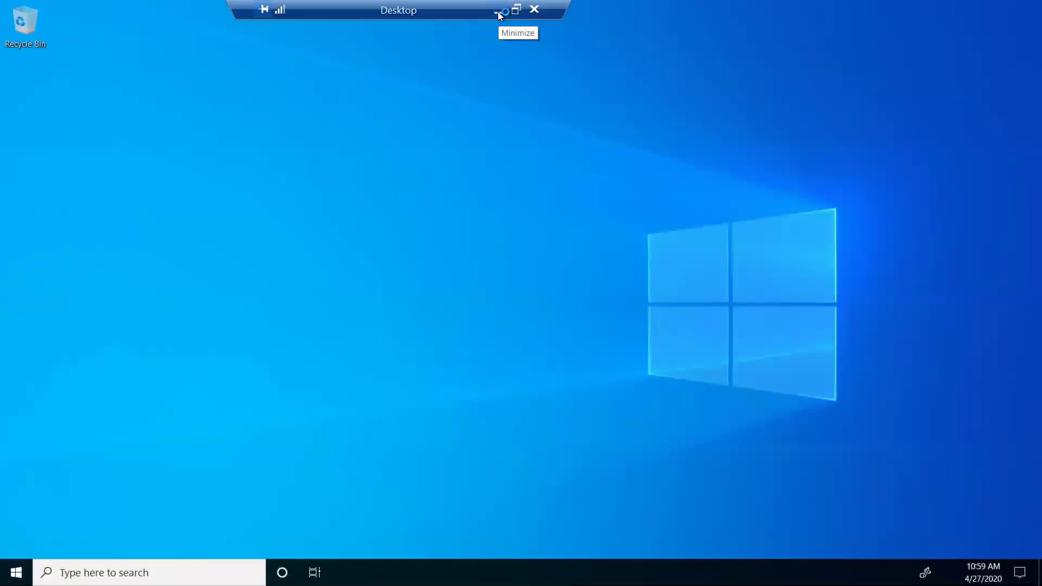
{"action": "left_click", "coordinate": [498, 12]}
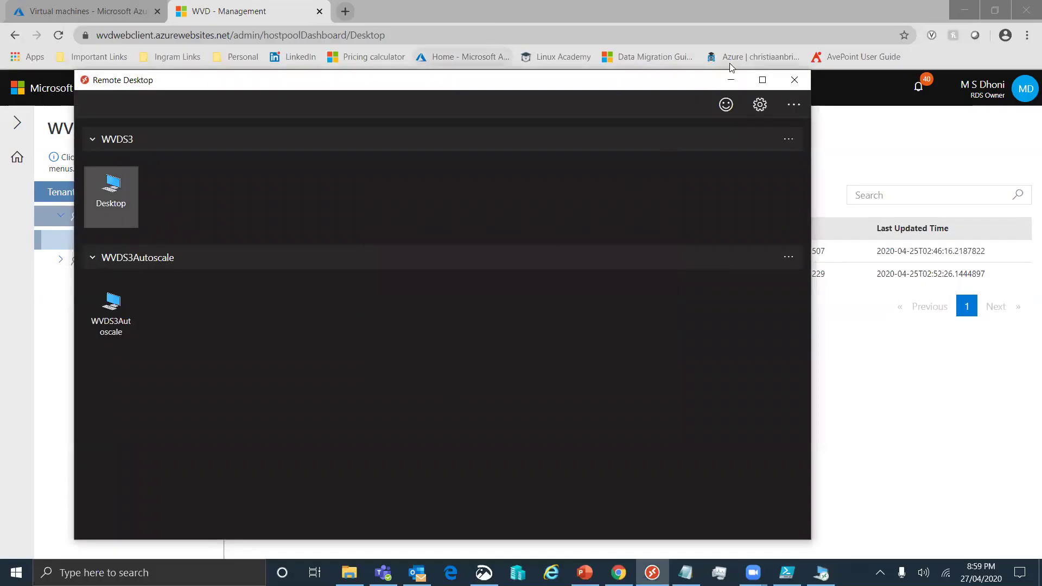
Connect to the WVDS1DC server using WVDS1DC.rdp from Downloads and the admin password
{"action": "left_click", "coordinate": [731, 79]}
{"action": "left_click", "coordinate": [349, 573]}
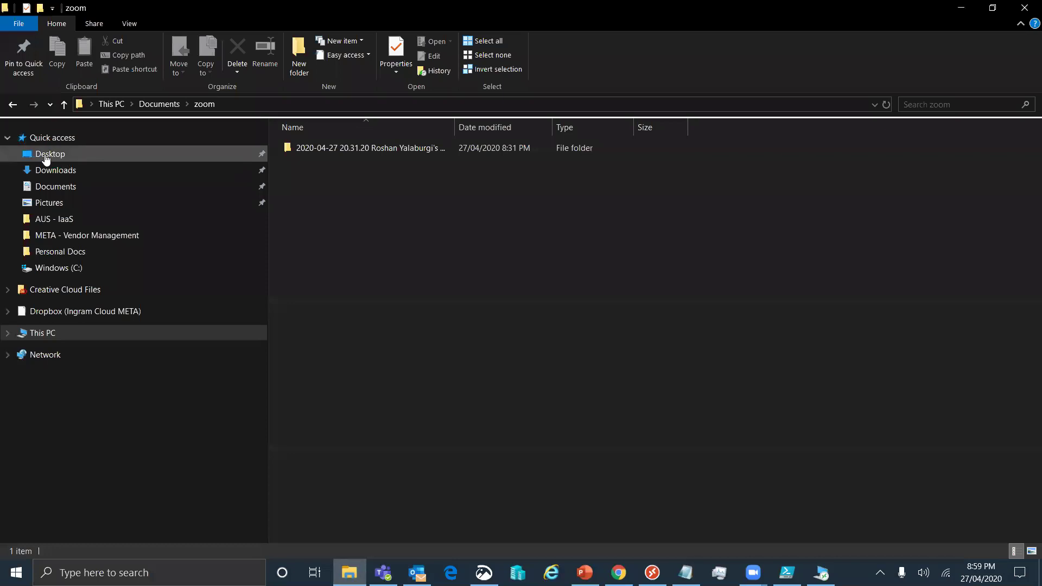
{"action": "left_click", "coordinate": [76, 172]}
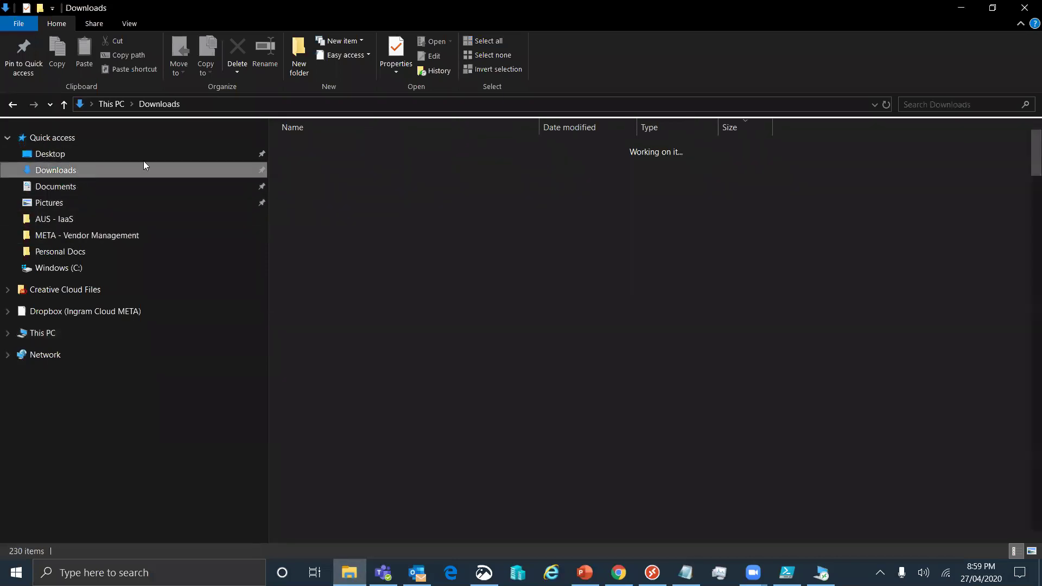
{"action": "scroll", "coordinate": [419, 405], "scroll_direction": "down", "scroll_amount": 7}
{"action": "double_click", "coordinate": [378, 339]}
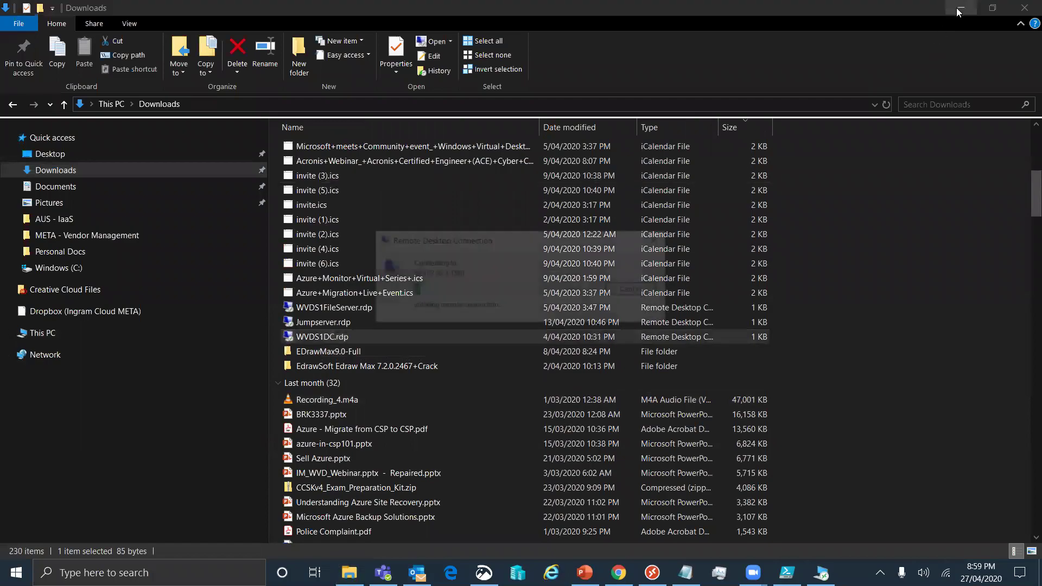
{"action": "left_click", "coordinate": [956, 7]}
{"action": "type", "text": "•••••••••••••"}
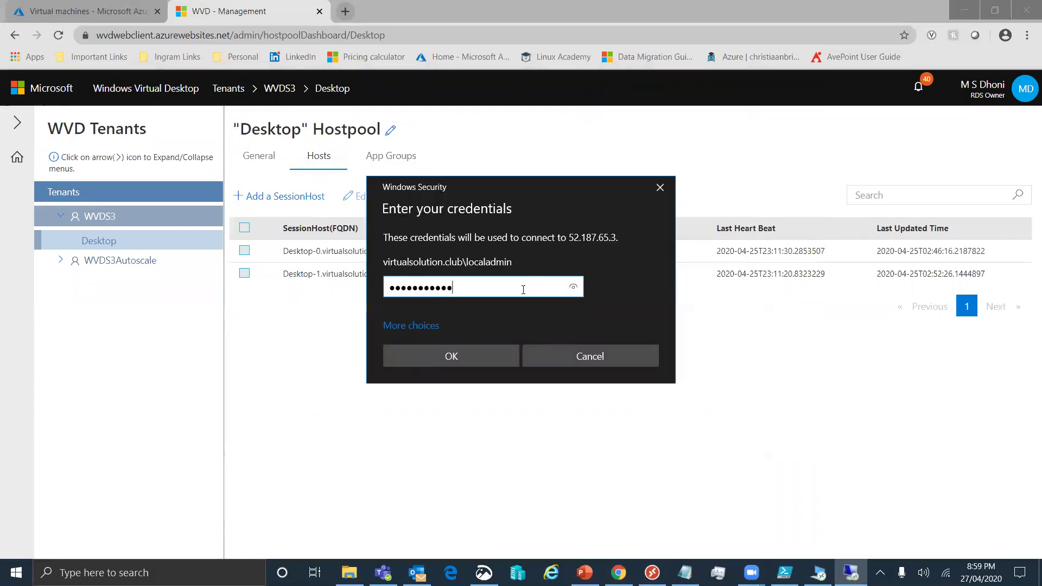
{"action": "key", "text": "Return"}
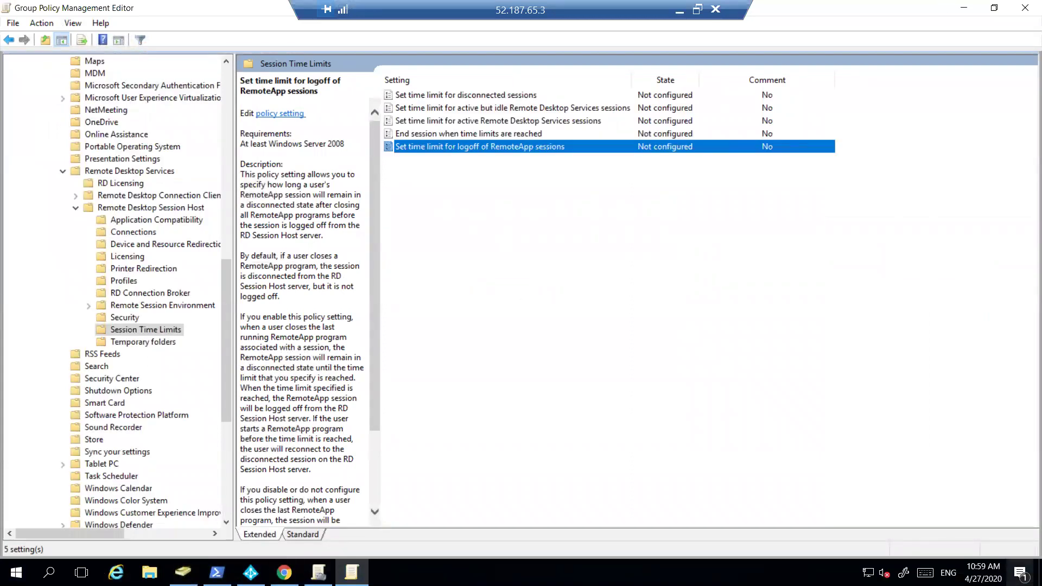
{"action": "left_click", "coordinate": [1040, 572]}
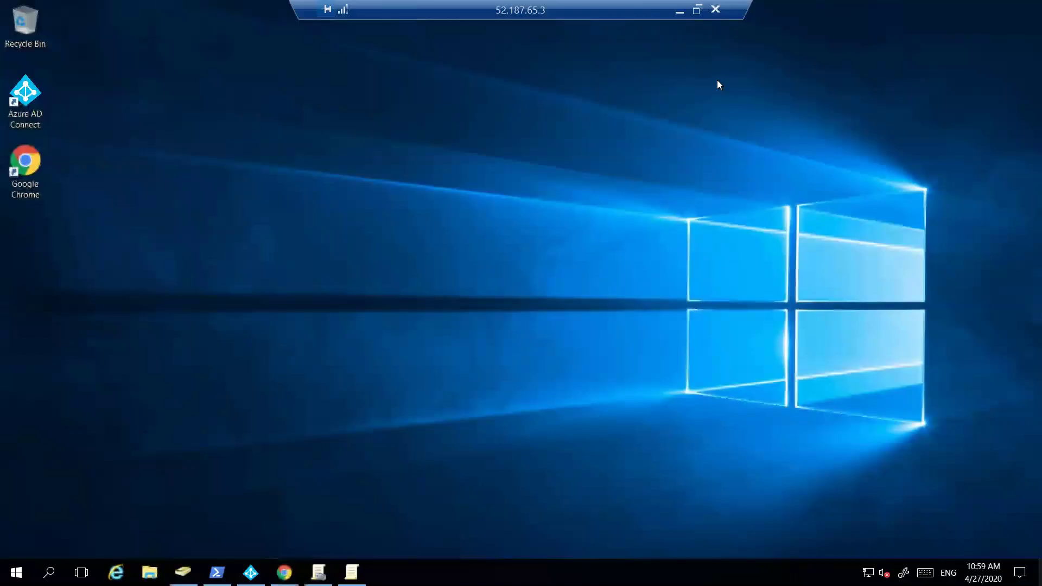
Window the remote session and snap it left beside the Remote Desktop app
{"action": "left_click", "coordinate": [697, 10]}
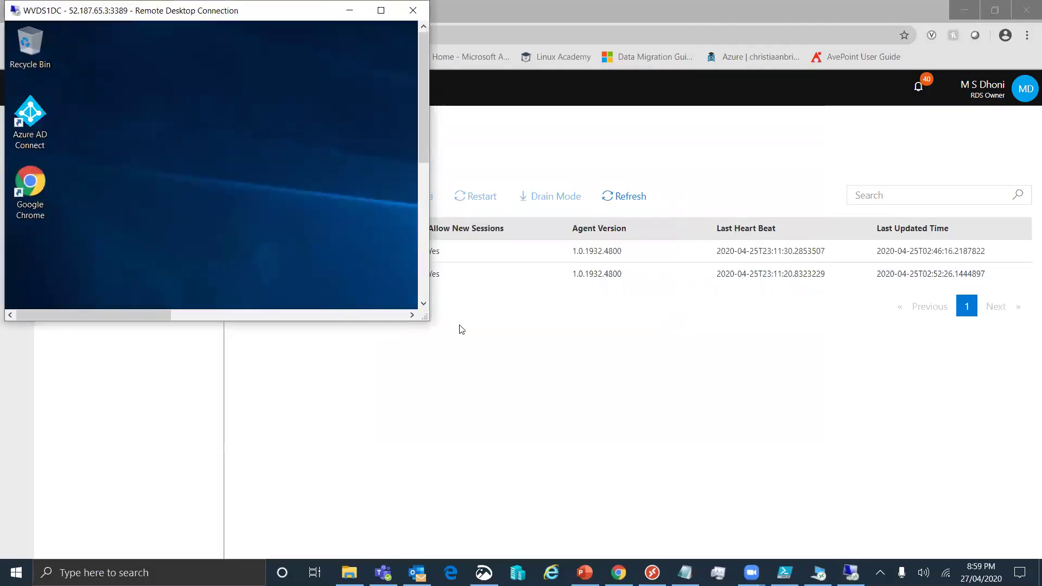
{"action": "left_click_drag", "start_coordinate": [424, 314], "coordinate": [530, 520]}
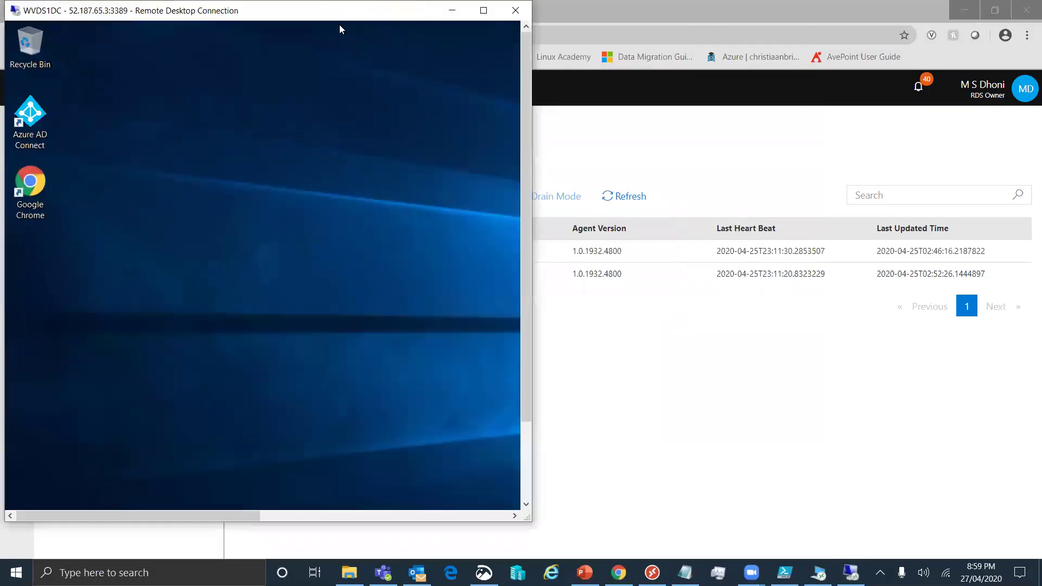
{"action": "key", "text": "super+Left"}
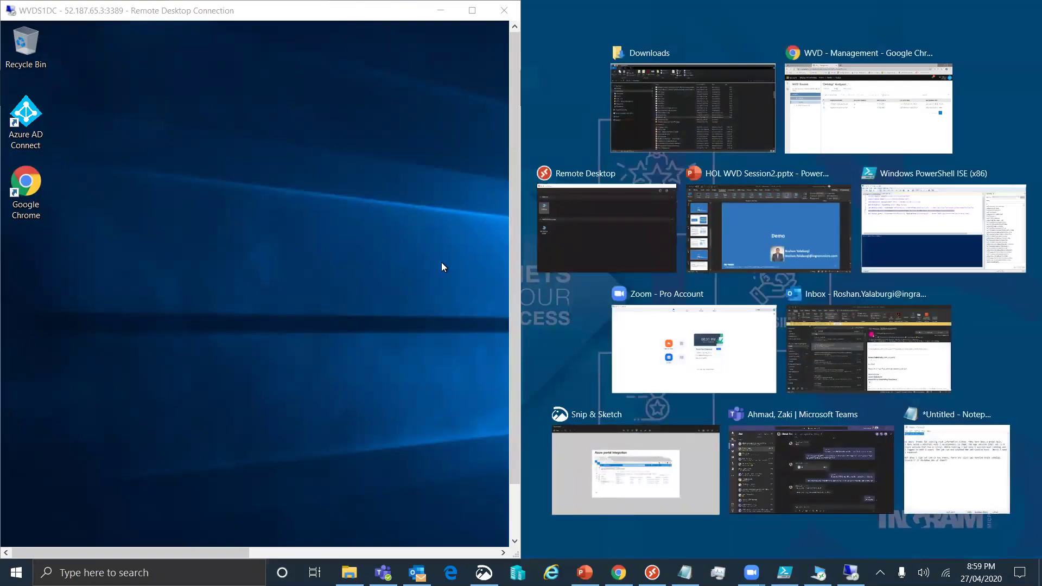
{"action": "left_click", "coordinate": [572, 232]}
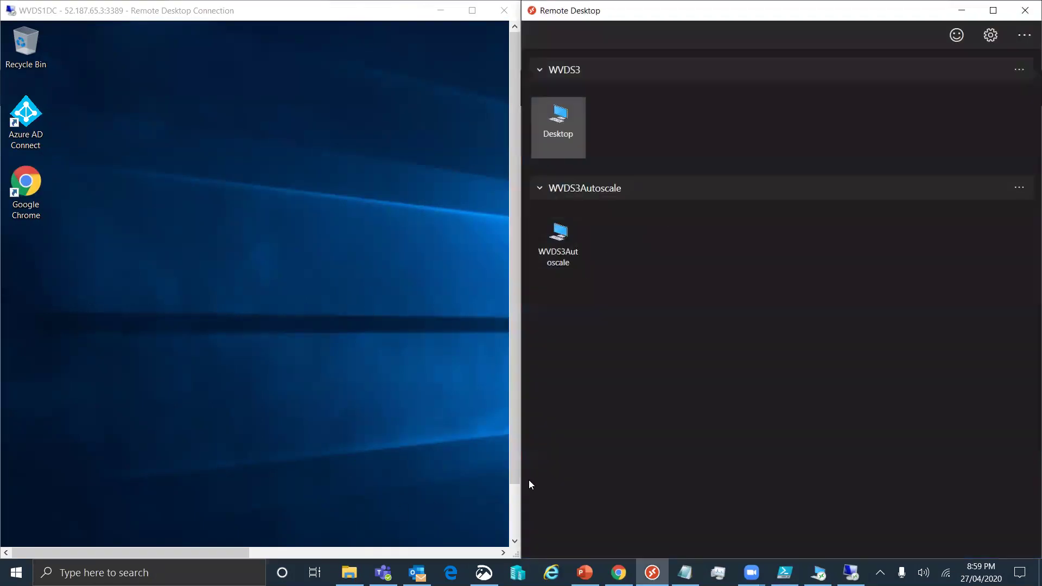
{"action": "left_click", "coordinate": [514, 501]}
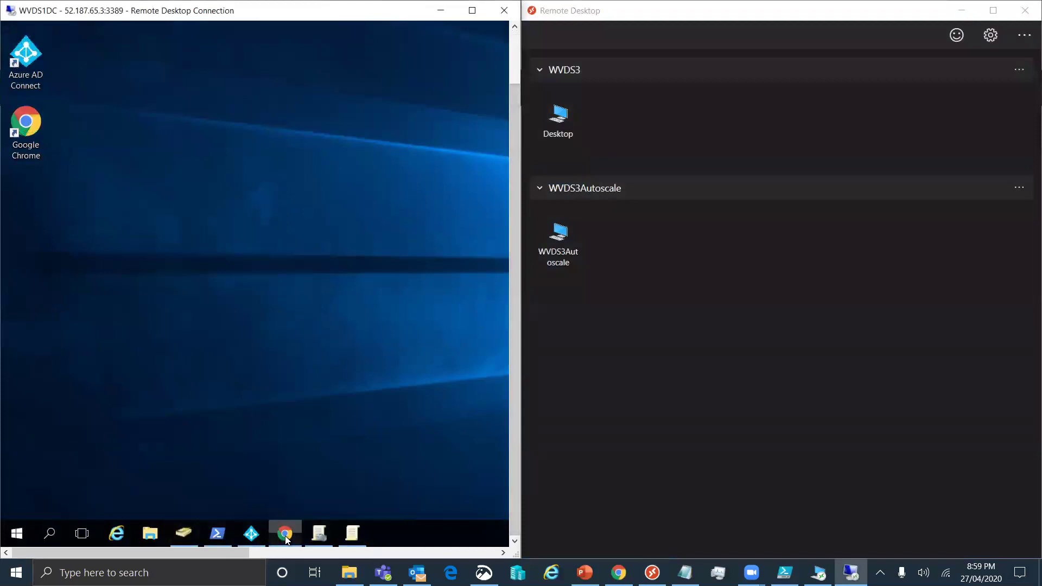
{"action": "left_click", "coordinate": [286, 536]}
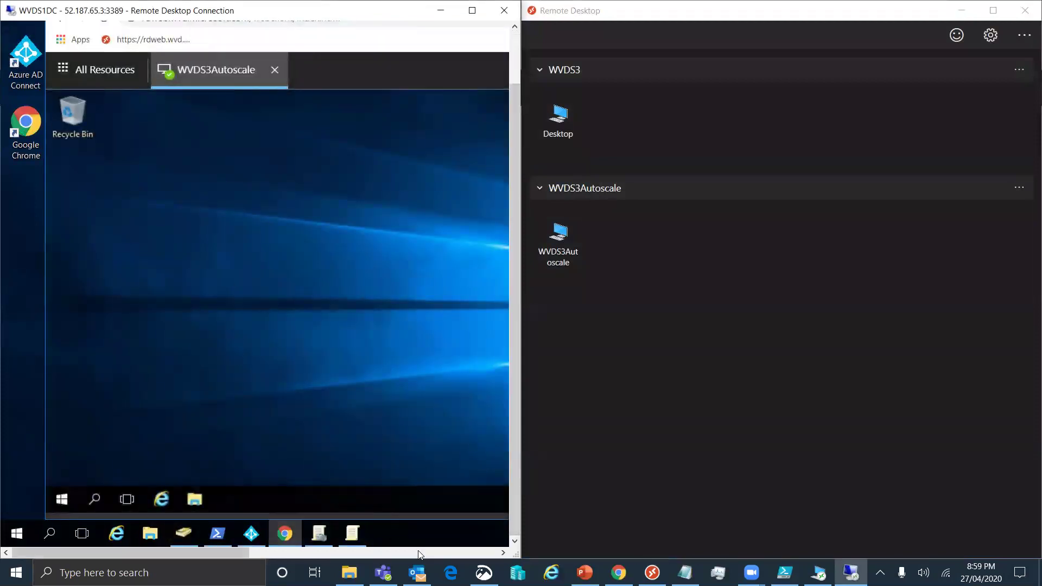
Sign out of the remote web client and sign back in as the second user
{"action": "left_click", "coordinate": [419, 554]}
{"action": "left_click", "coordinate": [455, 70]}
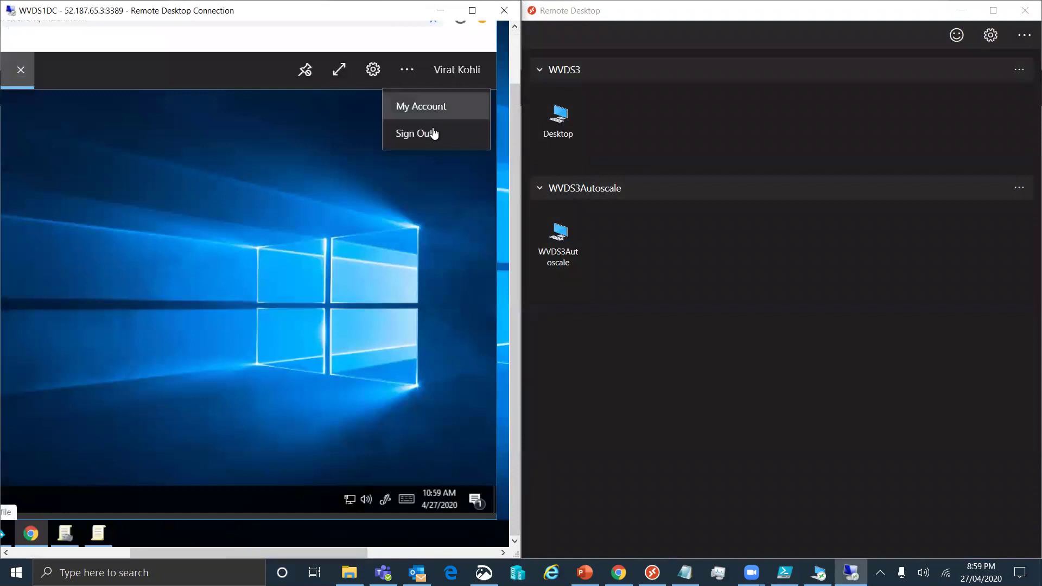
{"action": "left_click", "coordinate": [431, 132]}
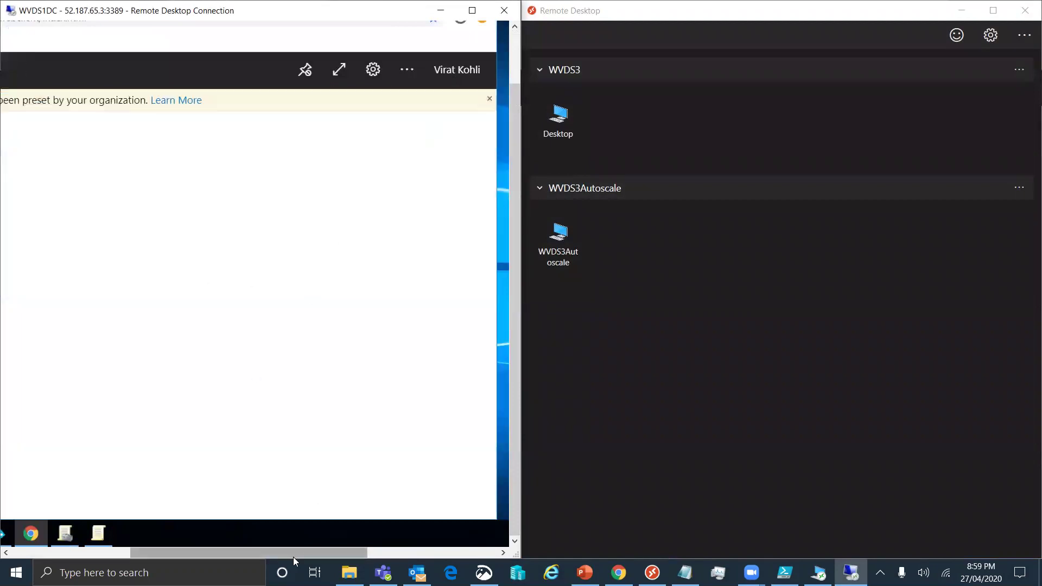
{"action": "left_click_drag", "start_coordinate": [250, 552], "coordinate": [146, 553]}
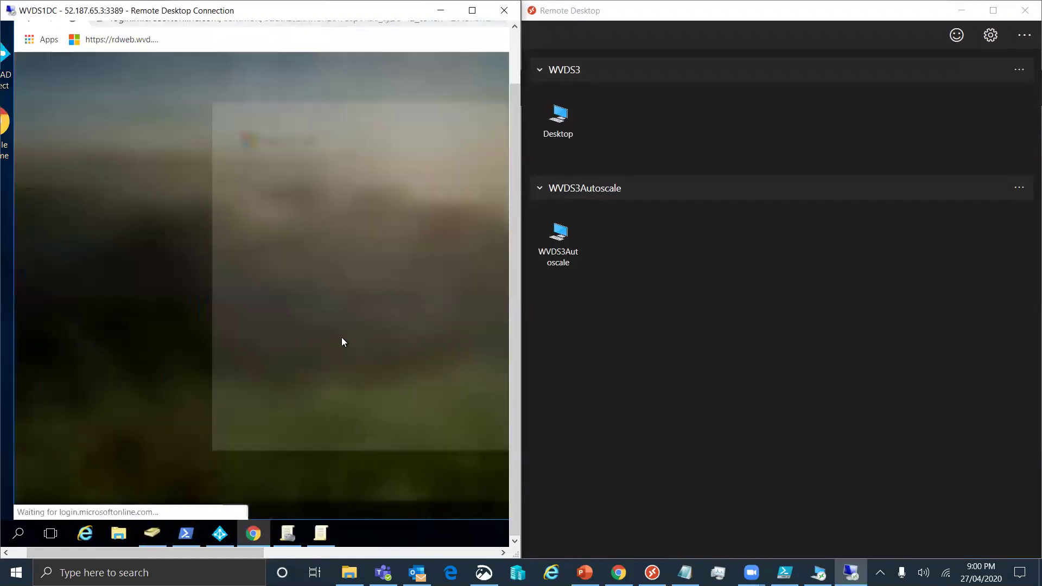
{"action": "left_click", "coordinate": [349, 216]}
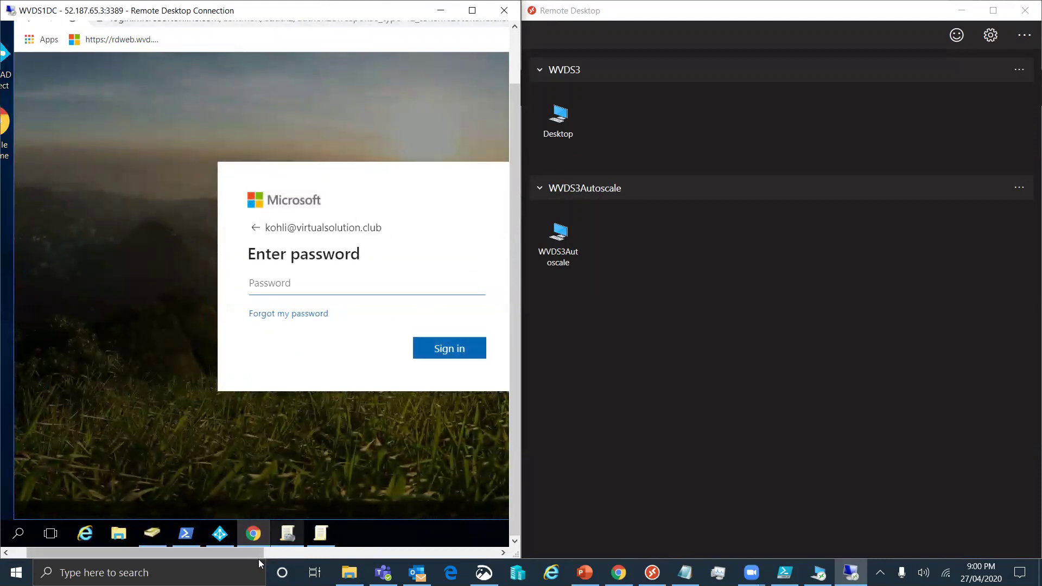
{"action": "left_click_drag", "start_coordinate": [257, 553], "coordinate": [297, 553]}
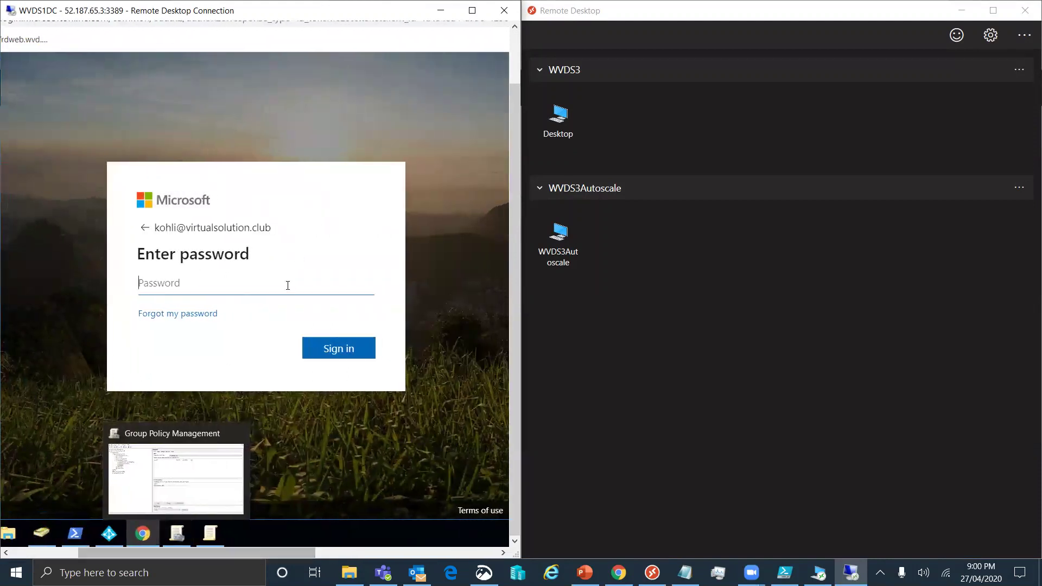
{"action": "type", "text": "***"}
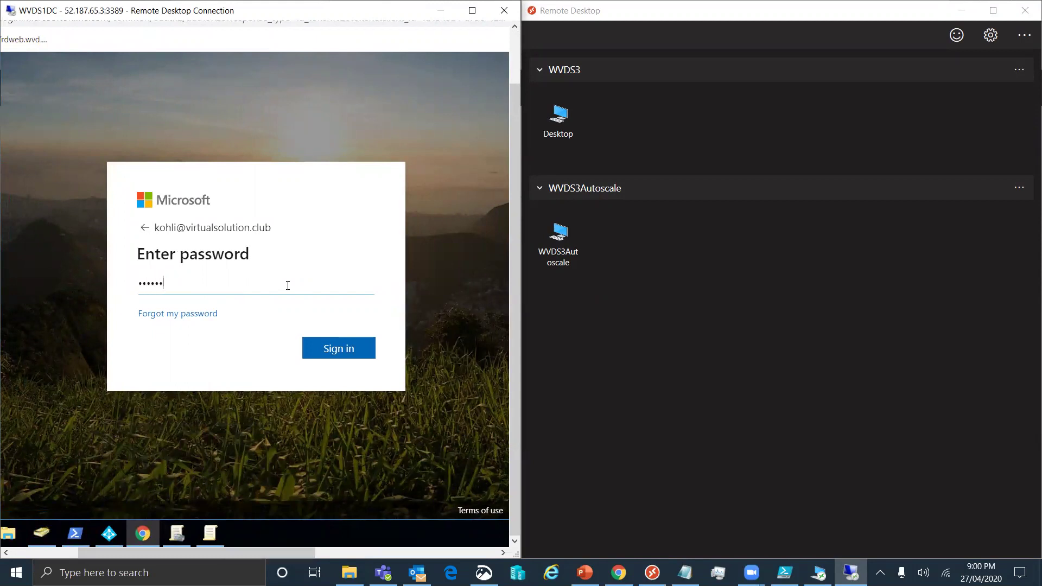
{"action": "key", "text": "Return"}
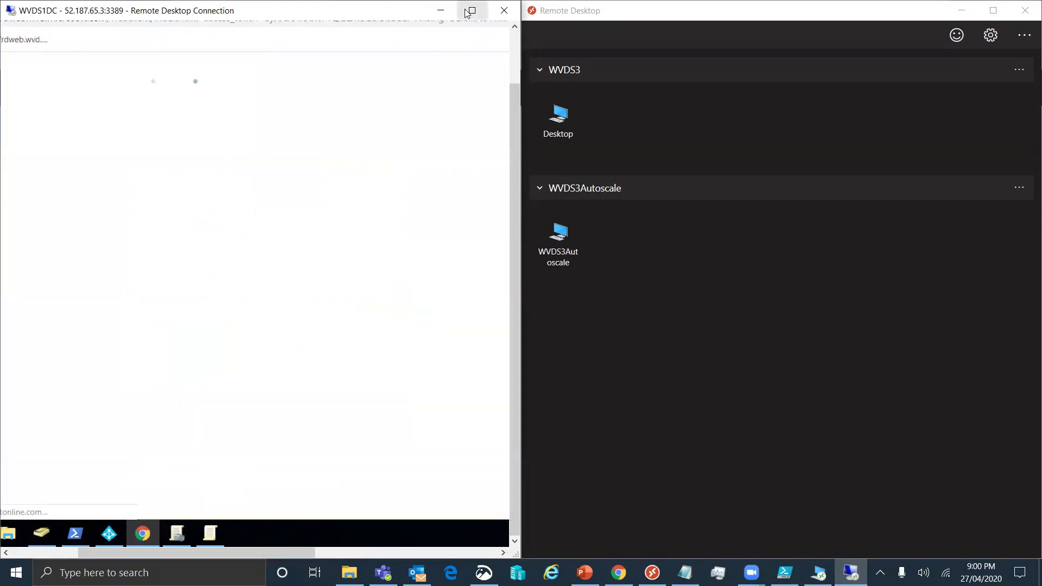
{"action": "left_click", "coordinate": [473, 10]}
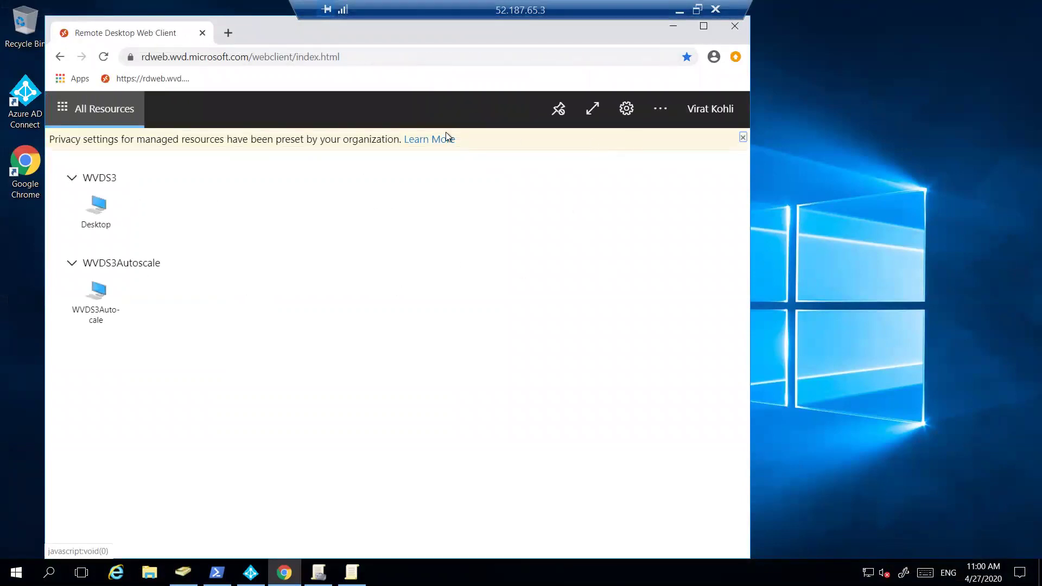
Launch the WVDS3 Desktop with the second user's credentials, then minimize the connection window
{"action": "left_click", "coordinate": [95, 204]}
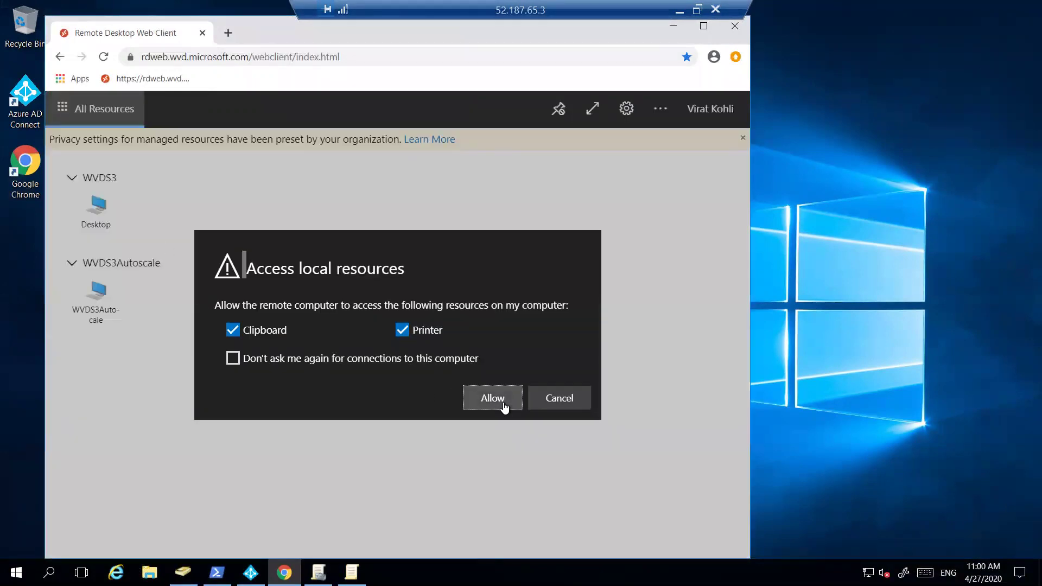
{"action": "key", "text": "Return"}
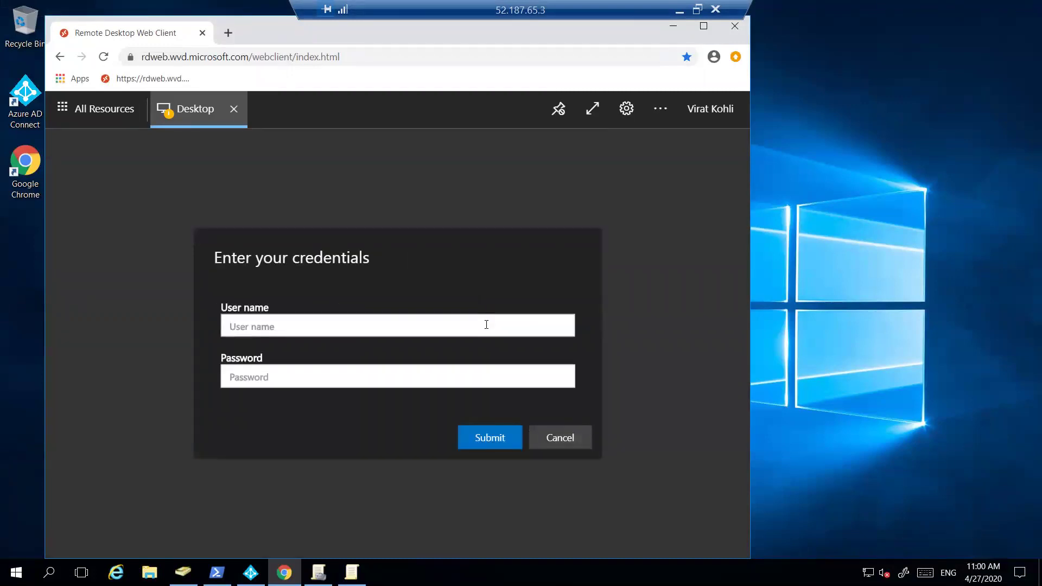
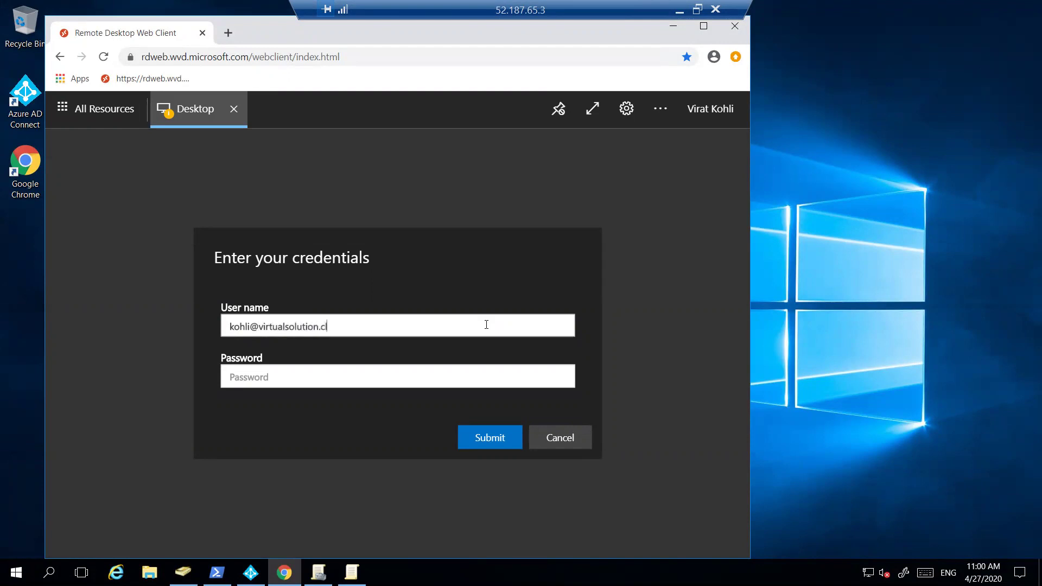
{"action": "type", "text": "•••••••••••"}
{"action": "key", "text": "Return"}
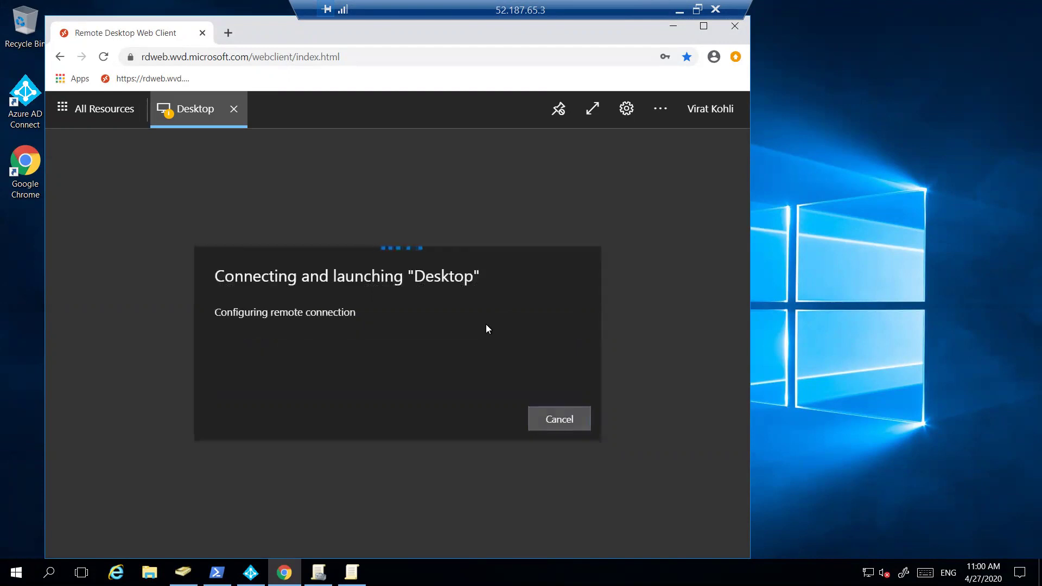
{"action": "double_click", "coordinate": [501, 10]}
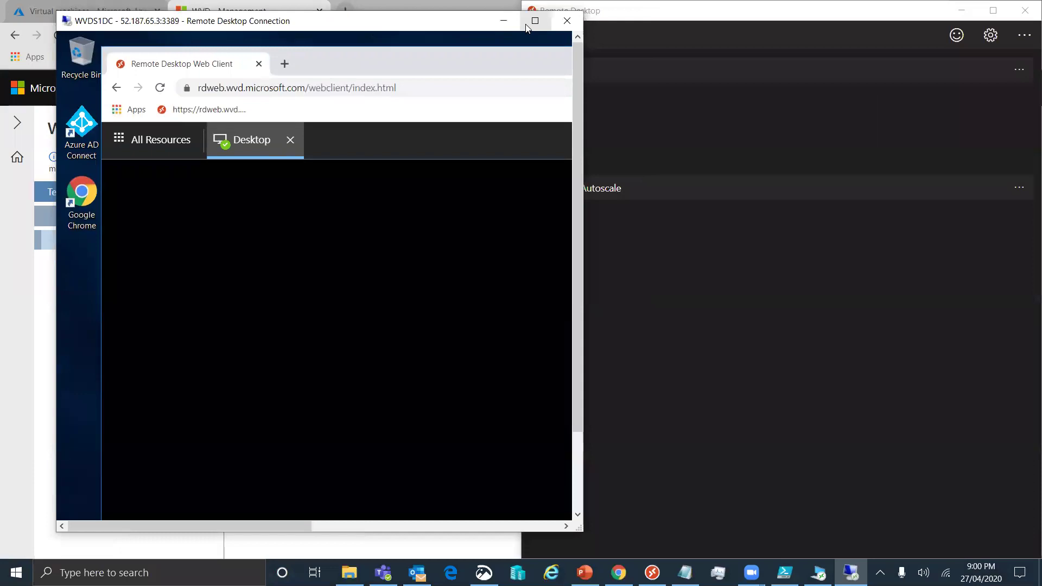
{"action": "left_click", "coordinate": [526, 21]}
{"action": "double_click", "coordinate": [531, 10]}
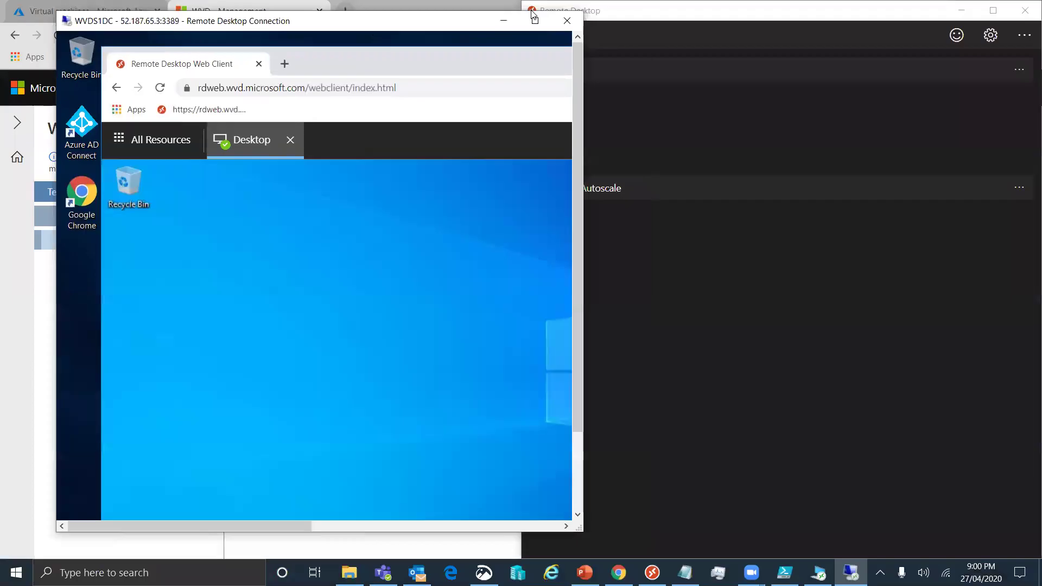
{"action": "left_click", "coordinate": [504, 21]}
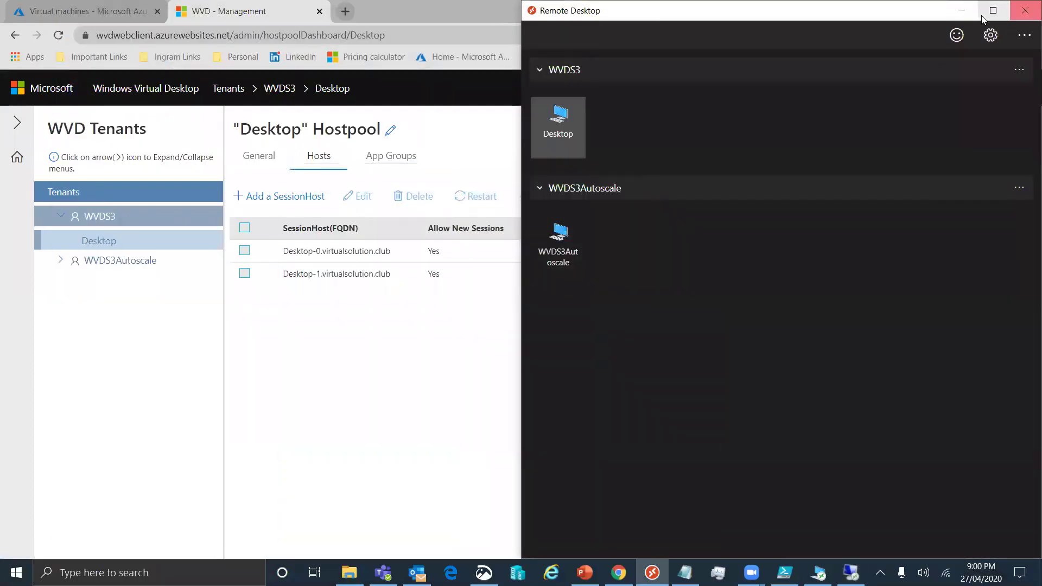
Refresh the host list and confirm Desktop-1 and Desktop-0 each hold one session (Desktop-0: ID 8)
{"action": "left_click", "coordinate": [961, 11]}
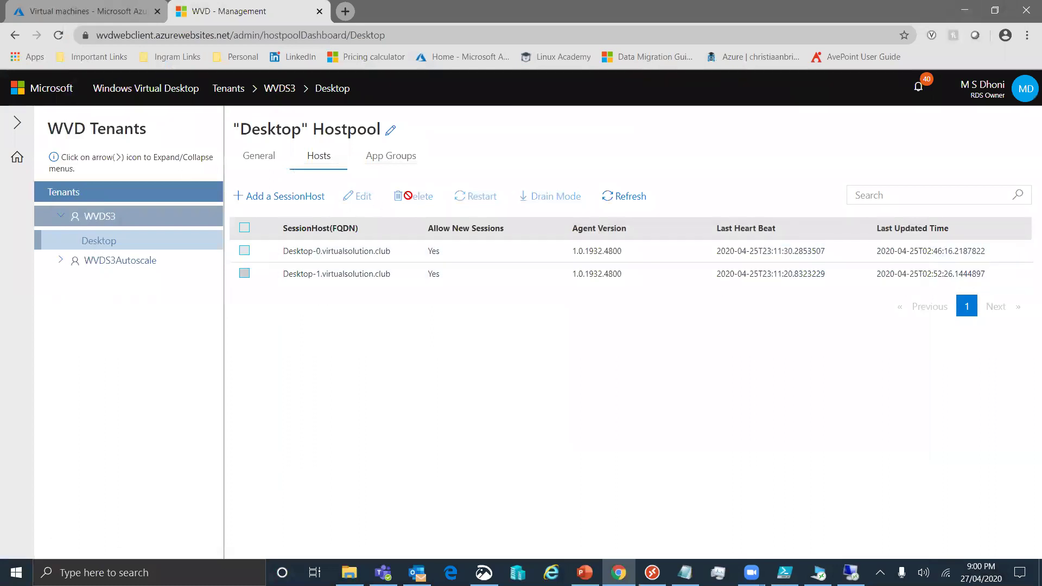
{"action": "left_click", "coordinate": [632, 196]}
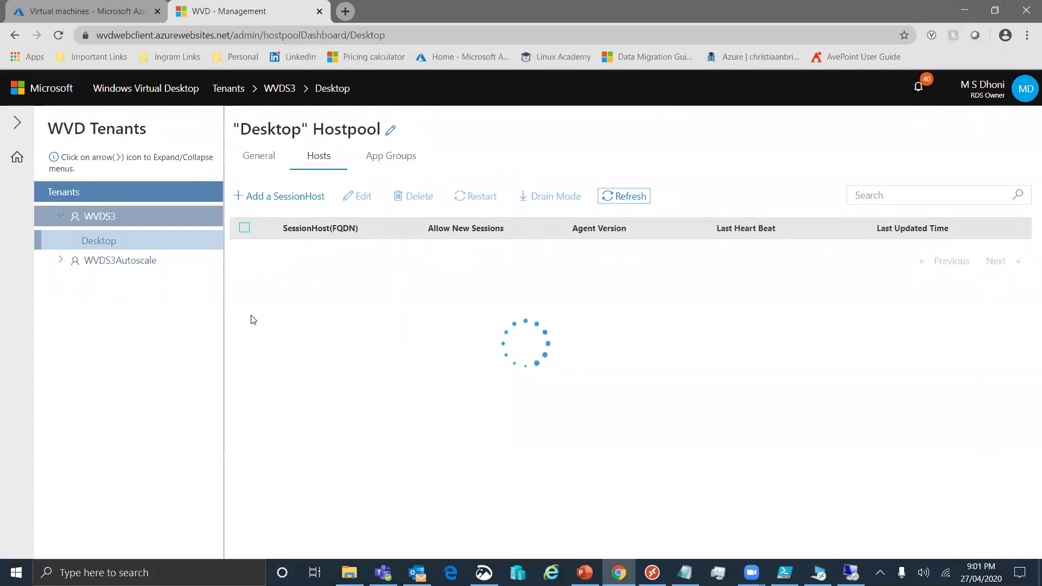
{"action": "left_click", "coordinate": [246, 274]}
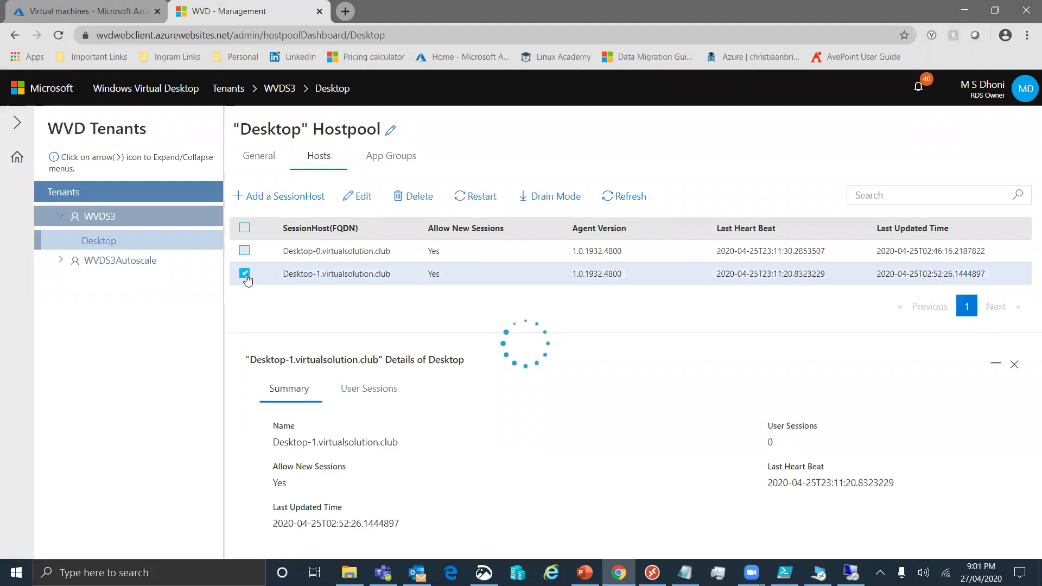
{"action": "left_click", "coordinate": [363, 395]}
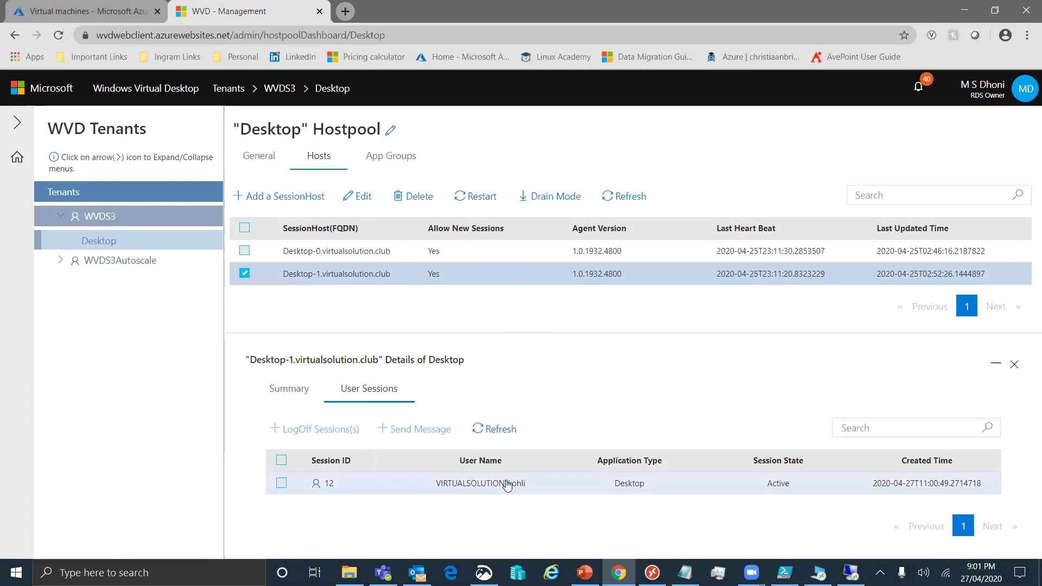
{"action": "left_click", "coordinate": [245, 273]}
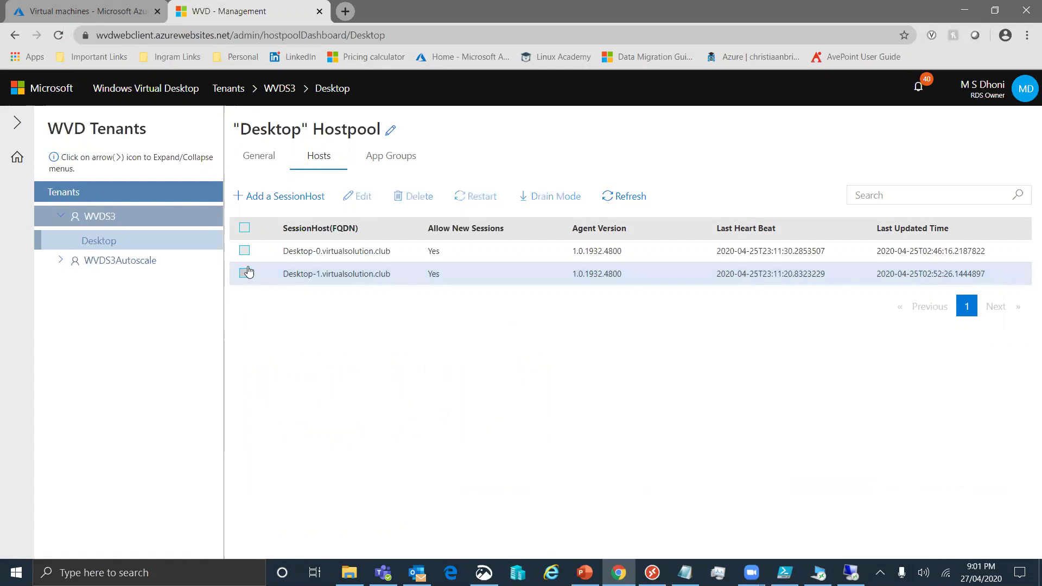
{"action": "left_click", "coordinate": [244, 250]}
{"action": "left_click", "coordinate": [372, 400]}
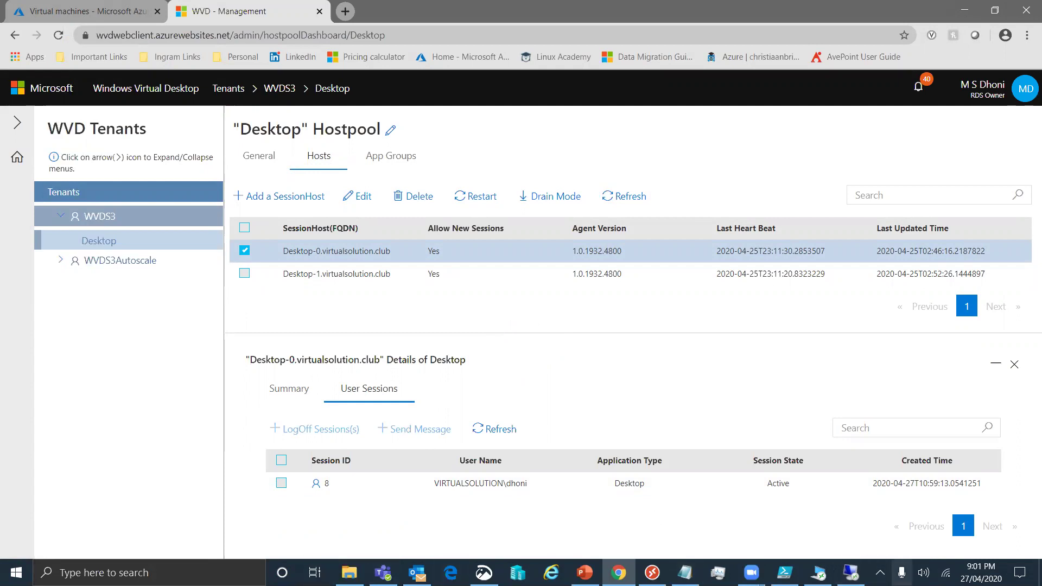
Connect to the file server via WVDS1FileServer.rdp and enter its password
{"action": "right_click", "coordinate": [851, 573]}
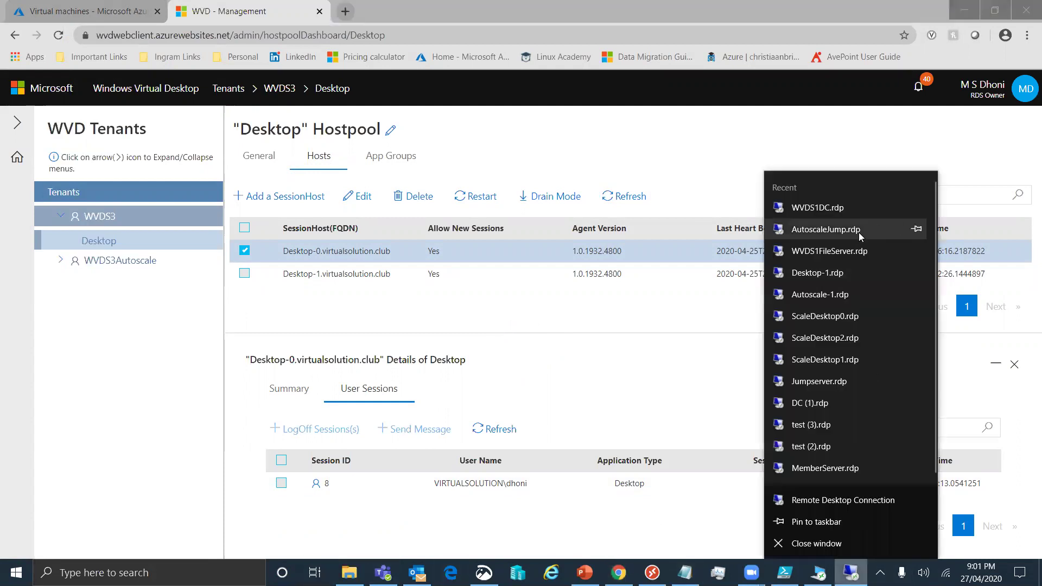
{"action": "left_click", "coordinate": [845, 252]}
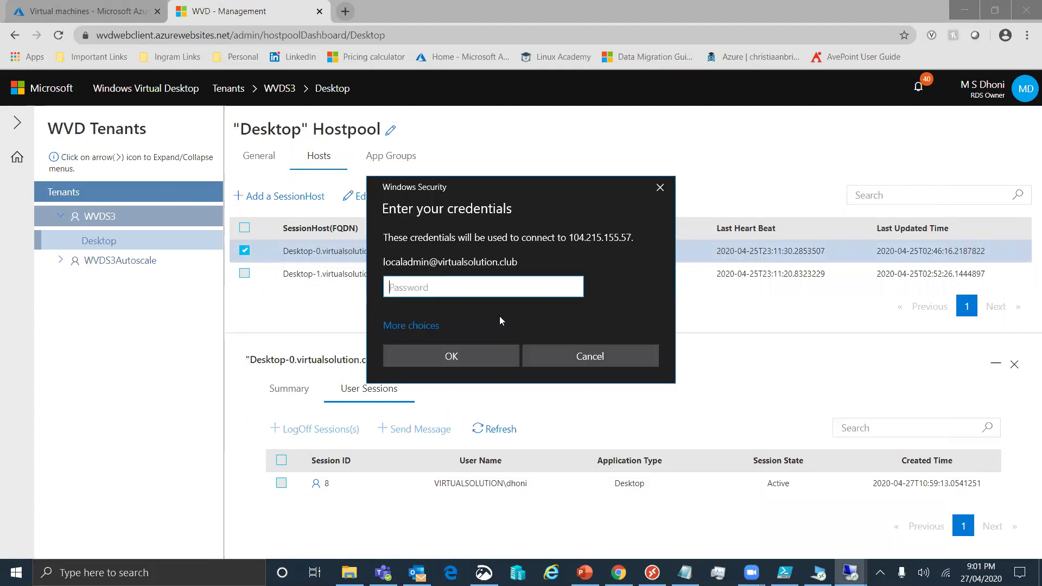
{"action": "type", "text": "*************"}
{"action": "key", "text": "Return"}
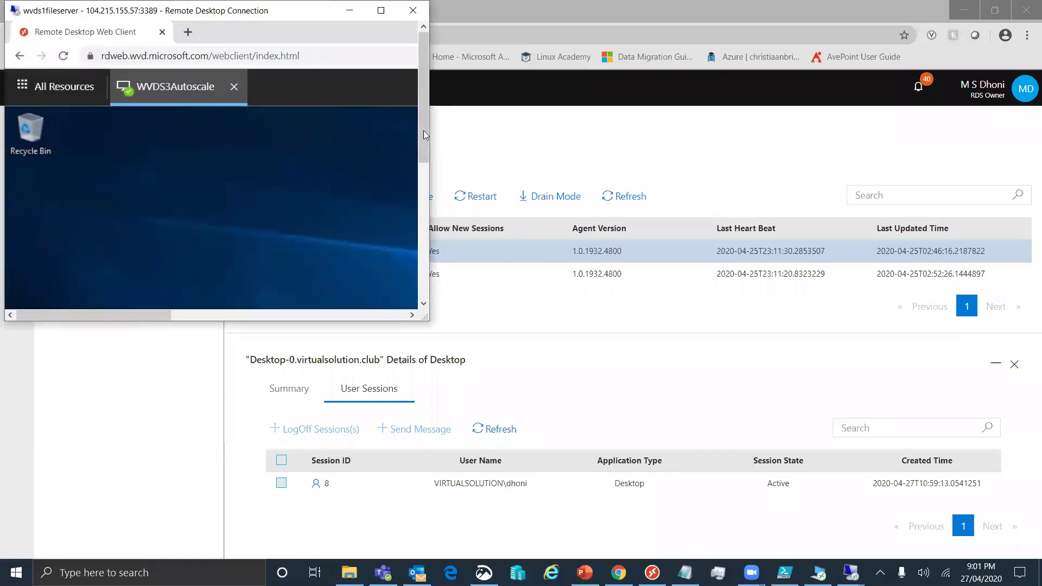
{"action": "left_click", "coordinate": [382, 10]}
Sign out of the web client and sign in as another user
{"action": "left_click", "coordinate": [989, 65]}
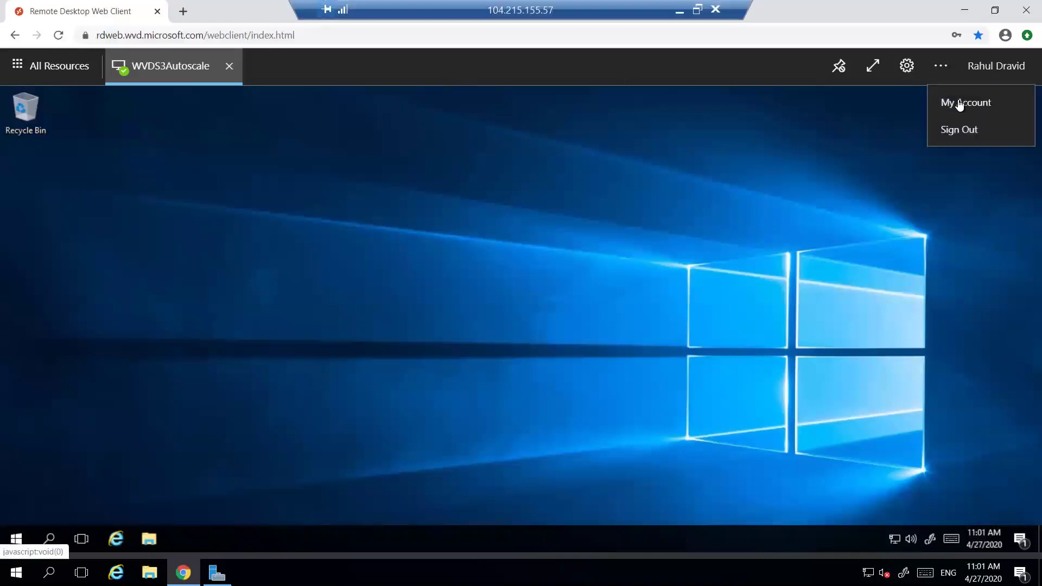
{"action": "left_click", "coordinate": [958, 133]}
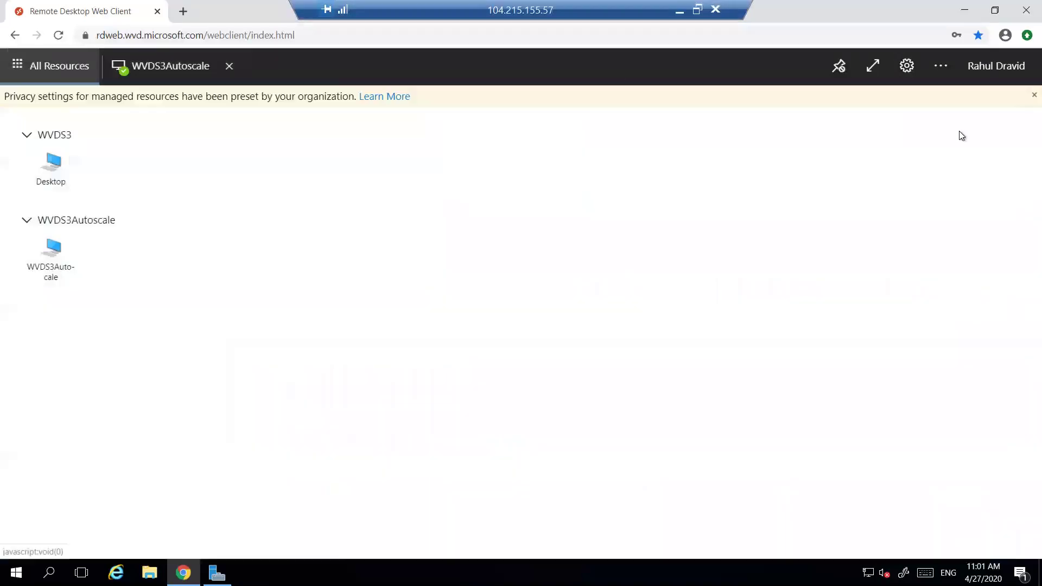
{"action": "left_click", "coordinate": [74, 155]}
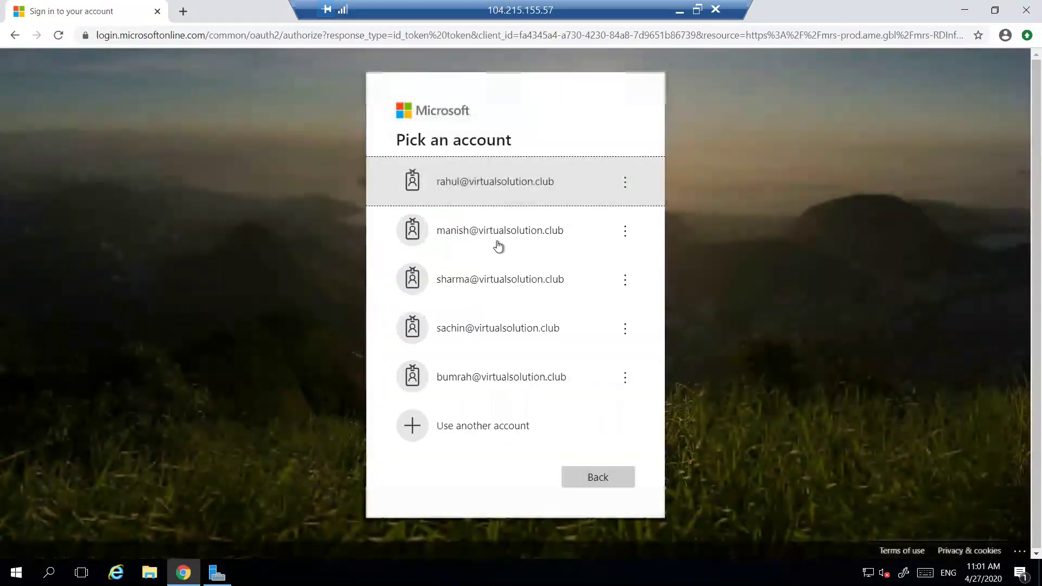
{"action": "left_click", "coordinate": [500, 187]}
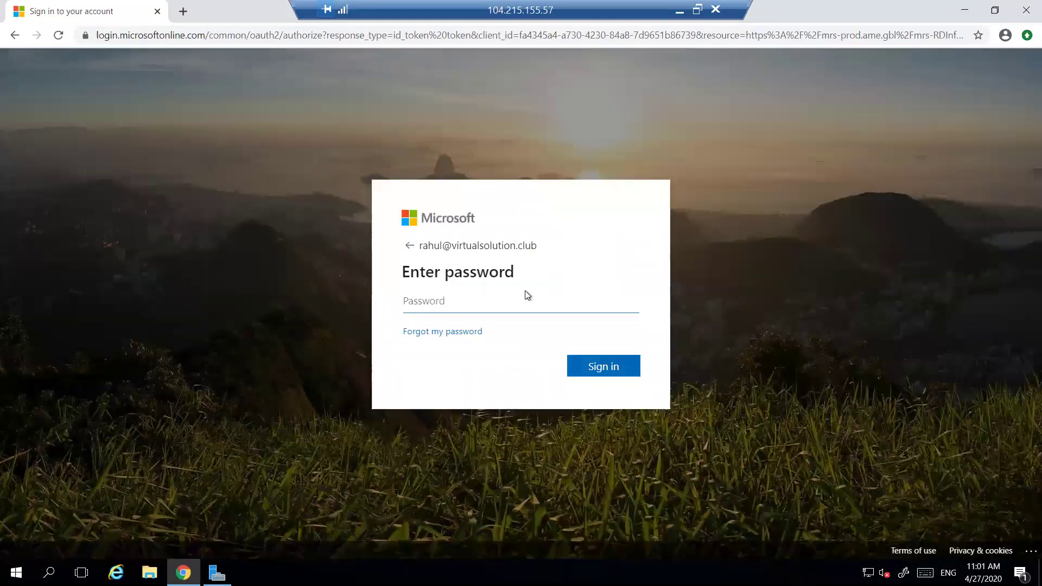
{"action": "type", "text": "••"}
{"action": "key", "text": "Return"}
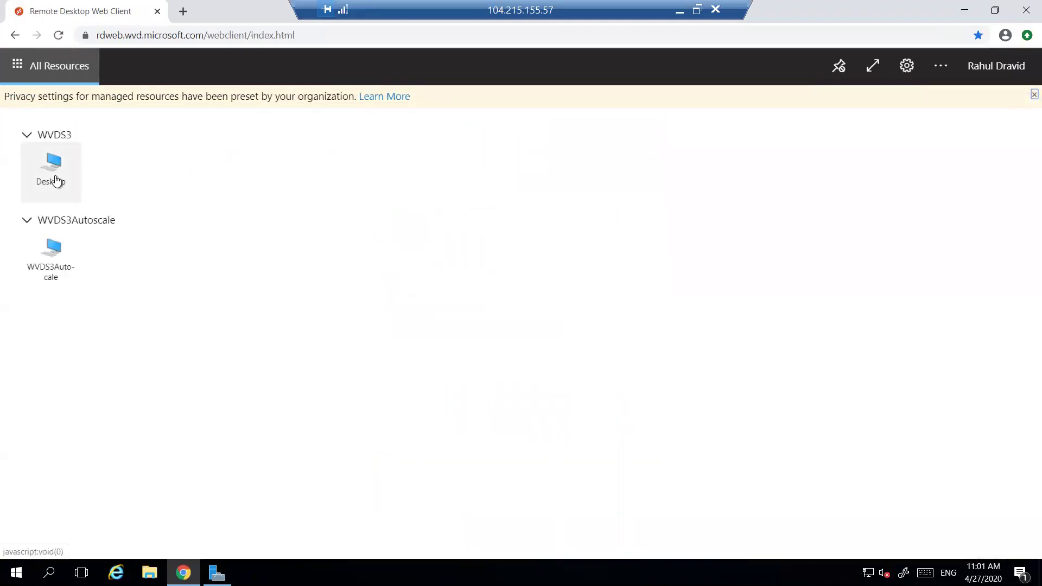
Launch the WVDS3 Desktop, allow clipboard and printer access, and submit the user's credentials
{"action": "left_click", "coordinate": [54, 181]}
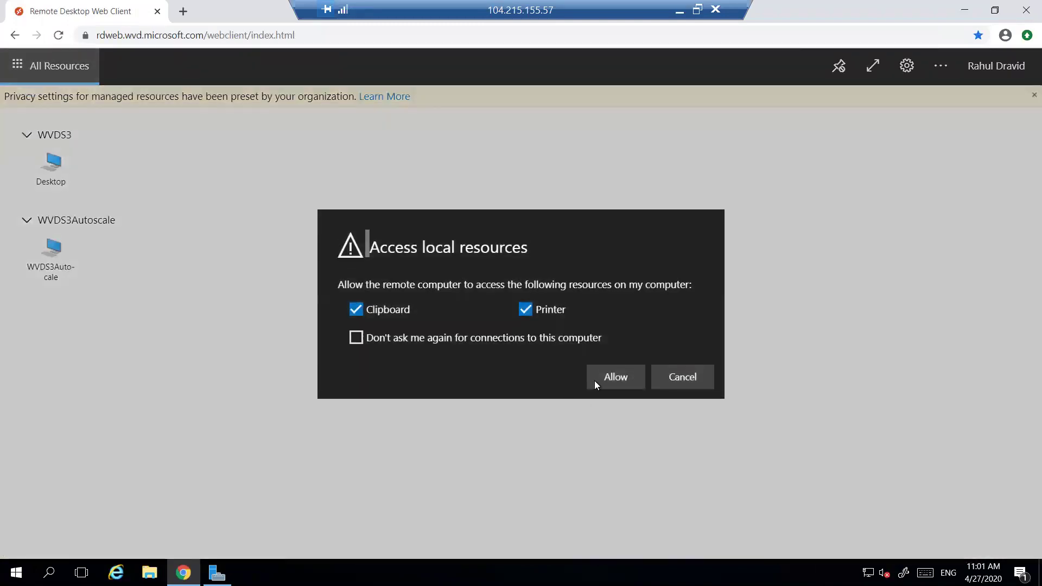
{"action": "left_click", "coordinate": [607, 376]}
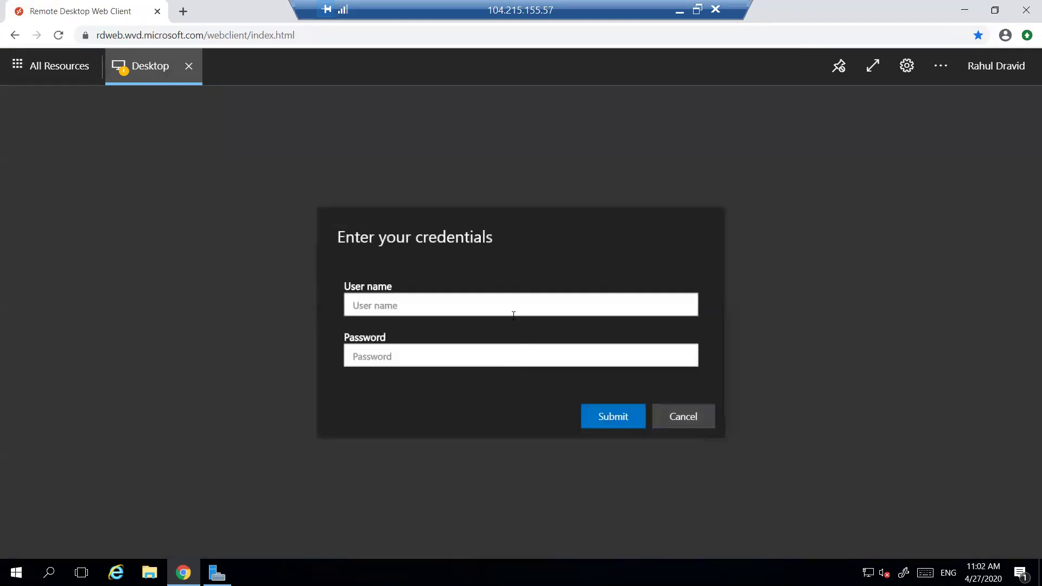
{"action": "type", "text": "rahul@***"}
{"action": "key", "text": "BackSpace"}
{"action": "type", "text": "***"}
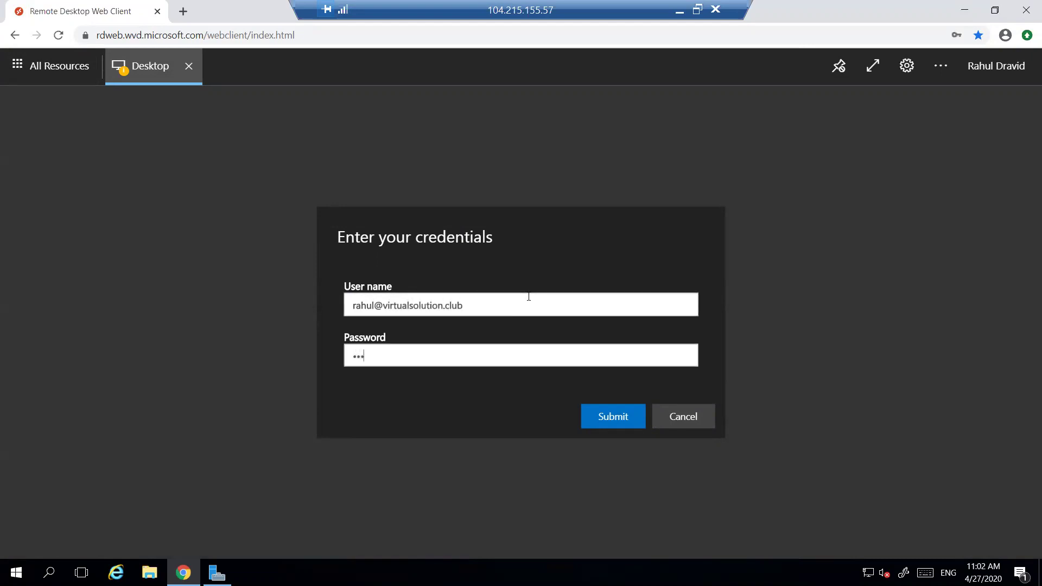
{"action": "key", "text": "Return"}
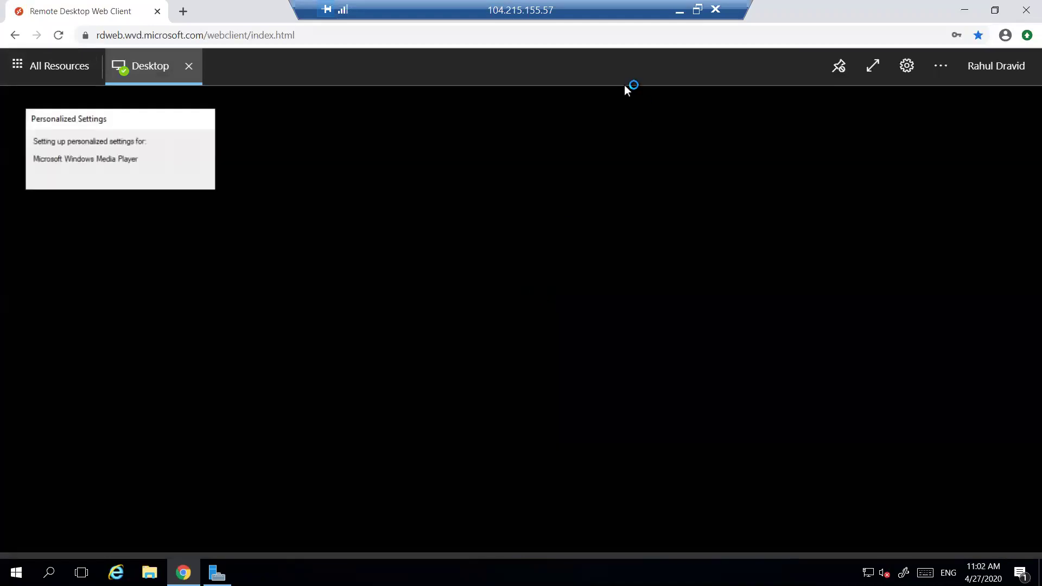
Dismiss the drain-mode prompt, refresh hosts, and confirm Desktop-0 now has two active sessions
{"action": "left_click", "coordinate": [679, 12]}
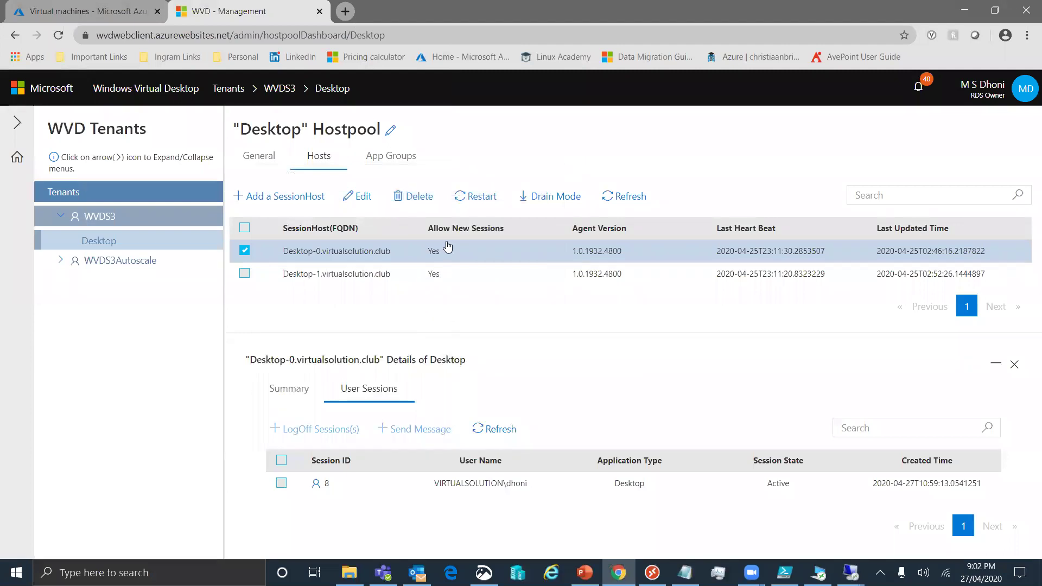
{"action": "left_click", "coordinate": [493, 202]}
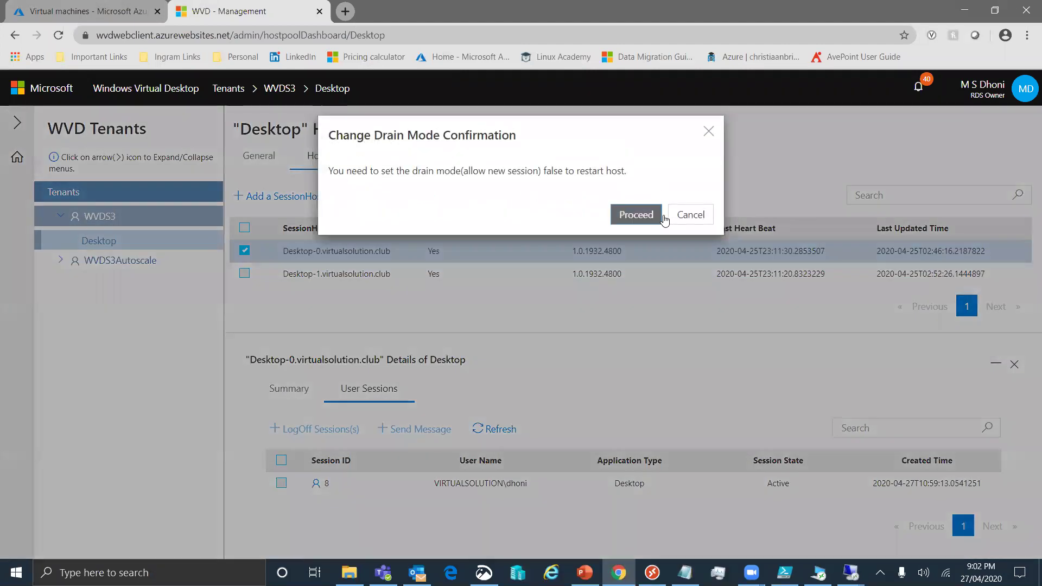
{"action": "left_click", "coordinate": [690, 216]}
{"action": "left_click", "coordinate": [622, 198]}
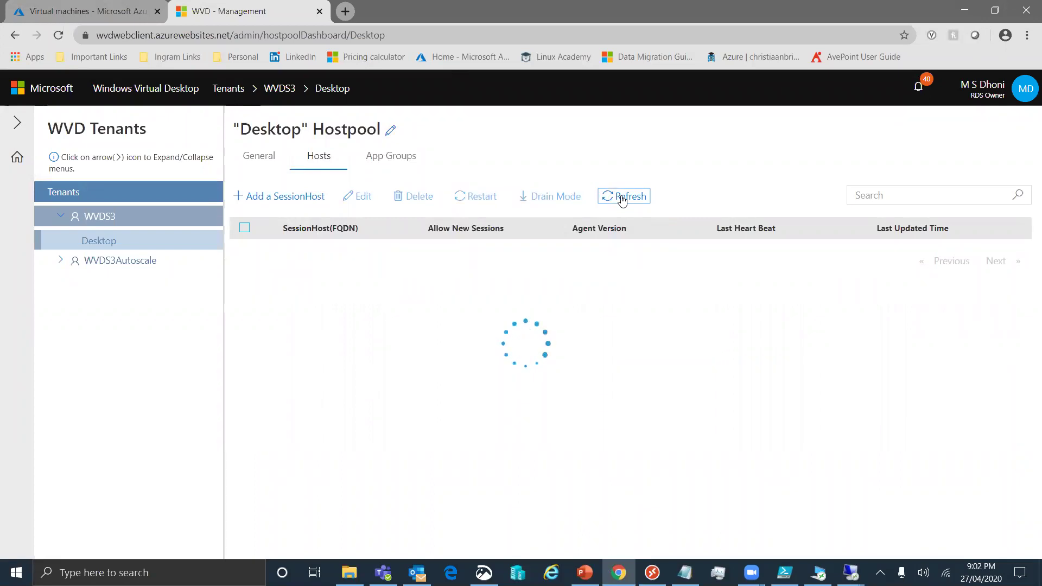
{"action": "left_click", "coordinate": [245, 251]}
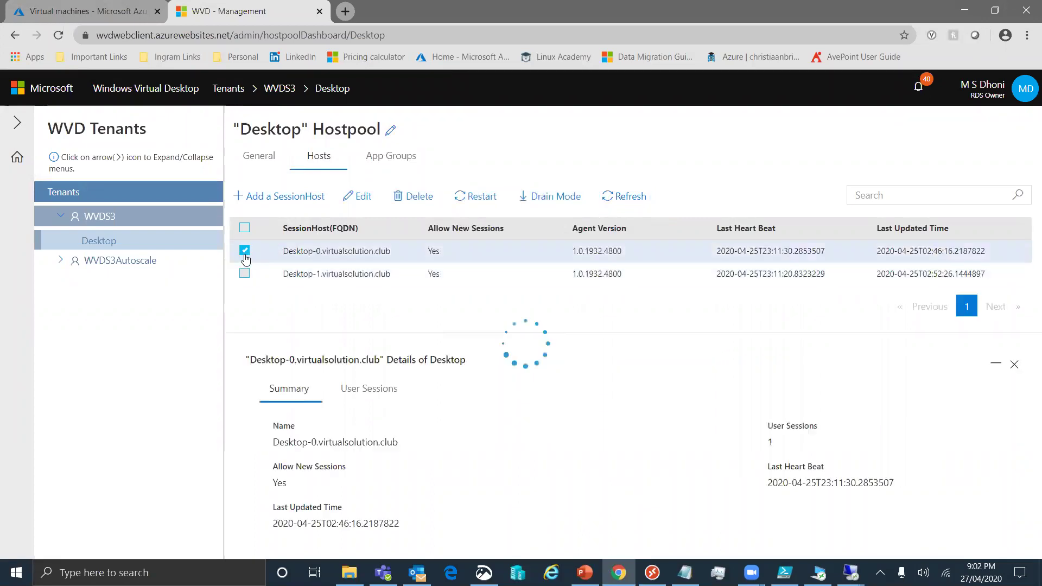
{"action": "left_click", "coordinate": [379, 400]}
{"action": "left_click", "coordinate": [491, 429]}
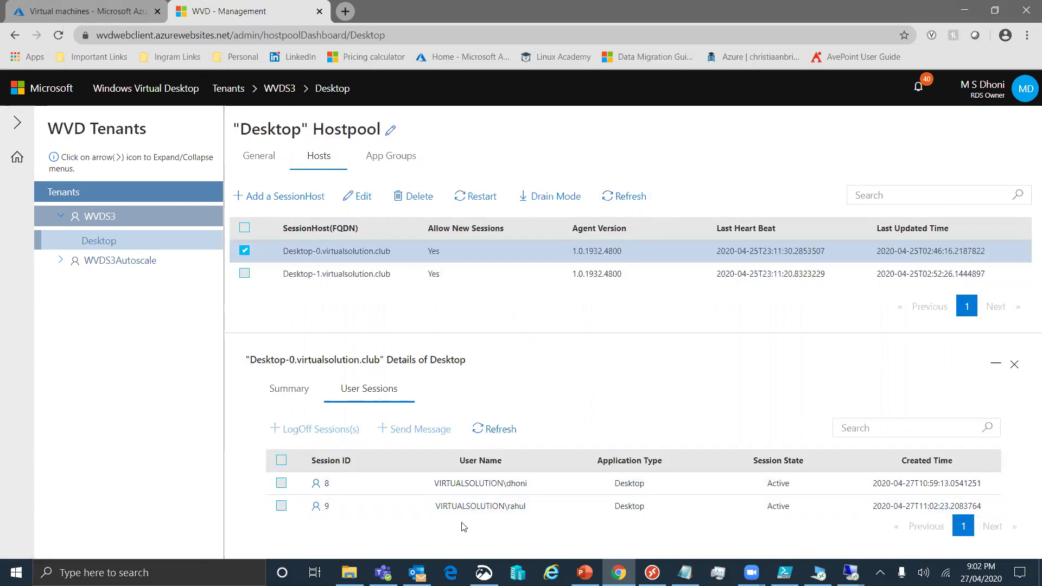
Confirm Desktop-1 still holds one session, the active Desktop session 12
{"action": "left_click", "coordinate": [244, 251]}
{"action": "left_click", "coordinate": [244, 273]}
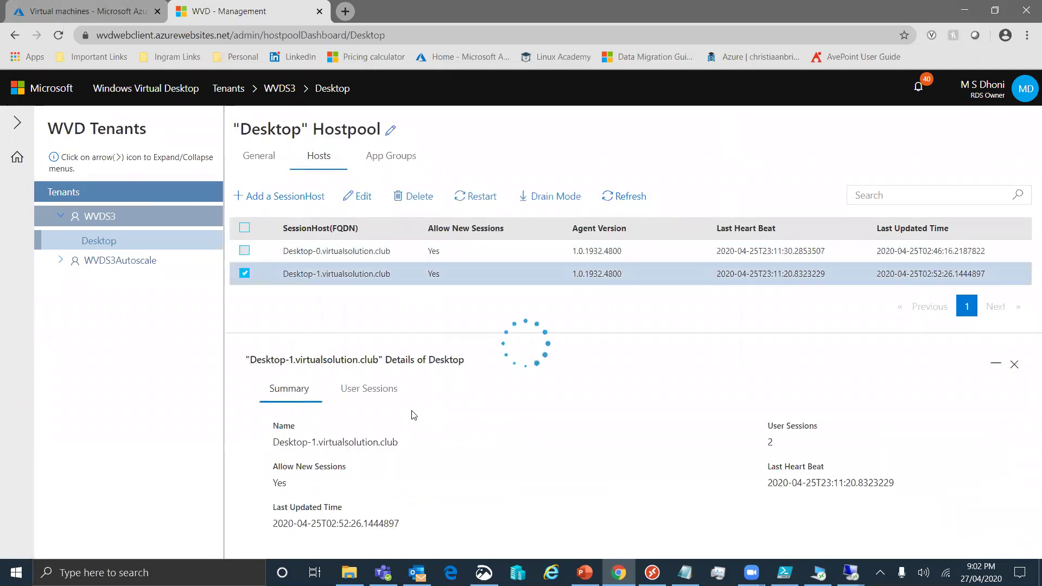
{"action": "left_click", "coordinate": [373, 398]}
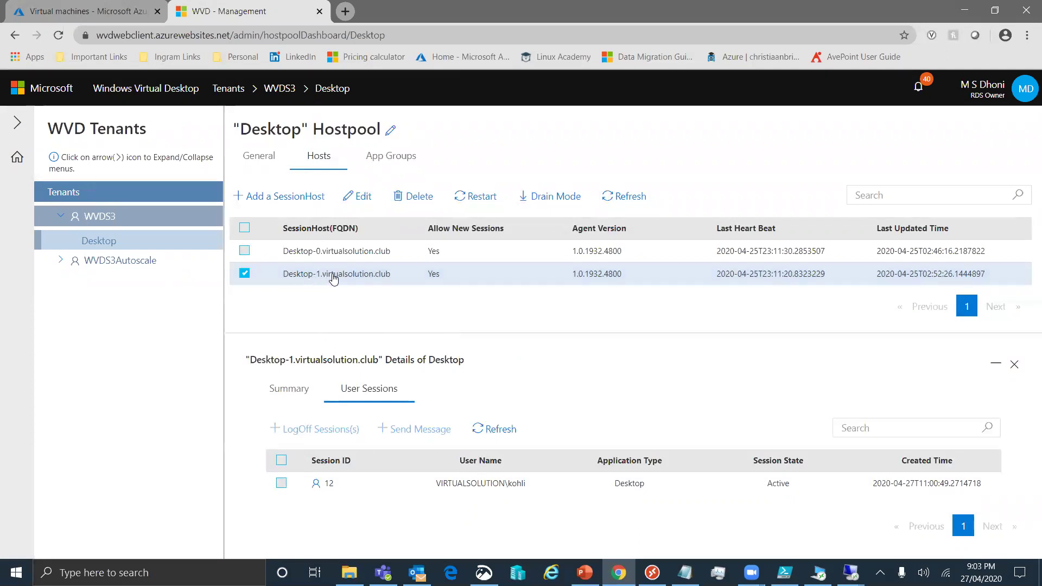
{"action": "left_click", "coordinate": [244, 273]}
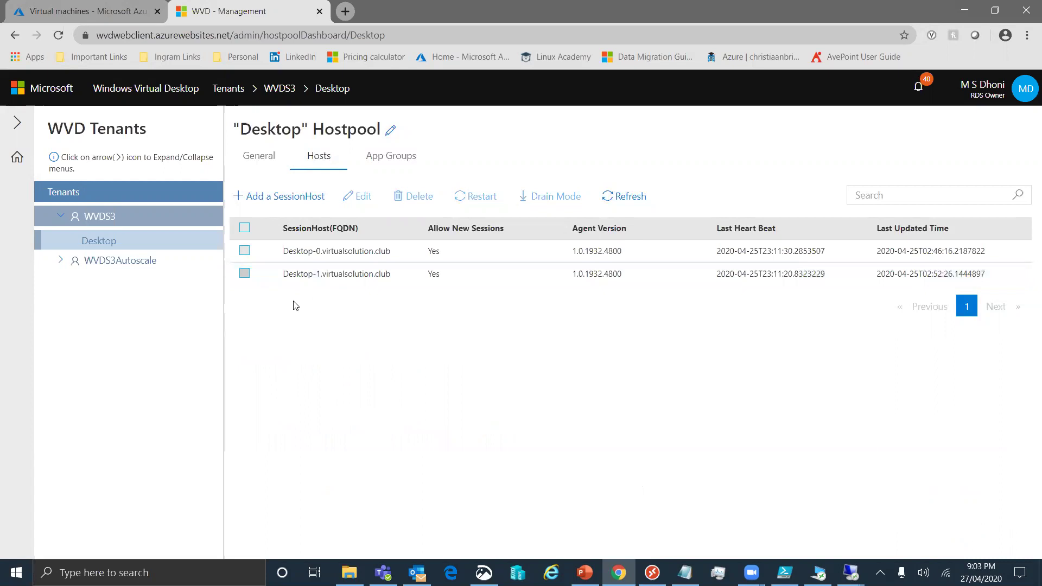
{"action": "left_click", "coordinate": [245, 273]}
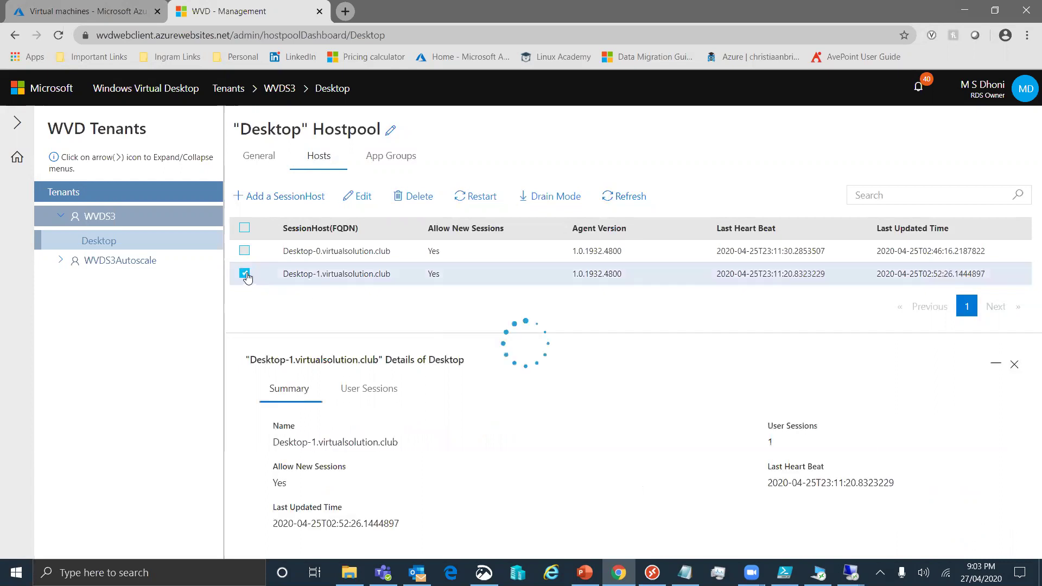
Log off the active user session on Desktop-1
{"action": "left_click", "coordinate": [377, 393]}
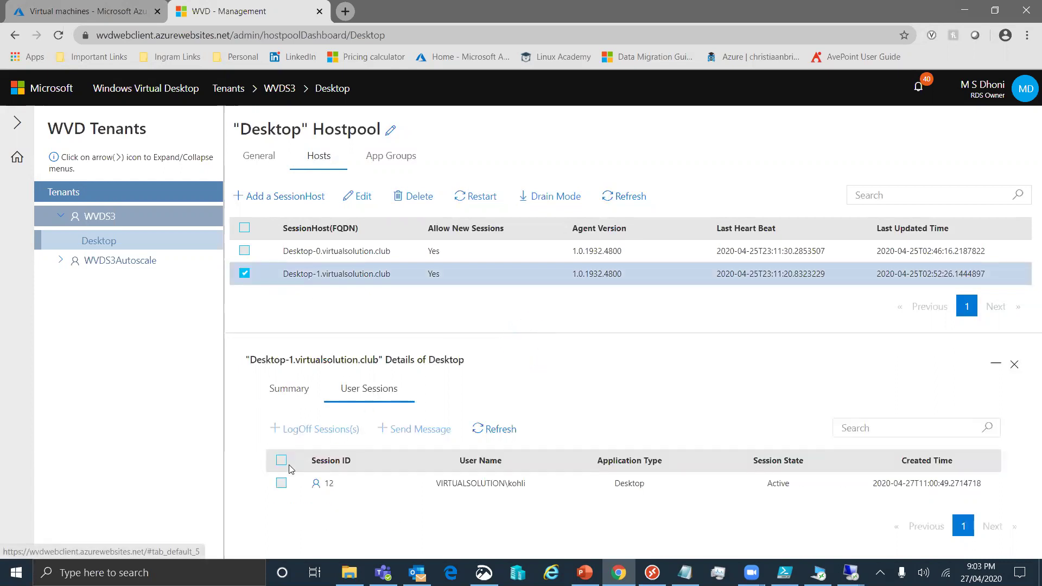
{"action": "left_click", "coordinate": [281, 483]}
{"action": "left_click", "coordinate": [325, 428]}
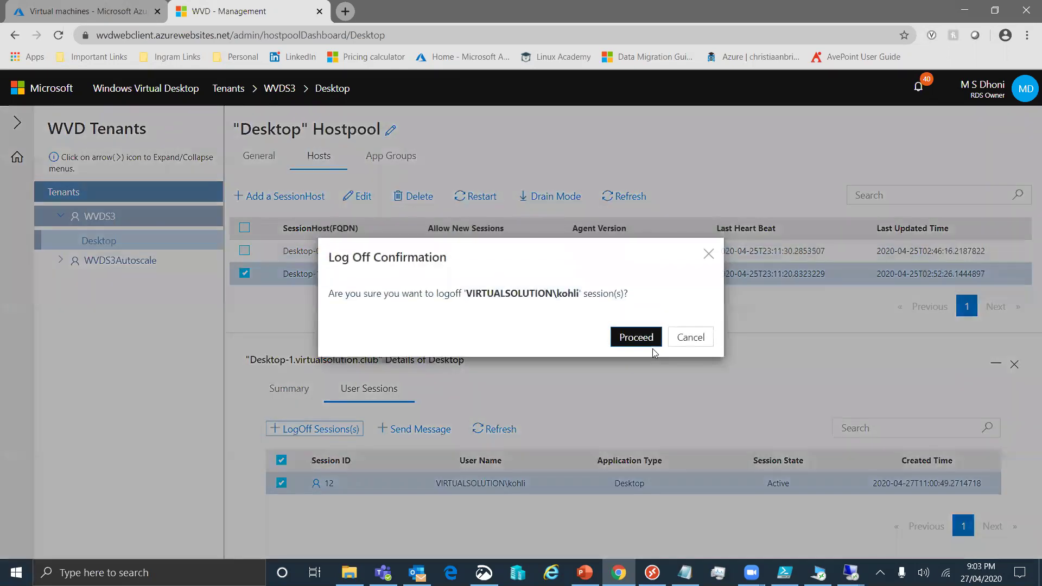
{"action": "left_click", "coordinate": [636, 337]}
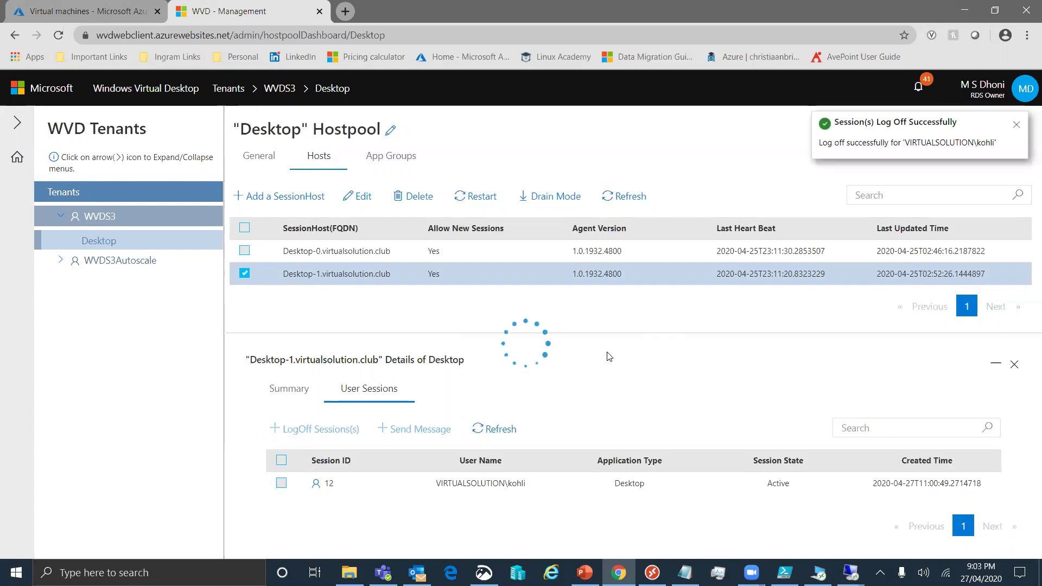
Select both user sessions on Desktop-0 and log them off
{"action": "left_click", "coordinate": [244, 273]}
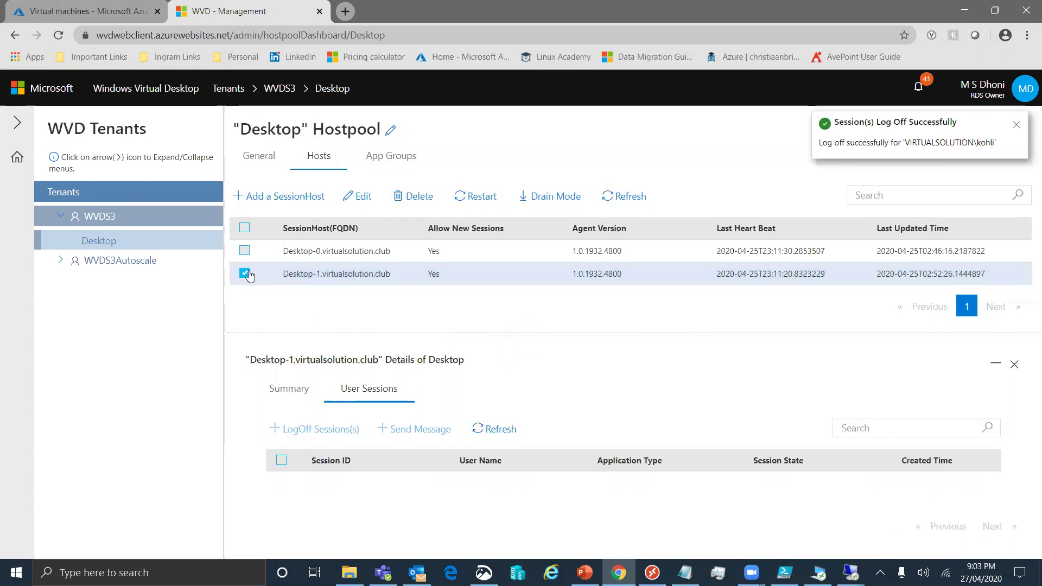
{"action": "left_click", "coordinate": [244, 251]}
{"action": "left_click", "coordinate": [352, 390]}
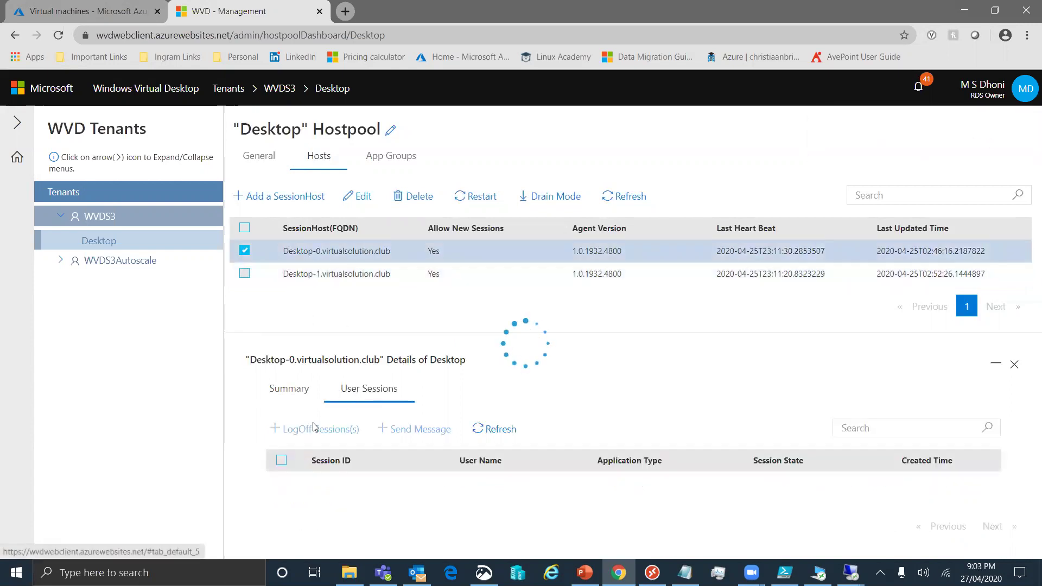
{"action": "left_click", "coordinate": [281, 461]}
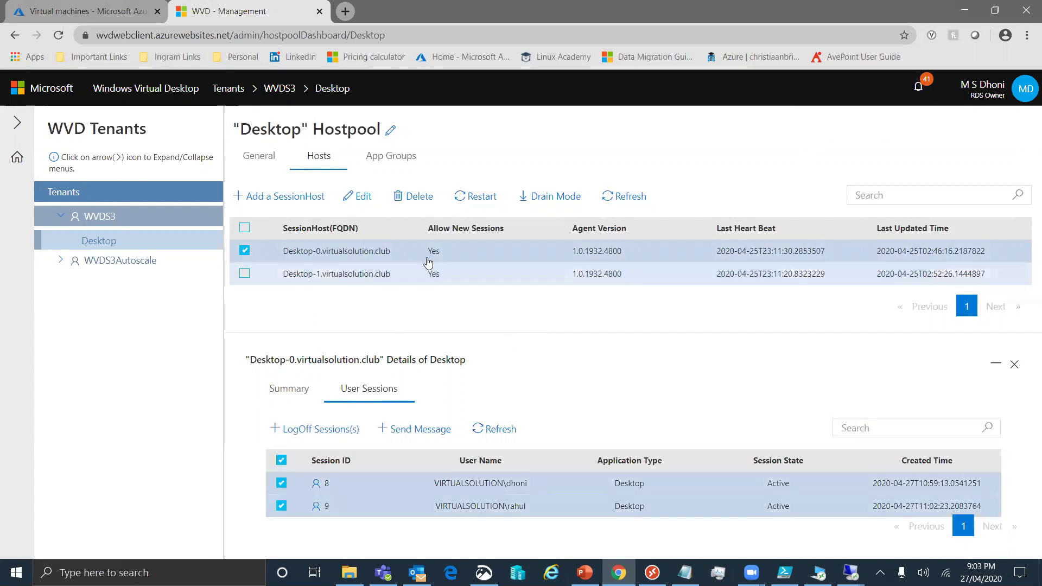
{"action": "left_click", "coordinate": [327, 430]}
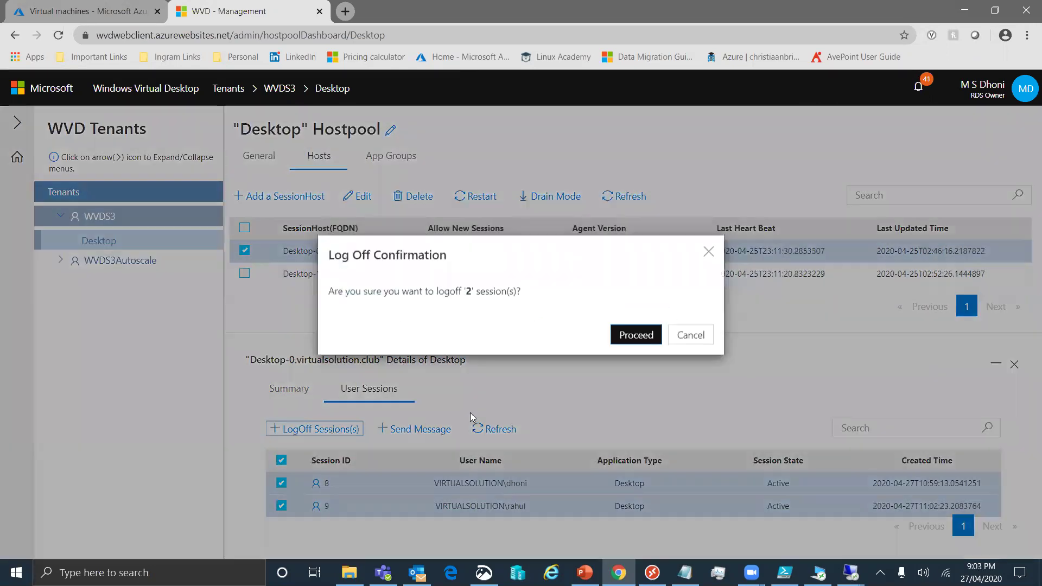
{"action": "left_click", "coordinate": [636, 337]}
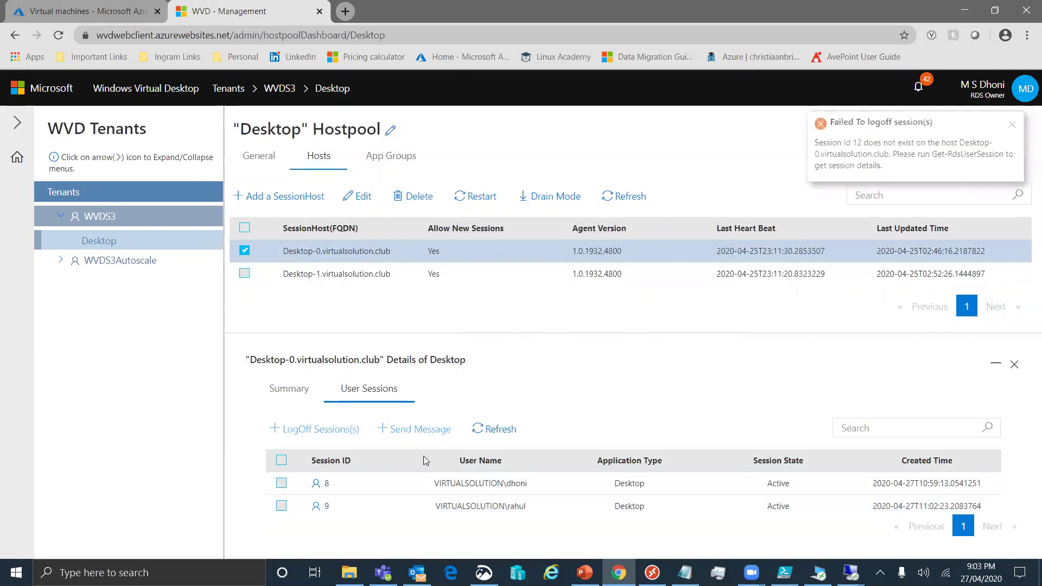
Retry logging off Desktop-0's sessions, then refresh its session list
{"action": "left_click", "coordinate": [281, 460]}
{"action": "left_click", "coordinate": [318, 429]}
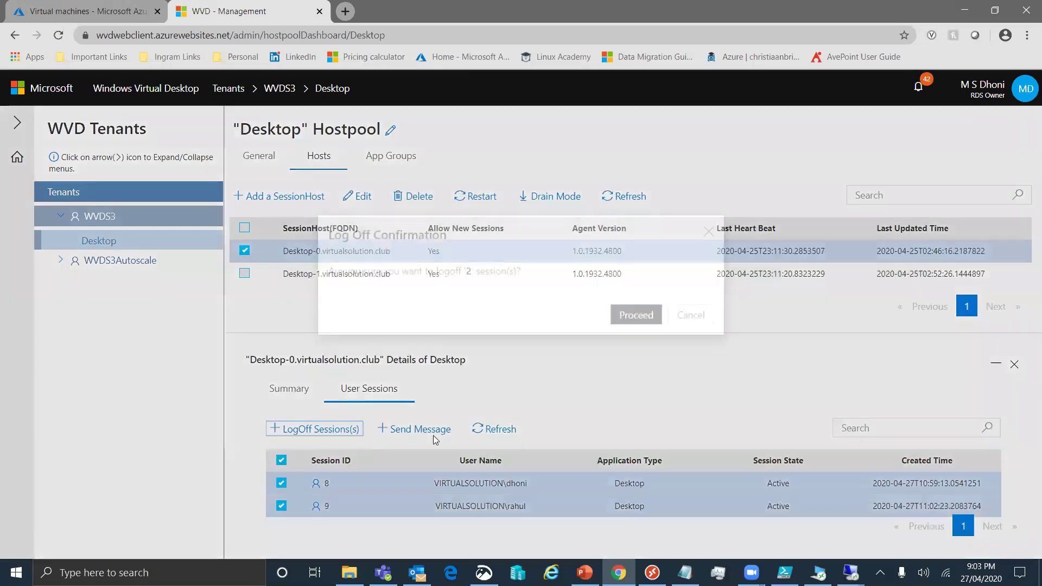
{"action": "left_click", "coordinate": [640, 336]}
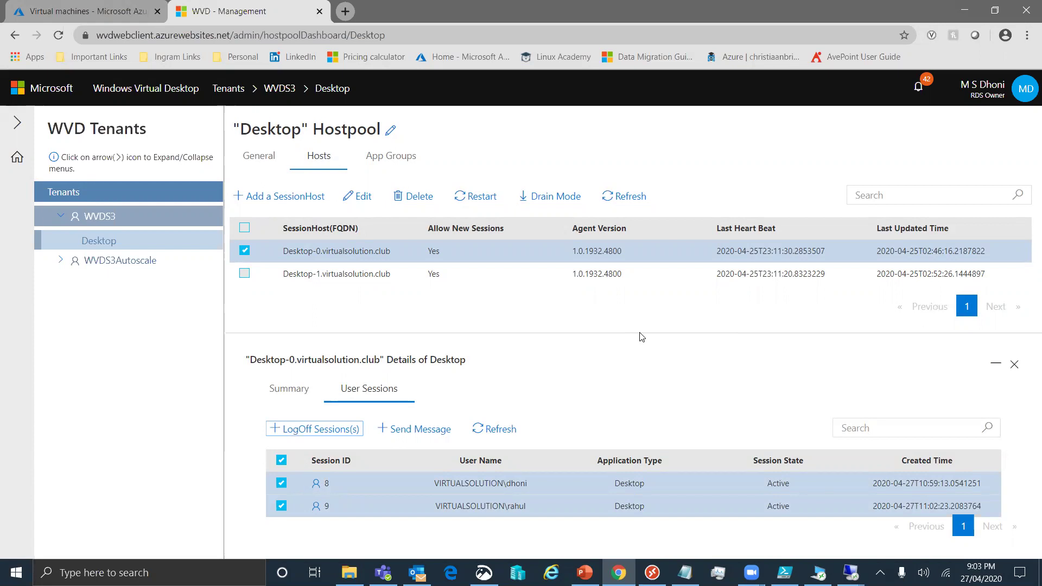
{"action": "left_click", "coordinate": [495, 429]}
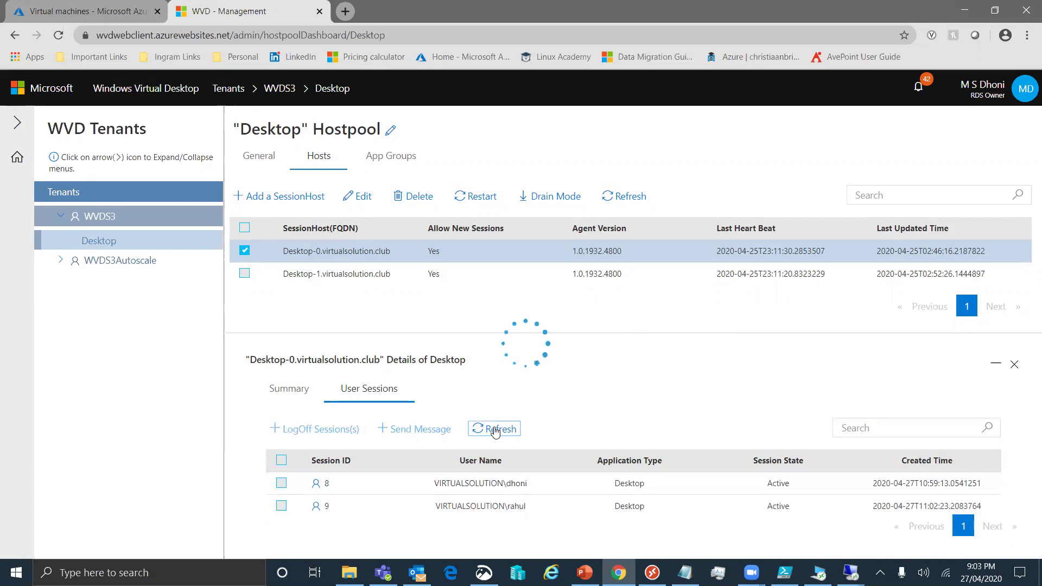
In the first Remote Desktop window, dismiss the connection error and sign out of the web client
{"action": "mouse_move", "coordinate": [850, 570]}
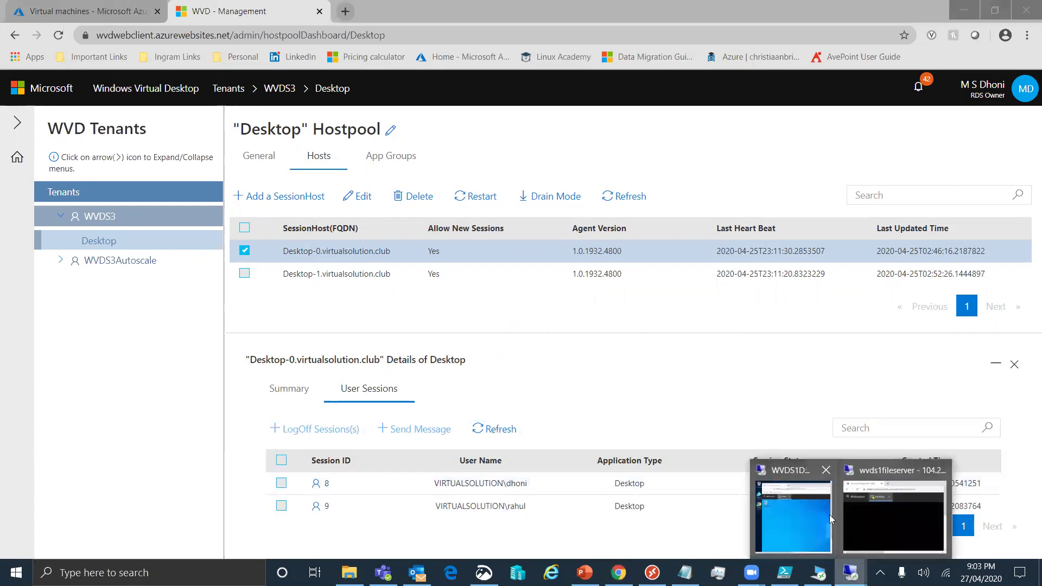
{"action": "left_click", "coordinate": [802, 509]}
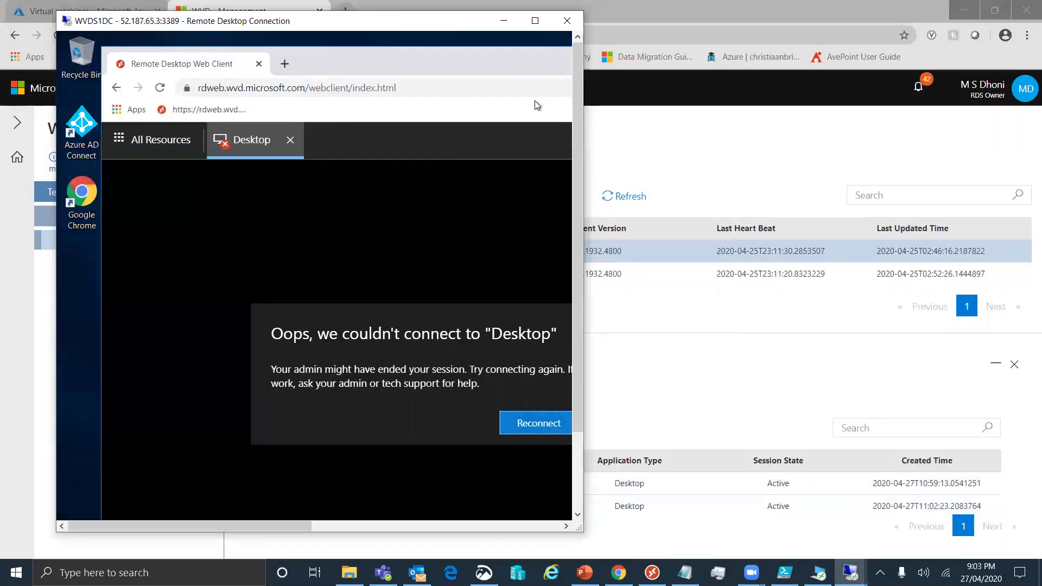
{"action": "left_click", "coordinate": [535, 20]}
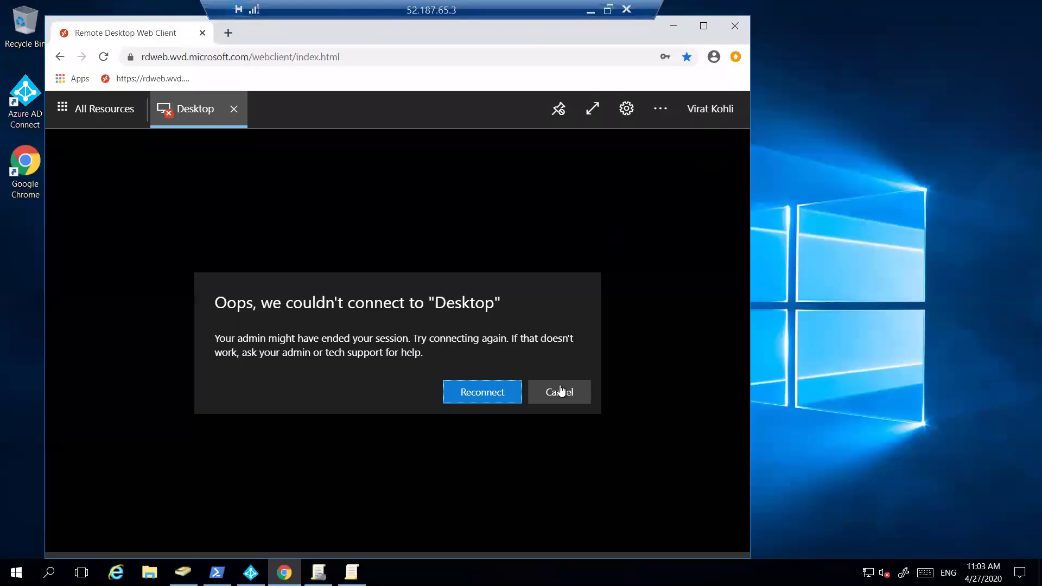
{"action": "left_click", "coordinate": [559, 392]}
{"action": "left_click", "coordinate": [709, 116]}
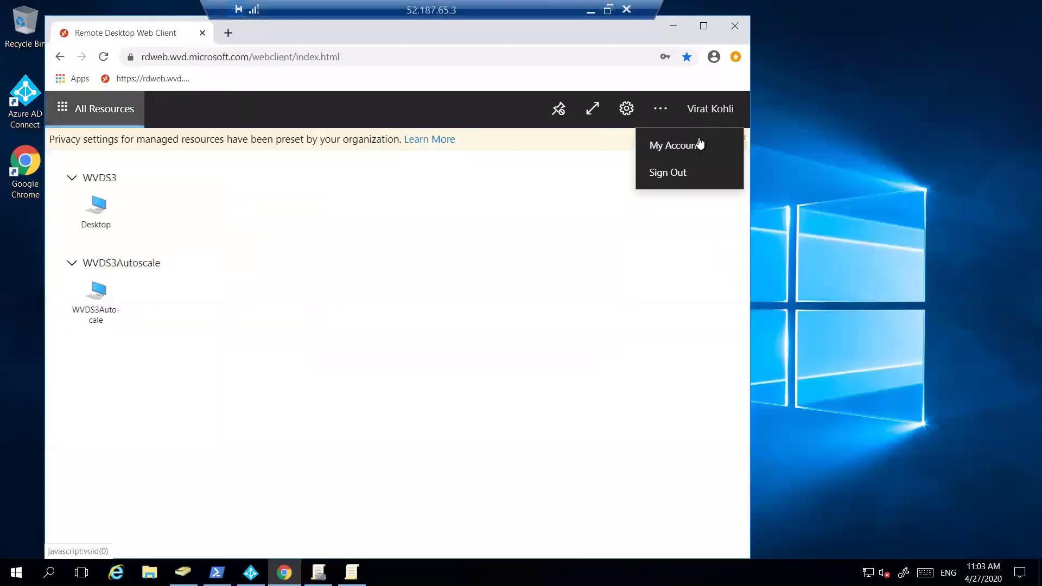
{"action": "left_click", "coordinate": [682, 172]}
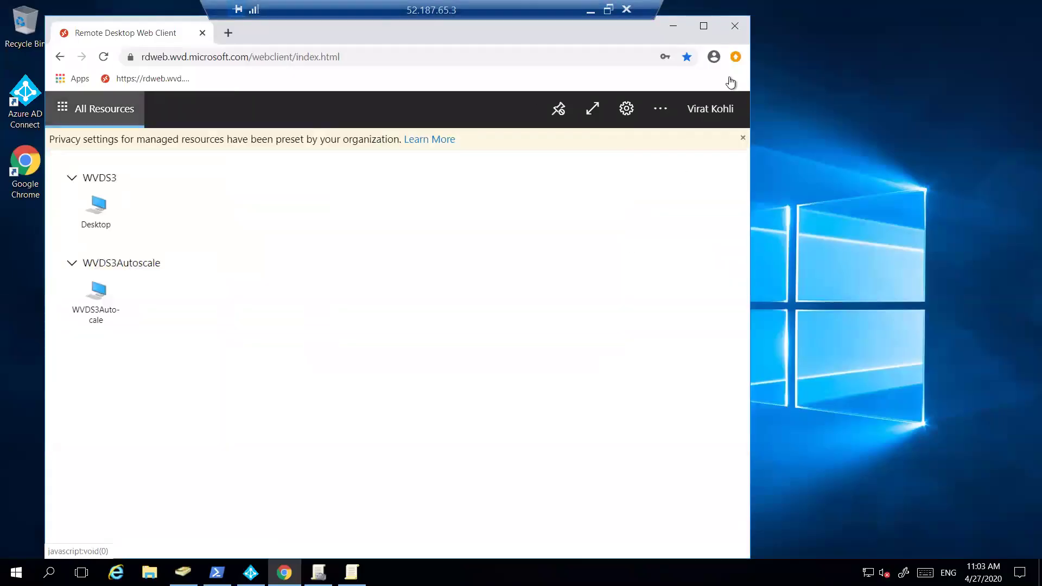
{"action": "left_click", "coordinate": [603, 18]}
Sign out of the web client in the file server's Remote Desktop window
{"action": "mouse_move", "coordinate": [851, 573]}
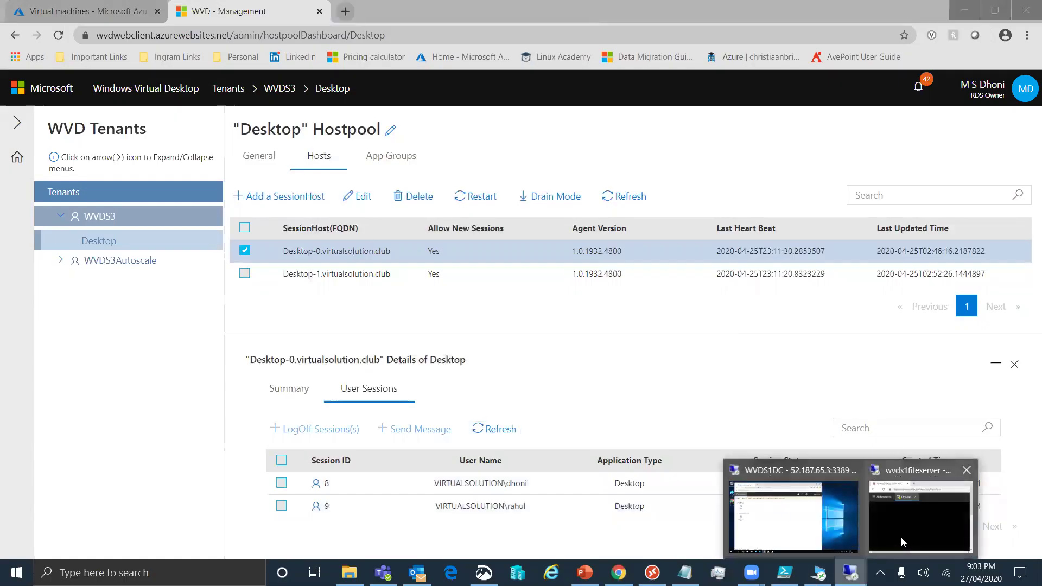
{"action": "left_click", "coordinate": [905, 535]}
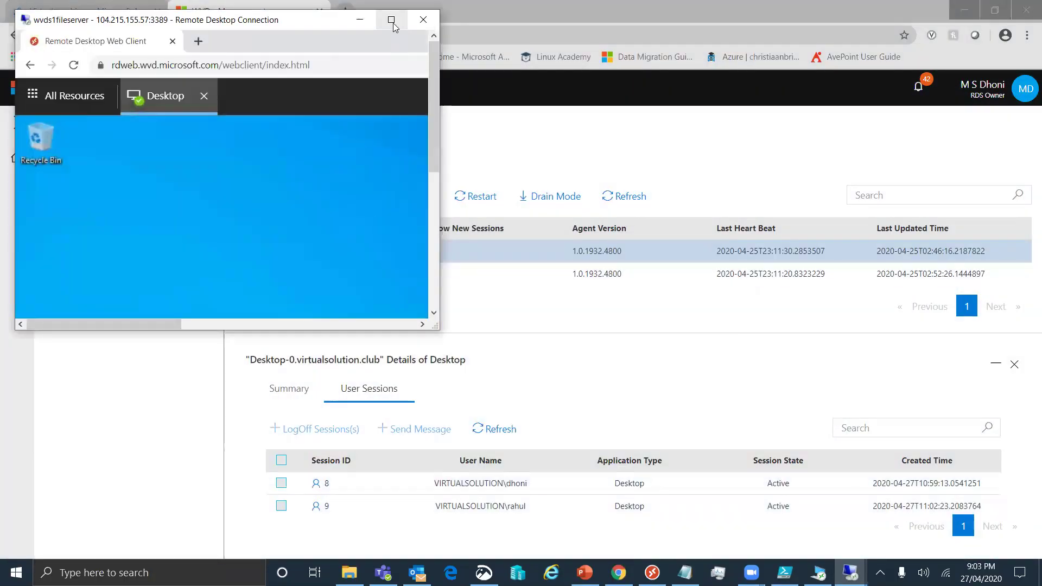
{"action": "left_click", "coordinate": [391, 19]}
{"action": "left_click", "coordinate": [1002, 76]}
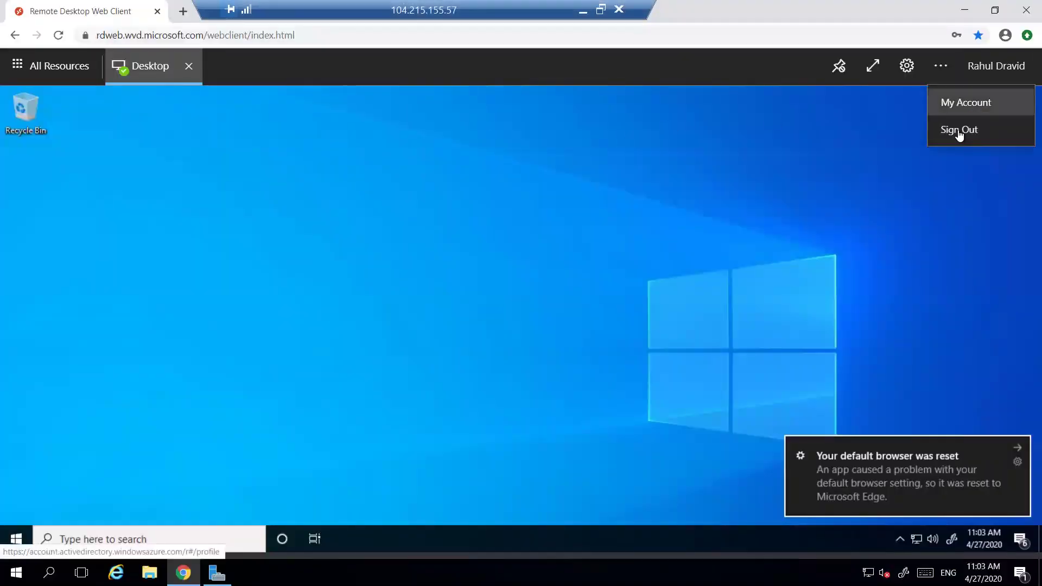
{"action": "left_click", "coordinate": [955, 131]}
{"action": "left_click", "coordinate": [998, 78]}
{"action": "left_click", "coordinate": [982, 130]}
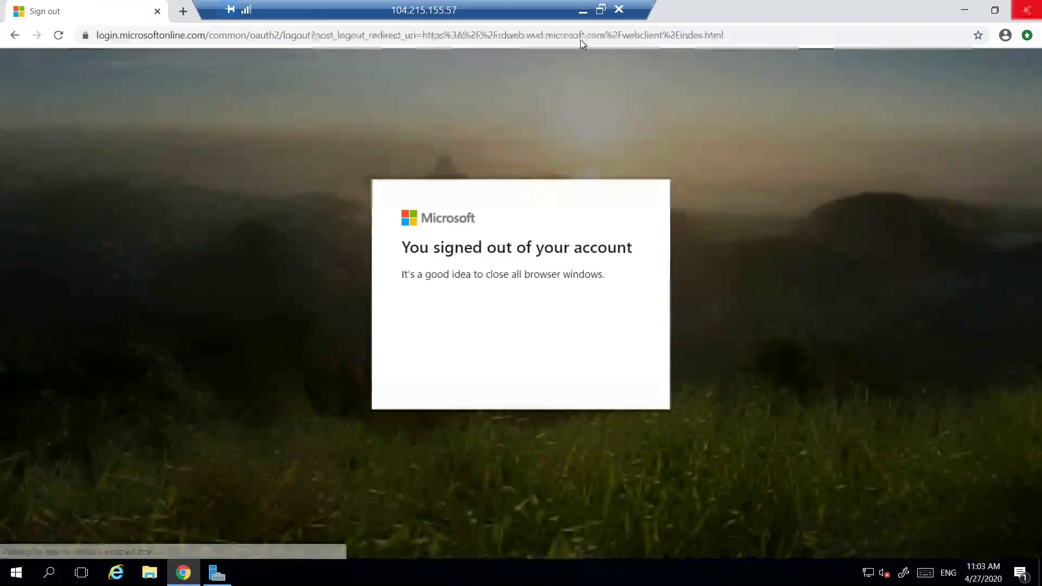
{"action": "left_click", "coordinate": [583, 11]}
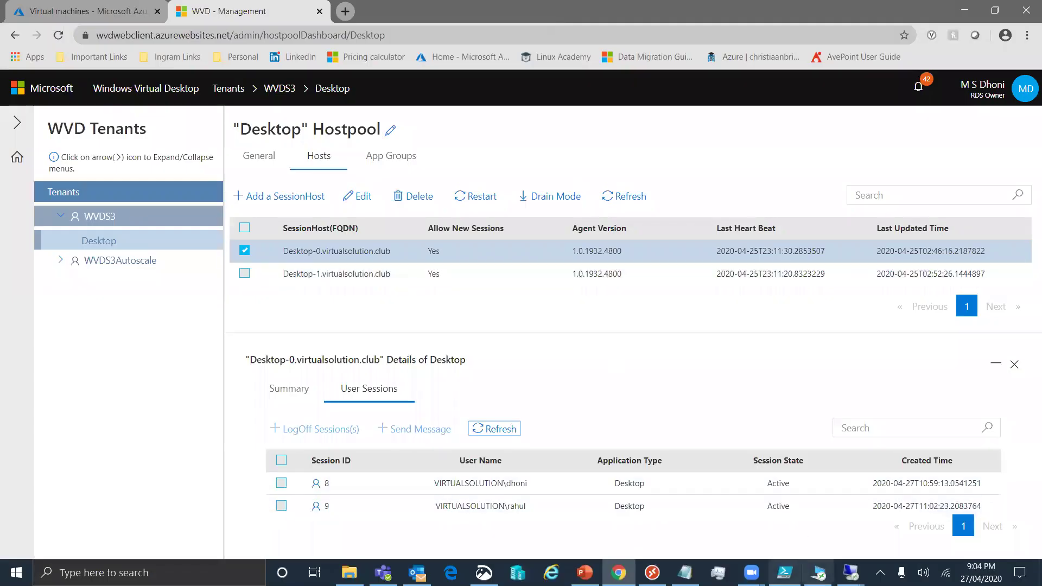
Sign out of the full-screen Desktop remote session using the Win+X menu
{"action": "left_click", "coordinate": [785, 572]}
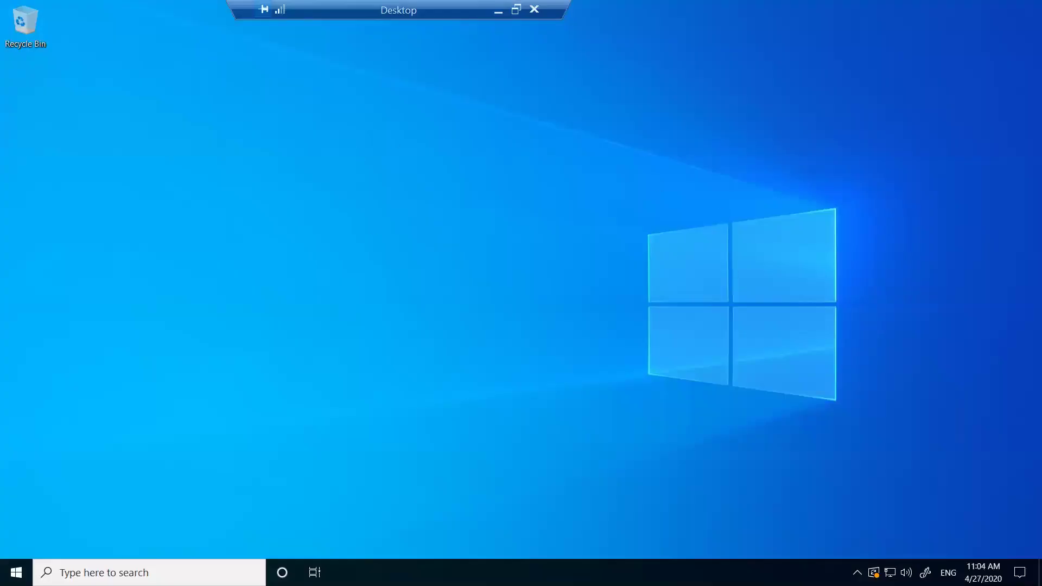
{"action": "key", "text": "super+x"}
{"action": "mouse_move", "coordinate": [60, 542]}
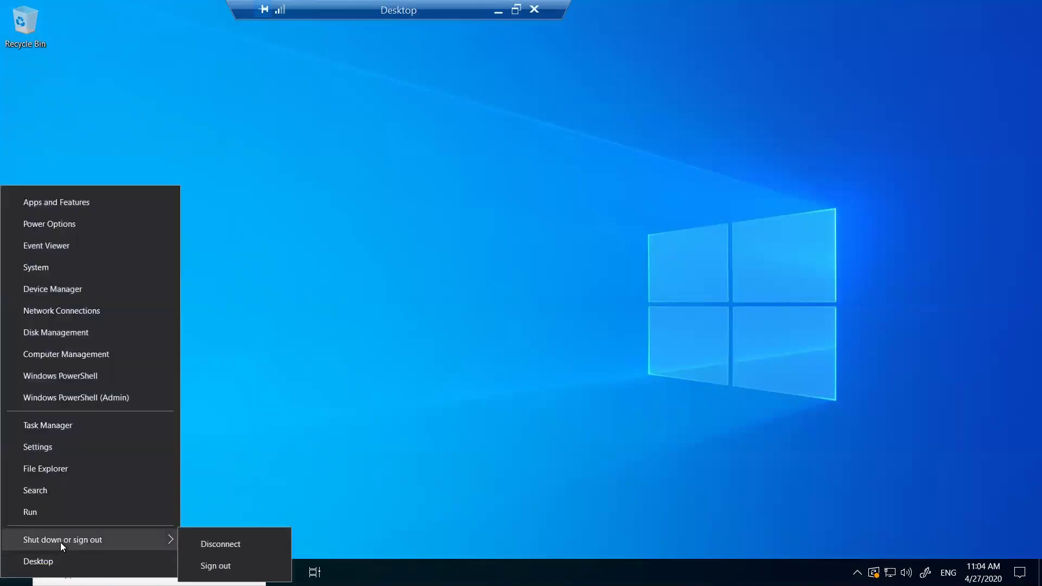
{"action": "left_click", "coordinate": [228, 564]}
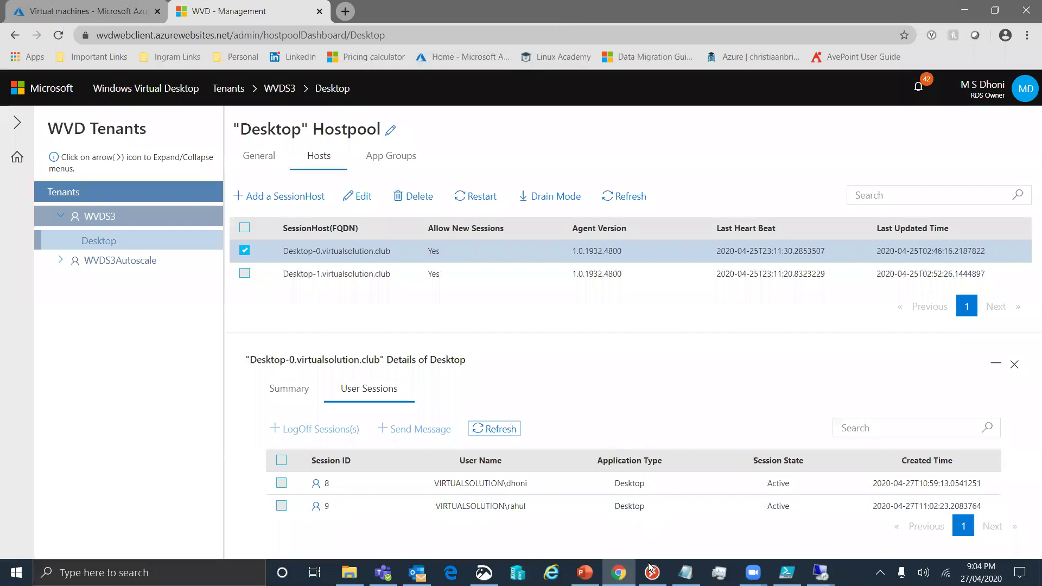
Refresh Desktop-0's user session list in the management page
{"action": "left_click", "coordinate": [650, 570]}
{"action": "left_click", "coordinate": [332, 320]}
{"action": "left_click", "coordinate": [490, 430]}
{"action": "left_click", "coordinate": [491, 430]}
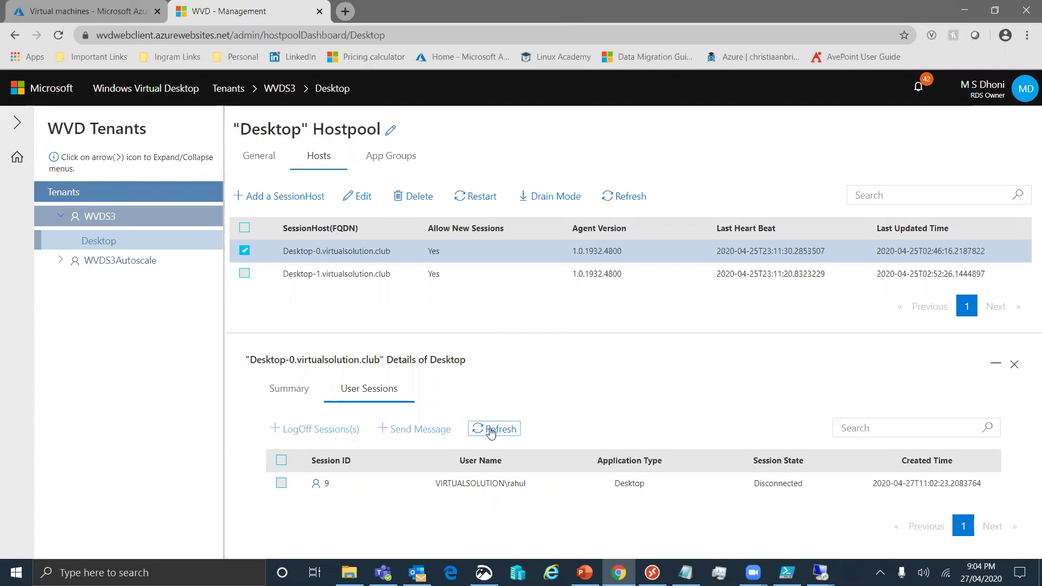
Refresh the file server remote desktop from its context menu
{"action": "mouse_move", "coordinate": [820, 573]}
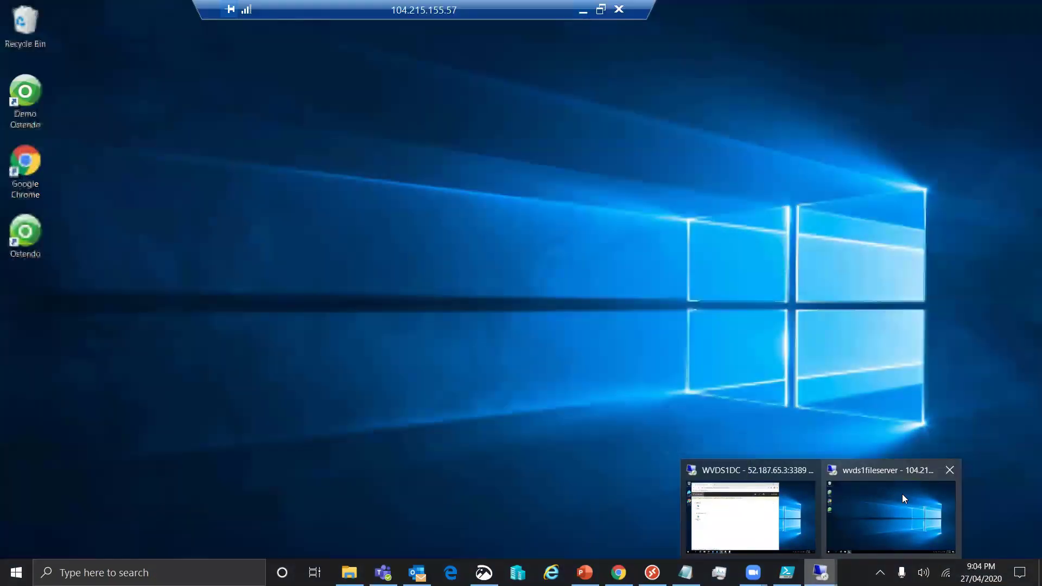
{"action": "left_click", "coordinate": [902, 494]}
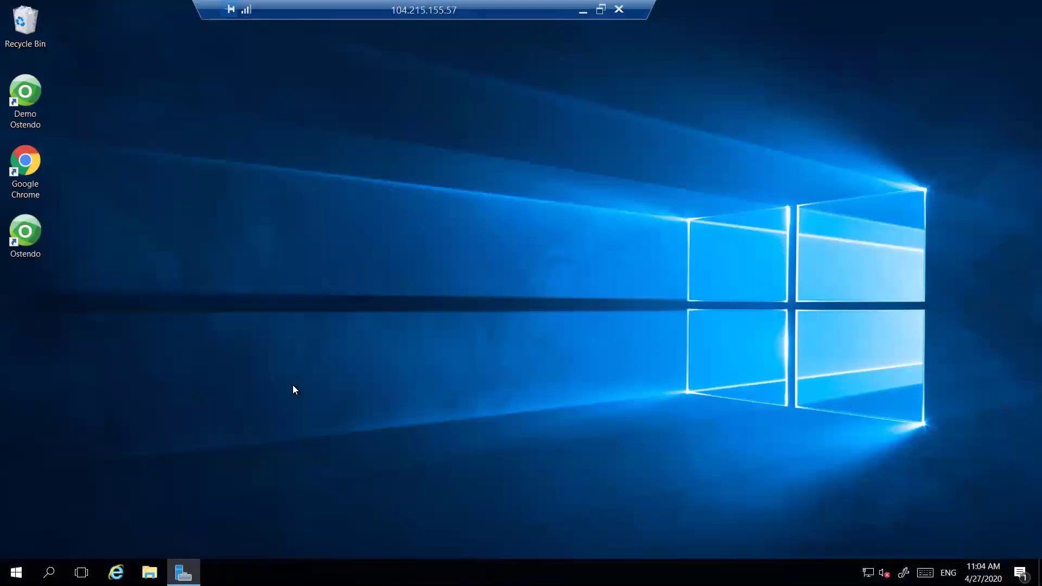
{"action": "right_click", "coordinate": [303, 375]}
{"action": "left_click", "coordinate": [269, 414]}
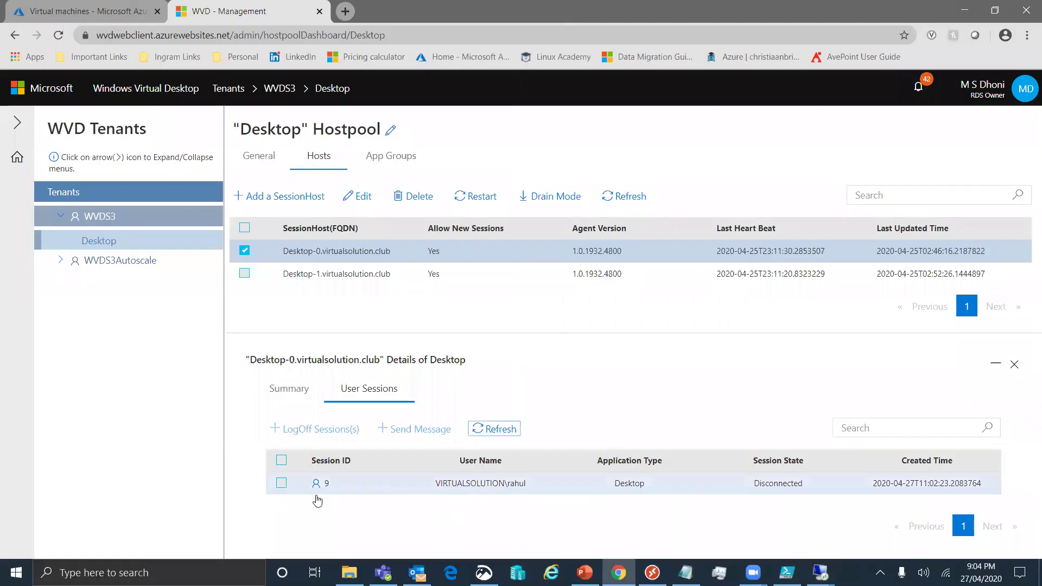
Log off session 9 and confirm Desktop-0 now lists no user sessions
{"action": "left_click", "coordinate": [280, 485]}
{"action": "left_click", "coordinate": [333, 429]}
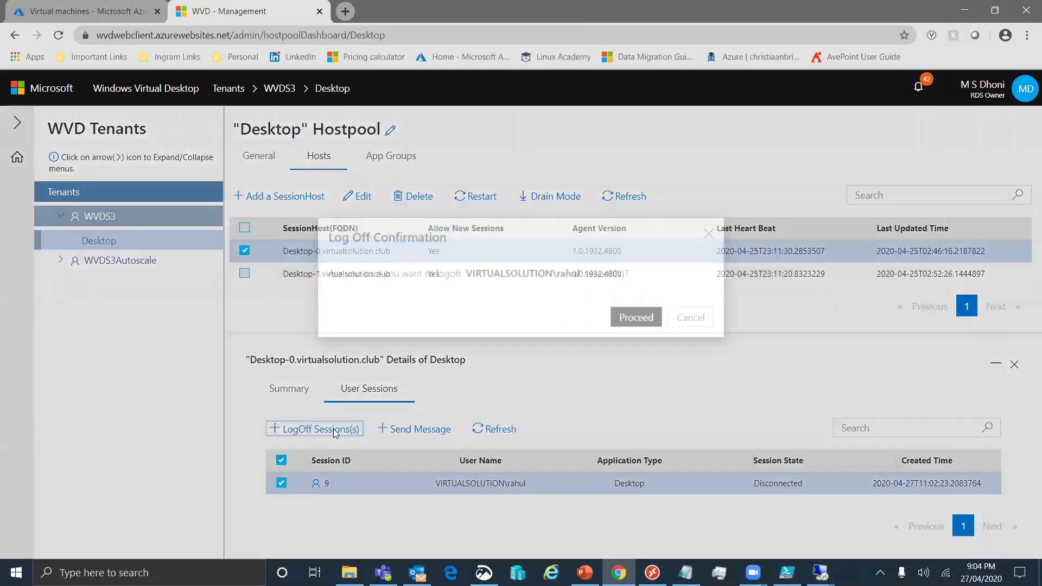
{"action": "left_click", "coordinate": [631, 338]}
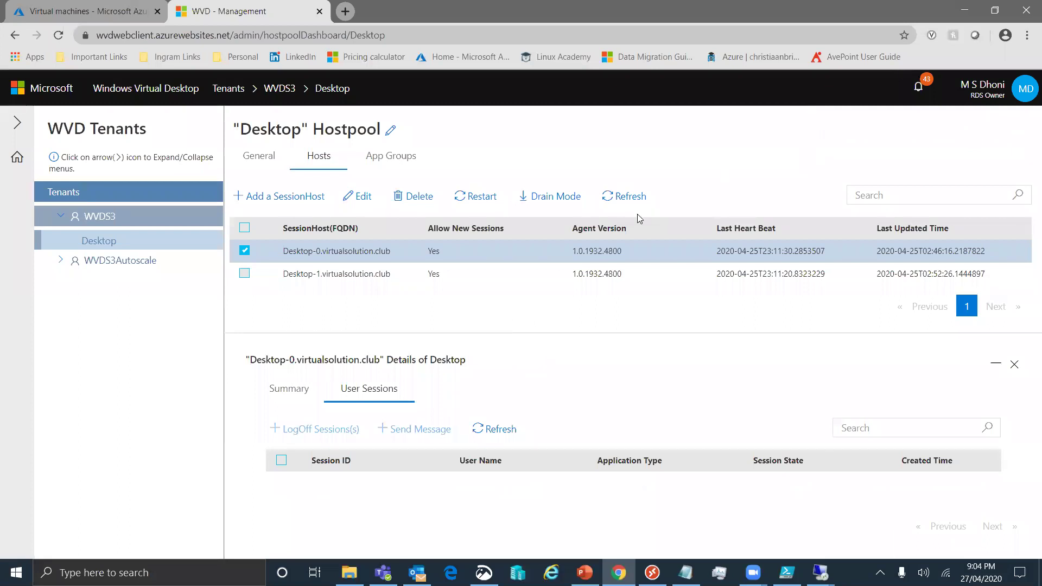
{"action": "left_click", "coordinate": [288, 257]}
{"action": "left_click", "coordinate": [288, 256]}
{"action": "left_click", "coordinate": [374, 390]}
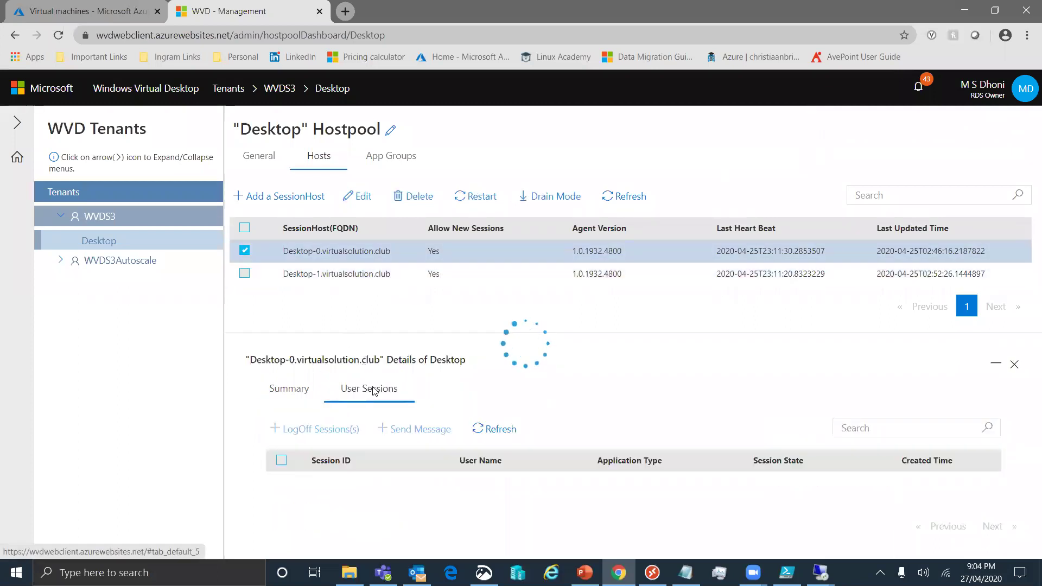
Check Desktop-1's user sessions, then view the Desktop hostpool's General properties
{"action": "left_click", "coordinate": [244, 251]}
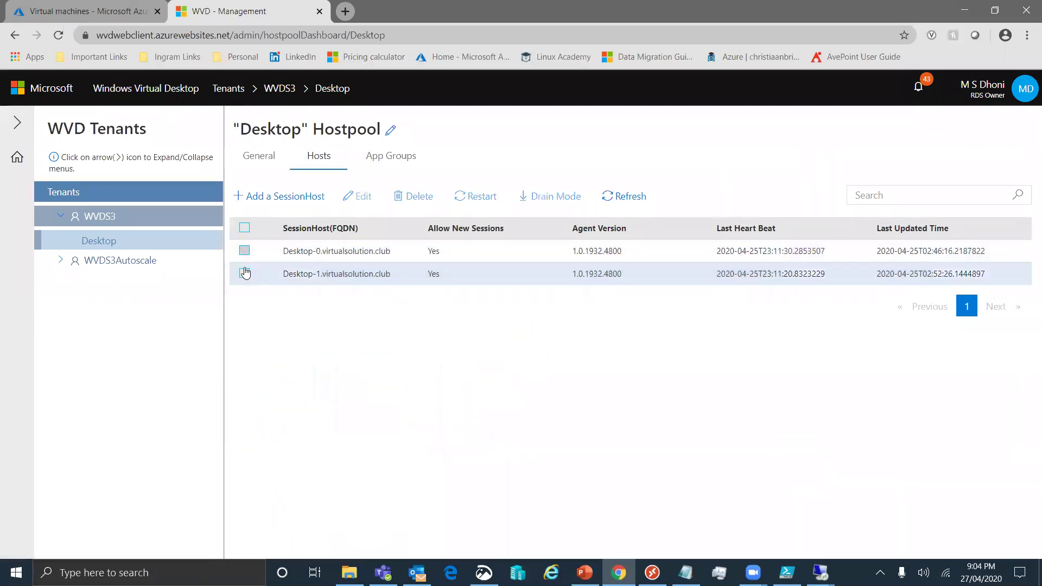
{"action": "left_click", "coordinate": [244, 273]}
{"action": "left_click", "coordinate": [356, 389]}
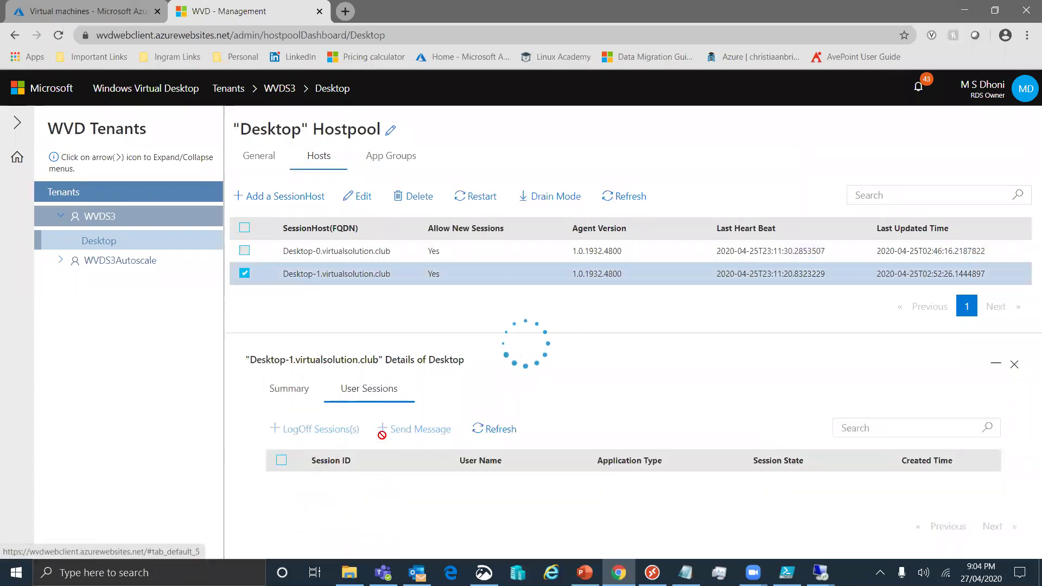
{"action": "left_click", "coordinate": [244, 273]}
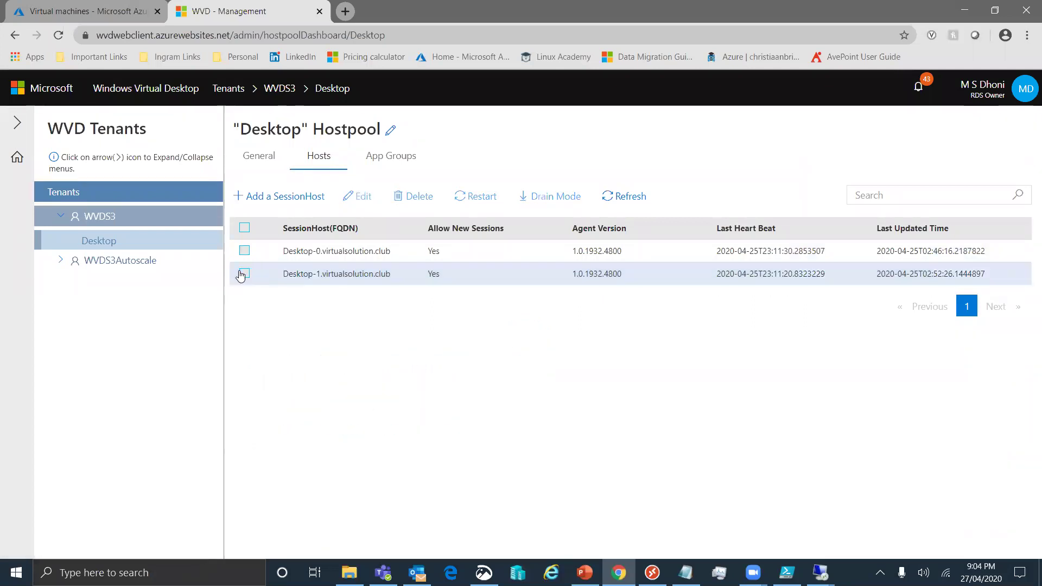
{"action": "left_click", "coordinate": [266, 154]}
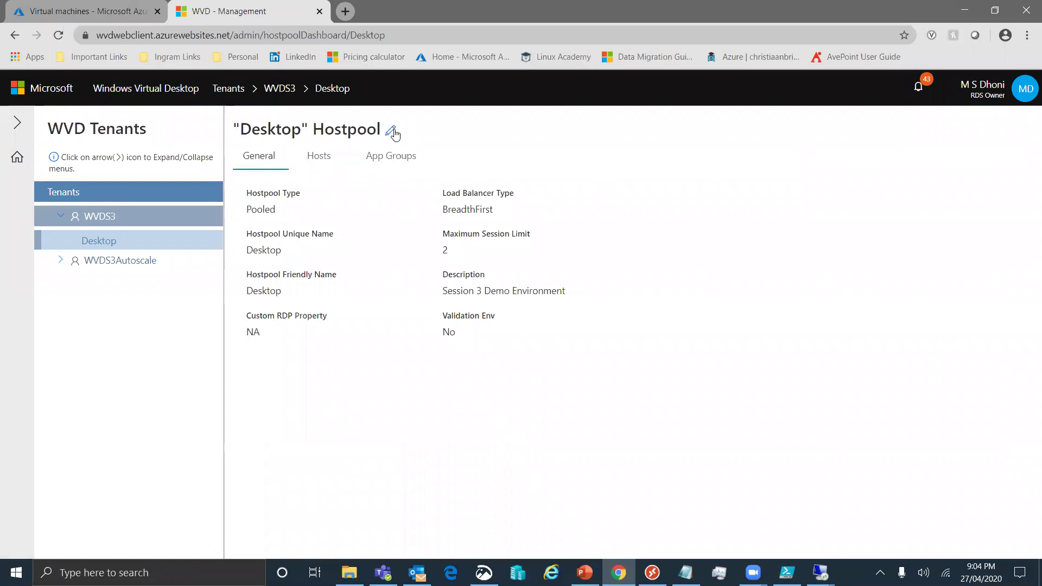
Change the hostpool to DepthFirst load balancing with a max session limit of 3
{"action": "left_click", "coordinate": [393, 130]}
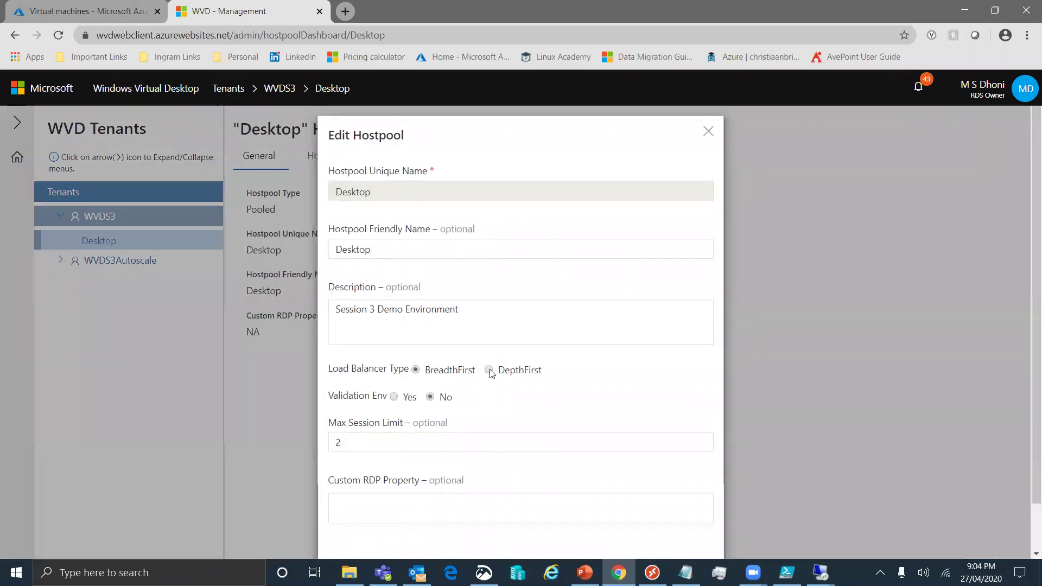
{"action": "left_click", "coordinate": [374, 438]}
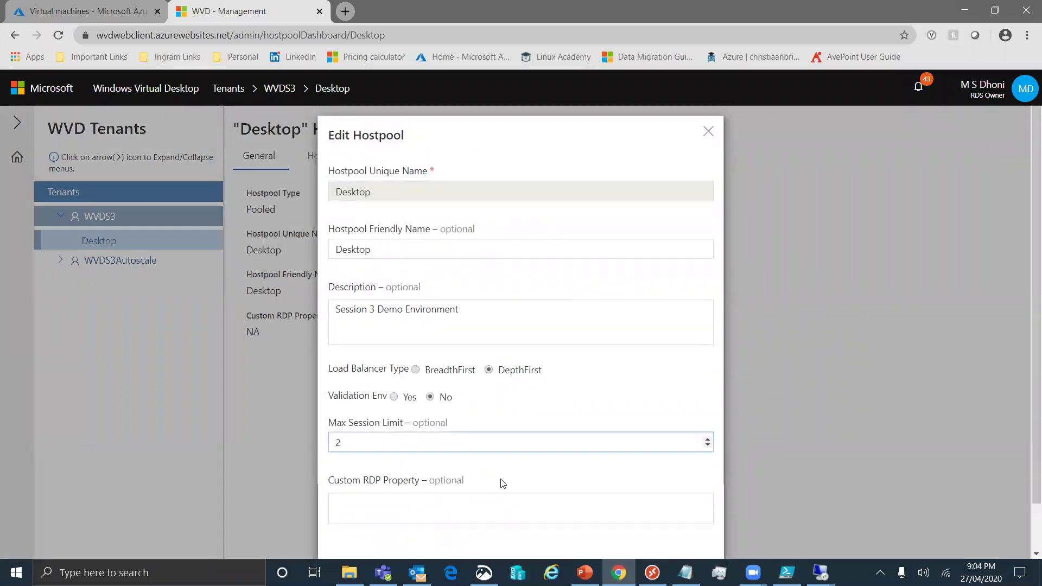
{"action": "scroll", "coordinate": [504, 483], "scroll_direction": "down", "scroll_amount": 1}
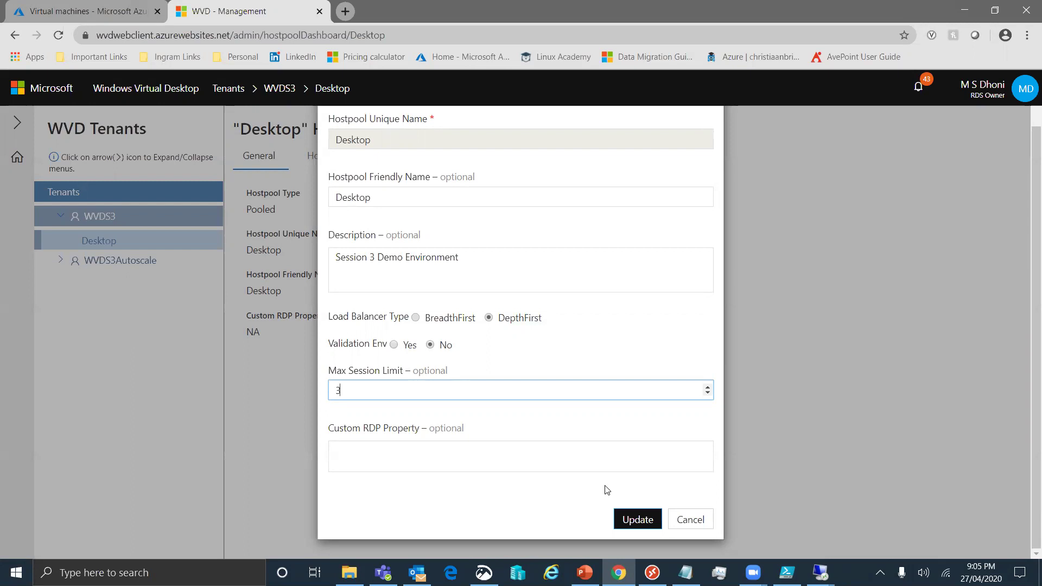
{"action": "left_click", "coordinate": [623, 520]}
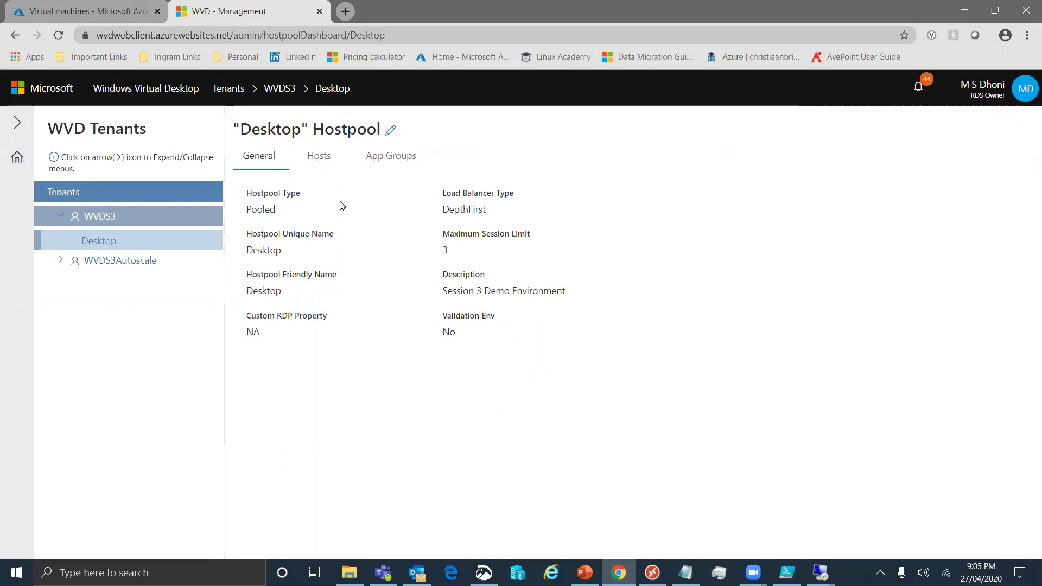
Check the user sessions on Desktop-0 and Desktop-1, confirming Desktop-1 has none
{"action": "left_click", "coordinate": [320, 161]}
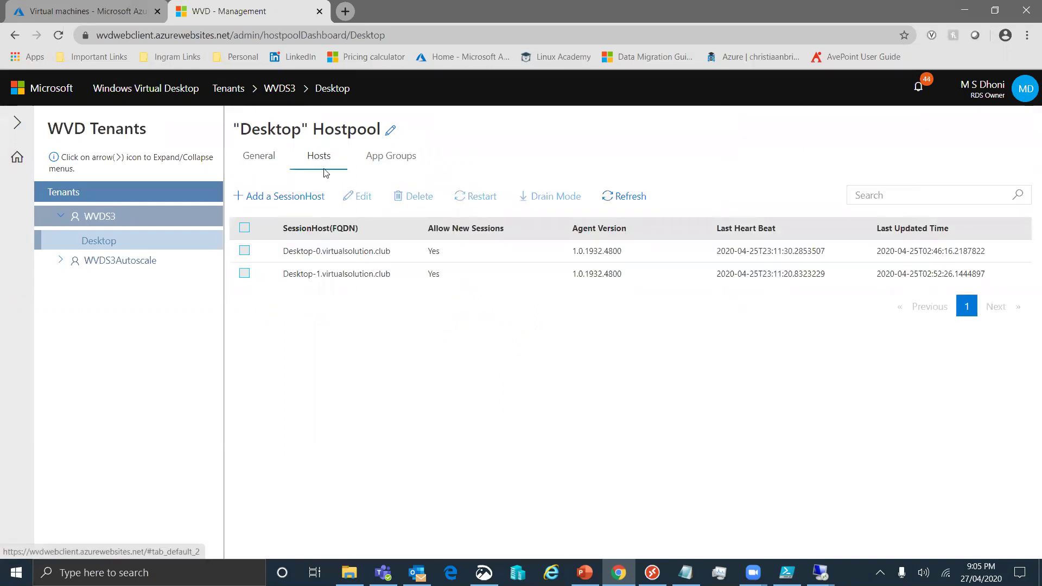
{"action": "left_click", "coordinate": [247, 257]}
{"action": "left_click", "coordinate": [372, 387]}
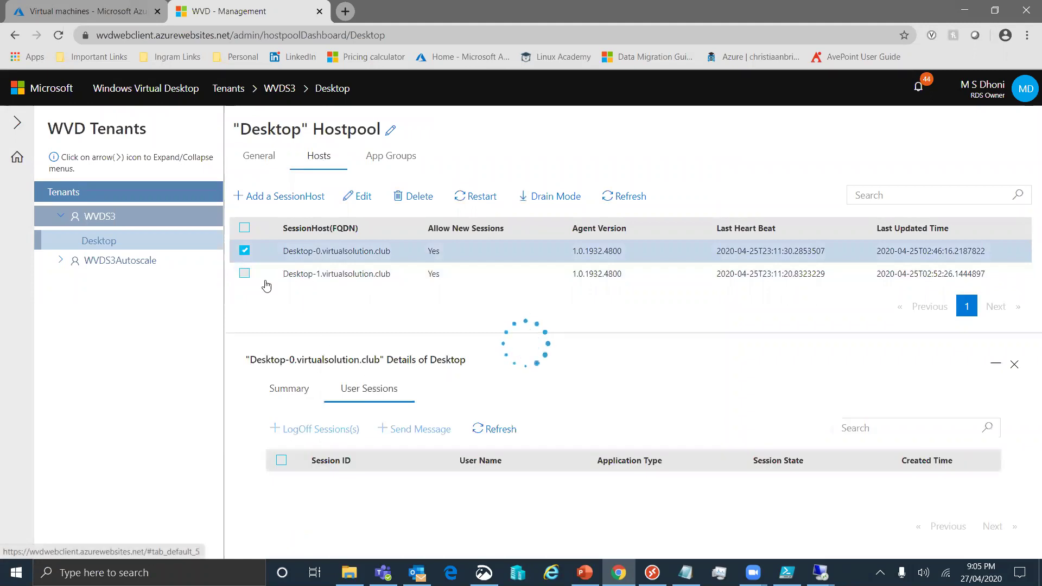
{"action": "left_click", "coordinate": [244, 273]}
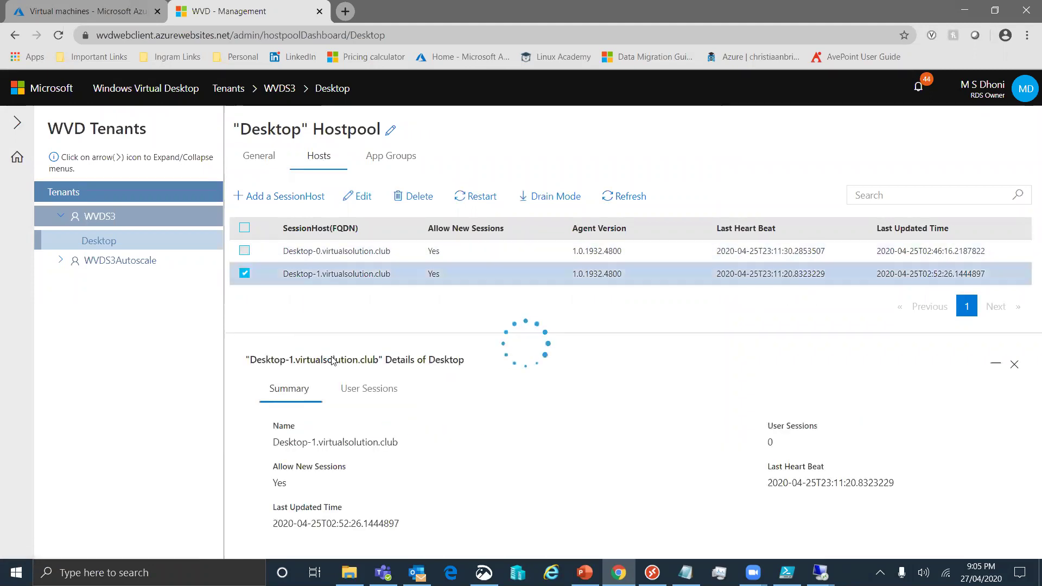
{"action": "left_click", "coordinate": [369, 388]}
{"action": "left_click", "coordinate": [477, 429]}
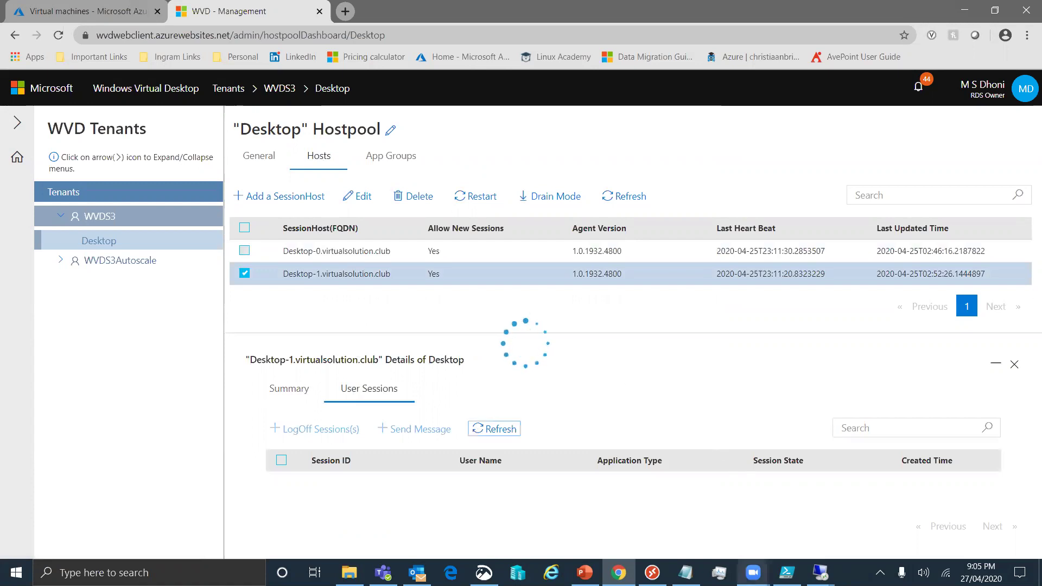
{"action": "left_click", "coordinate": [652, 573]}
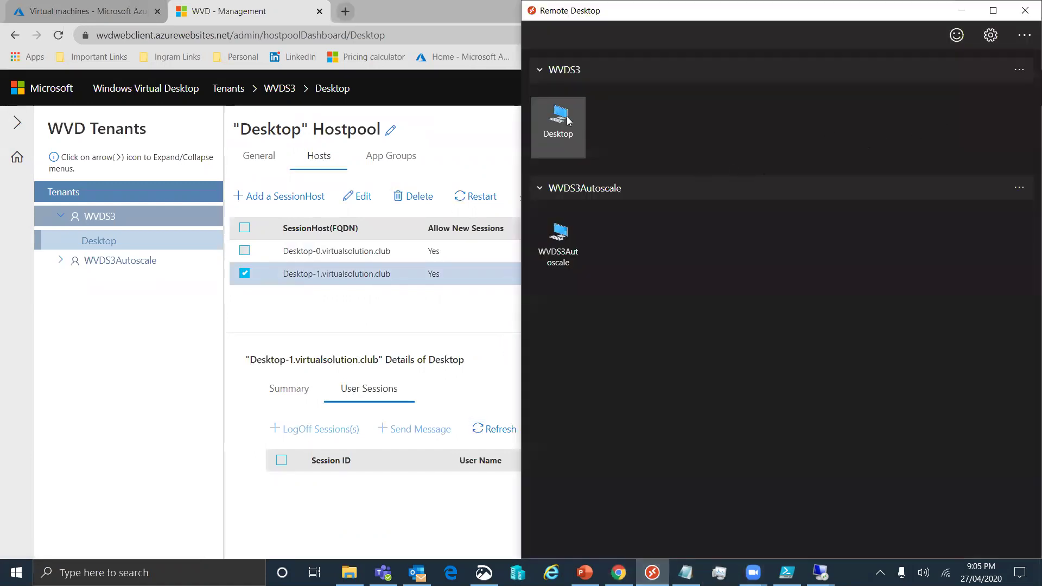
Connect to Desktop from the Remote Desktop client with the password, then refresh the session list
{"action": "double_click", "coordinate": [567, 117]}
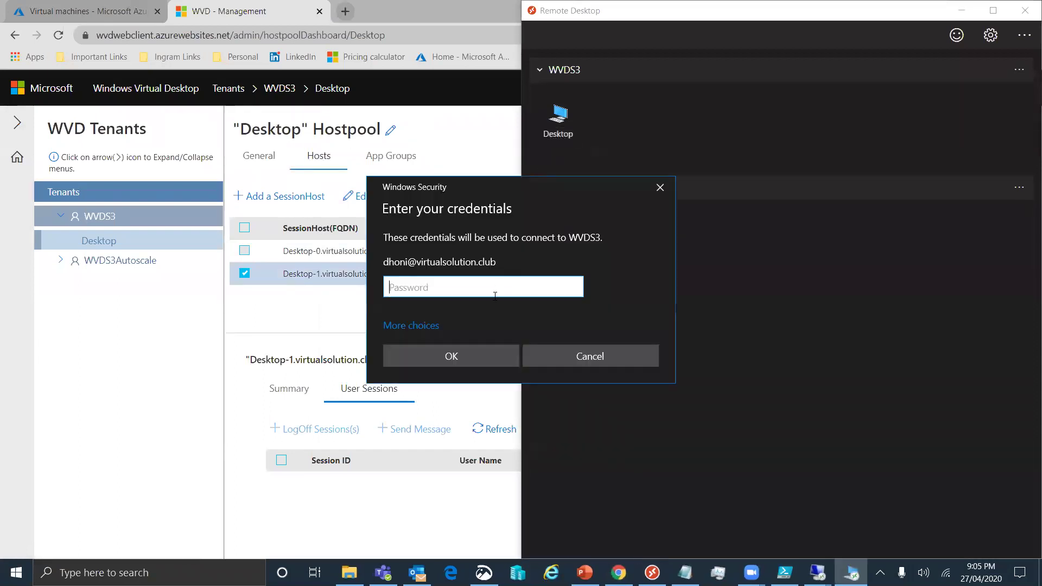
{"action": "type", "text": "••••••••••••"}
{"action": "key", "text": "Return"}
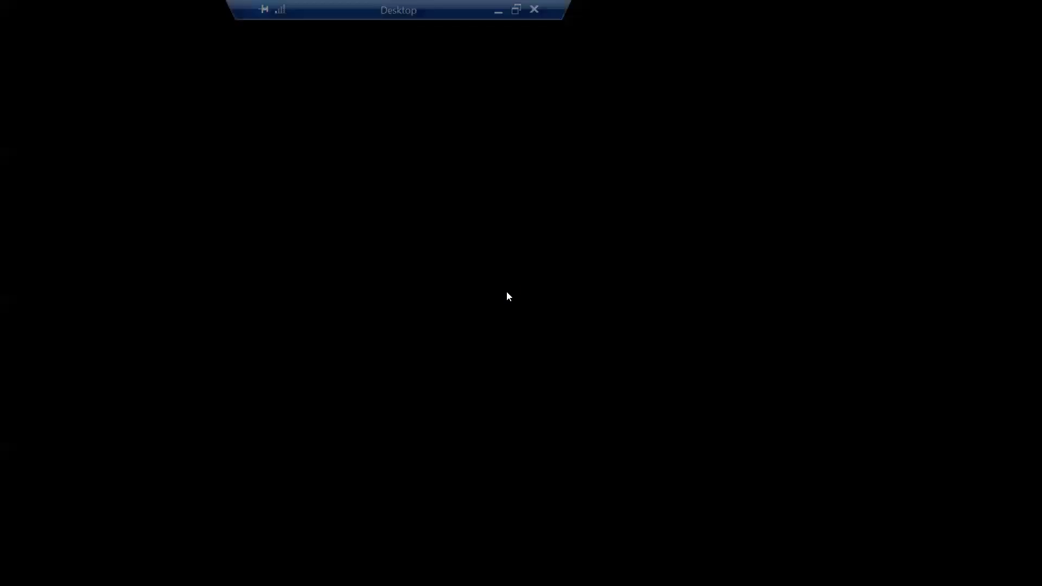
{"action": "left_click", "coordinate": [498, 10]}
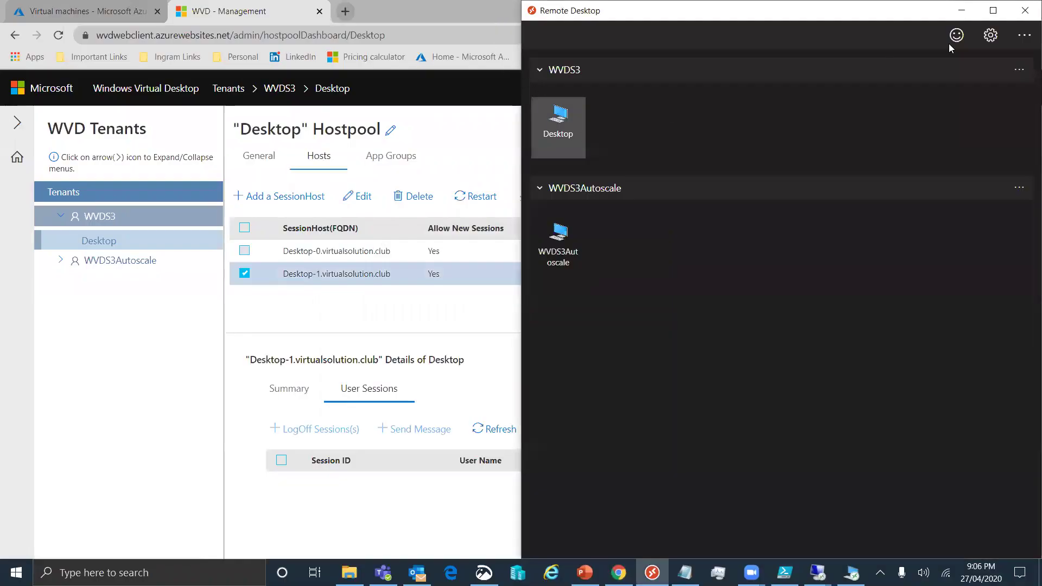
{"action": "left_click", "coordinate": [961, 11]}
{"action": "left_click", "coordinate": [492, 430]}
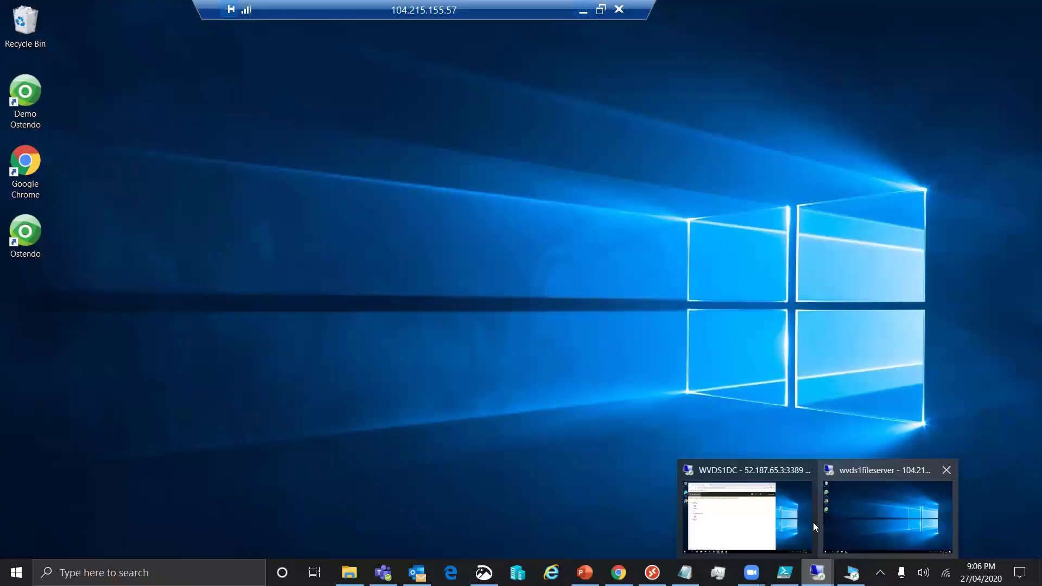
On the other remote machine, sign the second user into the web client and launch Desktop
{"action": "left_click", "coordinate": [787, 518]}
{"action": "left_click", "coordinate": [417, 268]}
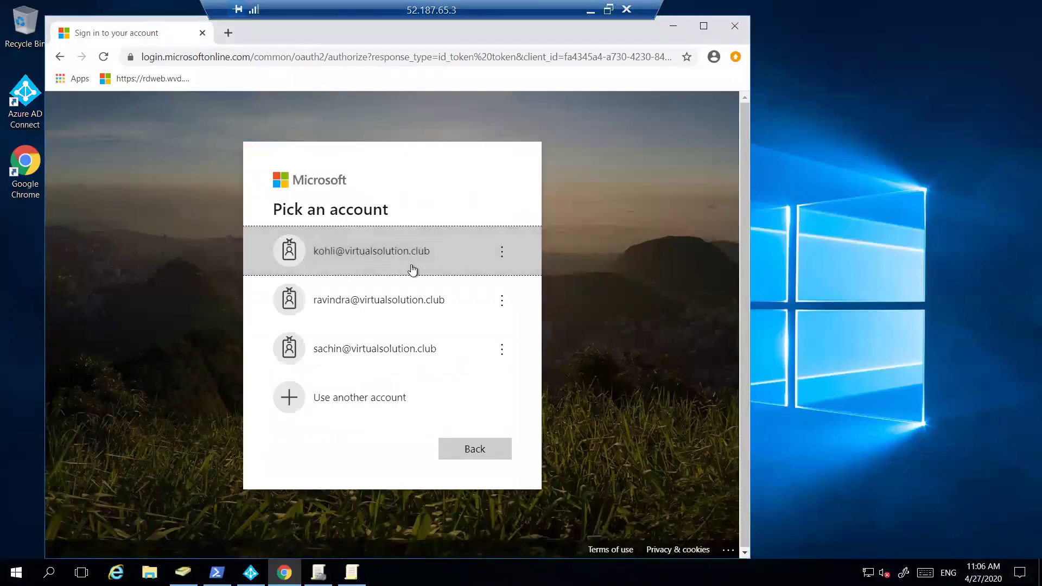
{"action": "type", "text": "••••••••••••"}
{"action": "key", "text": "Return"}
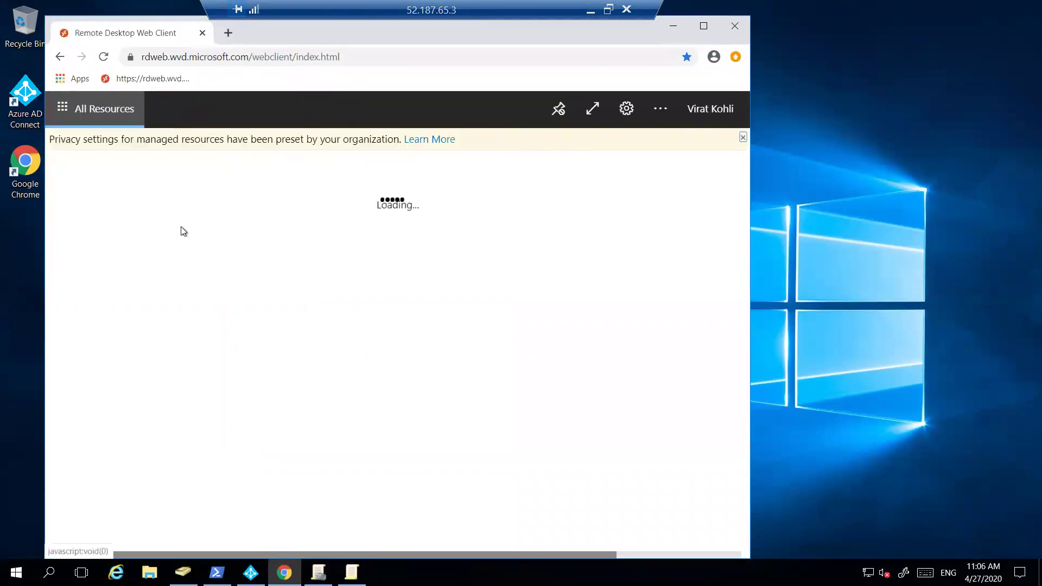
{"action": "left_click", "coordinate": [99, 219]}
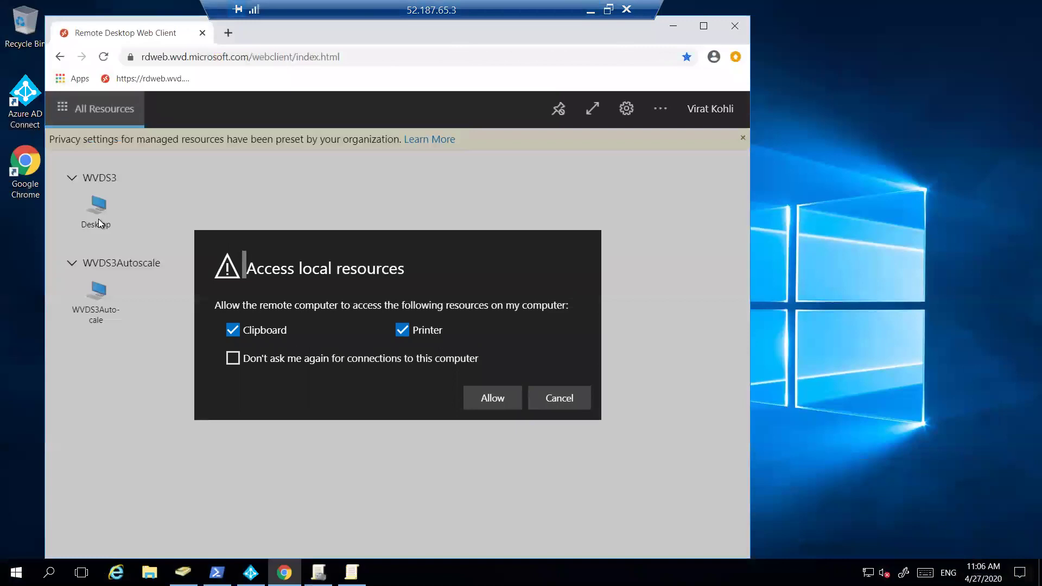
{"action": "left_click", "coordinate": [492, 398]}
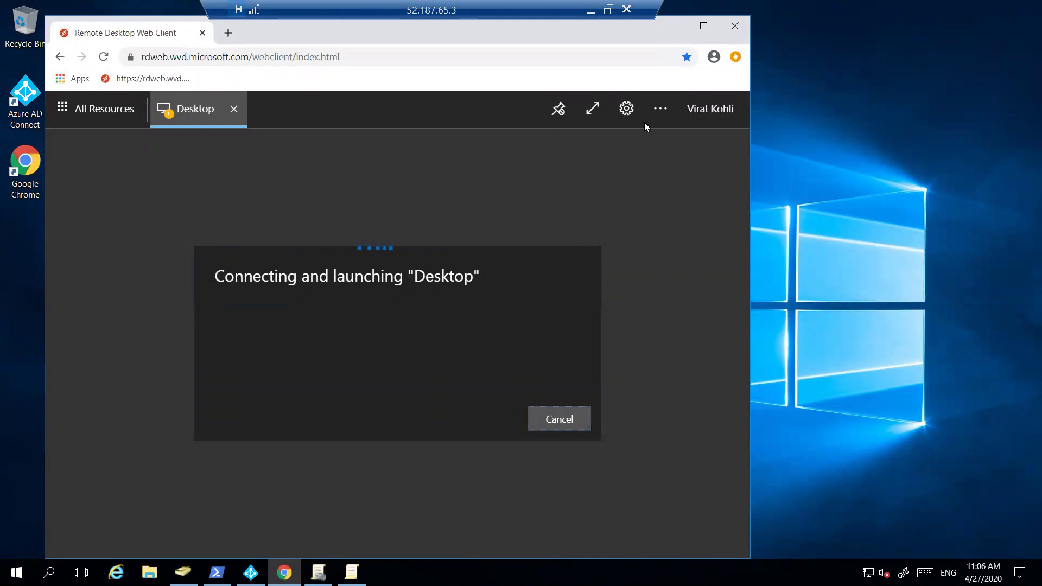
{"action": "left_click", "coordinate": [596, 19]}
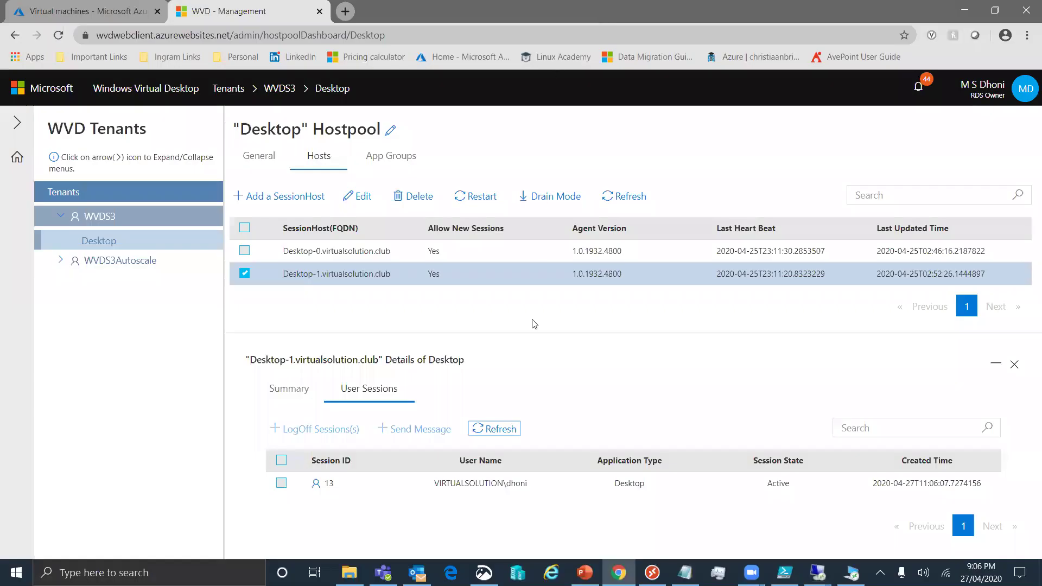
Enter the second user's e-mail and password to complete the Desktop connection
{"action": "mouse_move", "coordinate": [817, 573]}
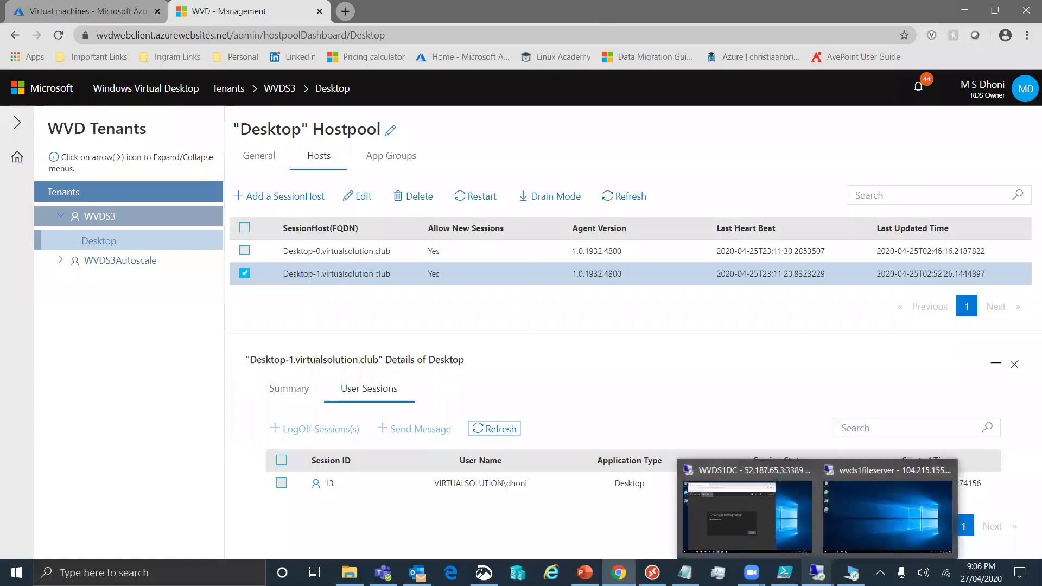
{"action": "left_click", "coordinate": [754, 530]}
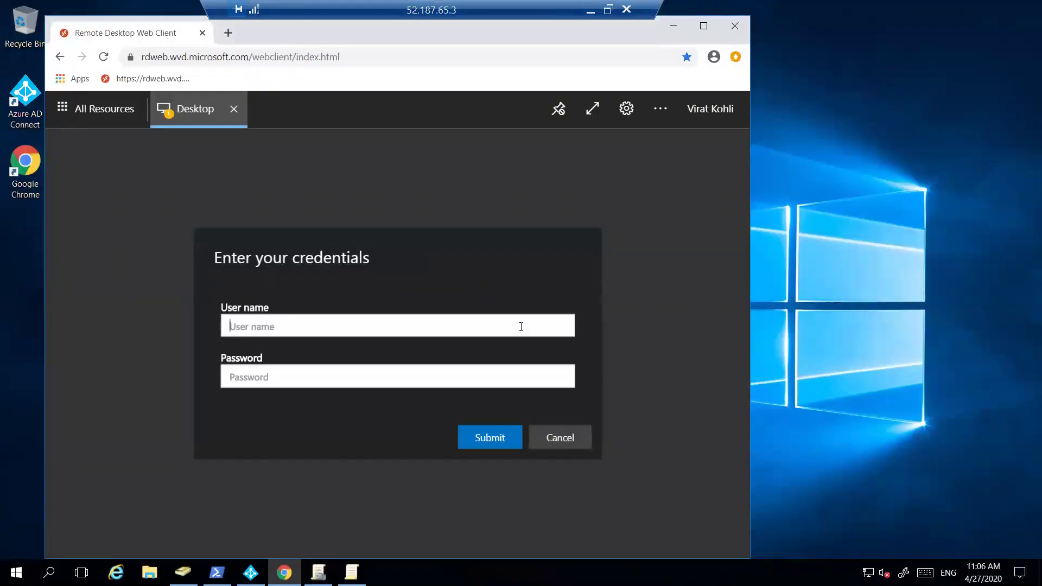
{"action": "key", "text": "Tab"}
{"action": "type", "text": "•••"}
{"action": "key", "text": "BackSpace"}
{"action": "key", "text": "BackSpace"}
{"action": "type", "text": "••••••••••••"}
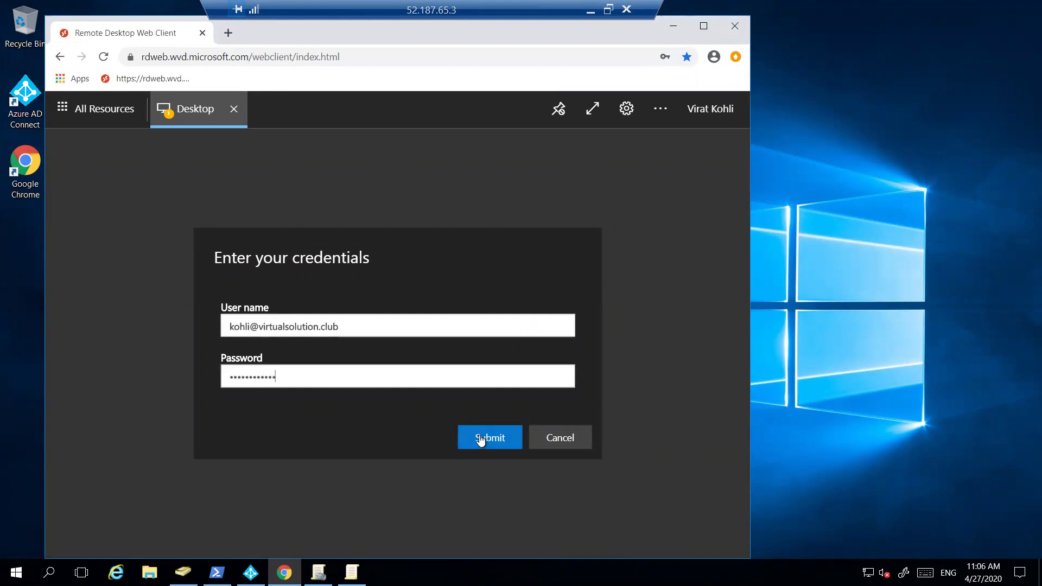
{"action": "left_click", "coordinate": [481, 439]}
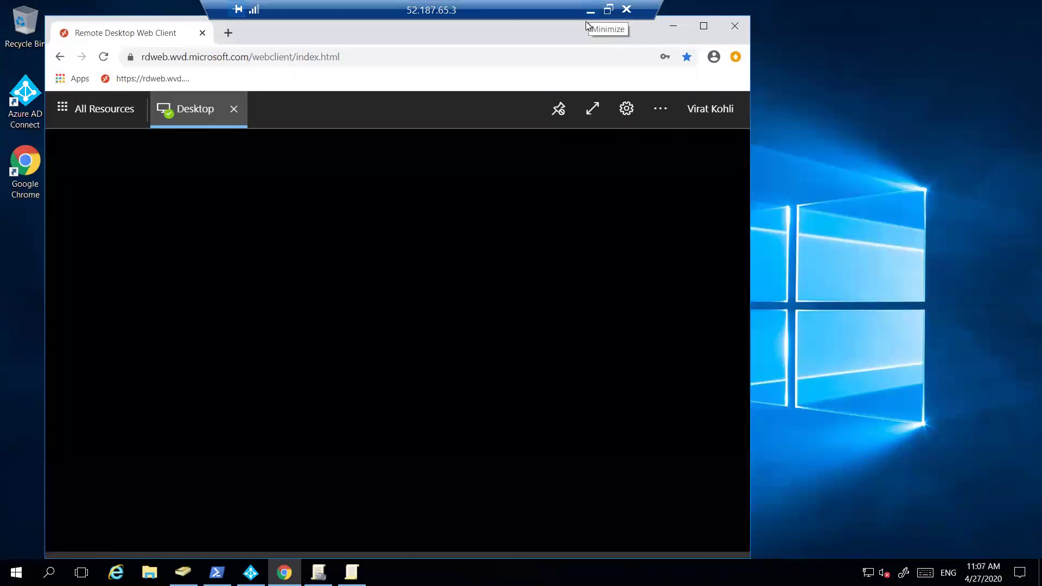
{"action": "left_click", "coordinate": [586, 22]}
Recheck Desktop-0 (no sessions) and Desktop-1 session lists, then bring the 104.215.155.57 session forward
{"action": "left_click", "coordinate": [478, 429]}
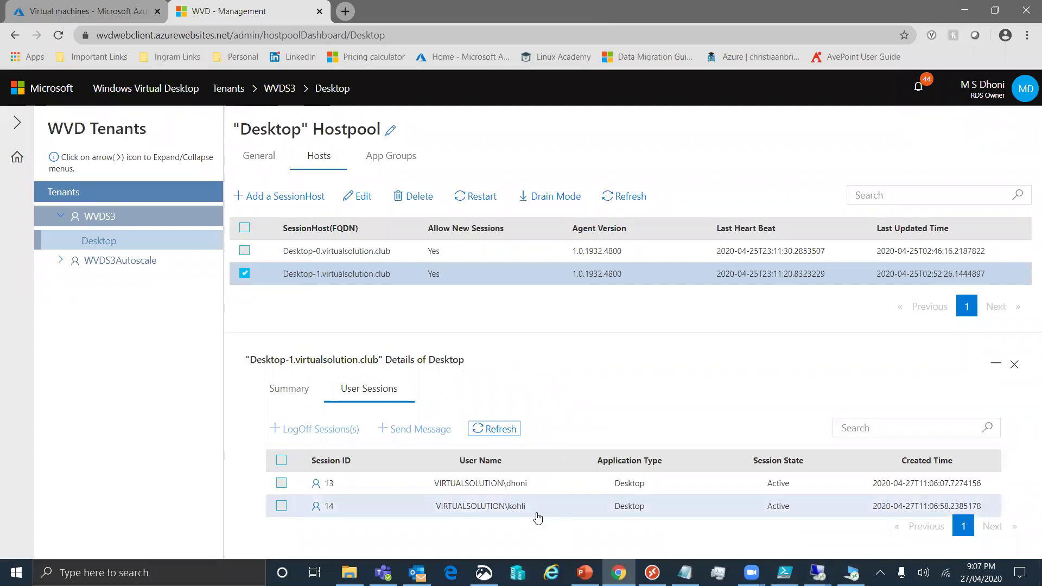
{"action": "left_click", "coordinate": [245, 272]}
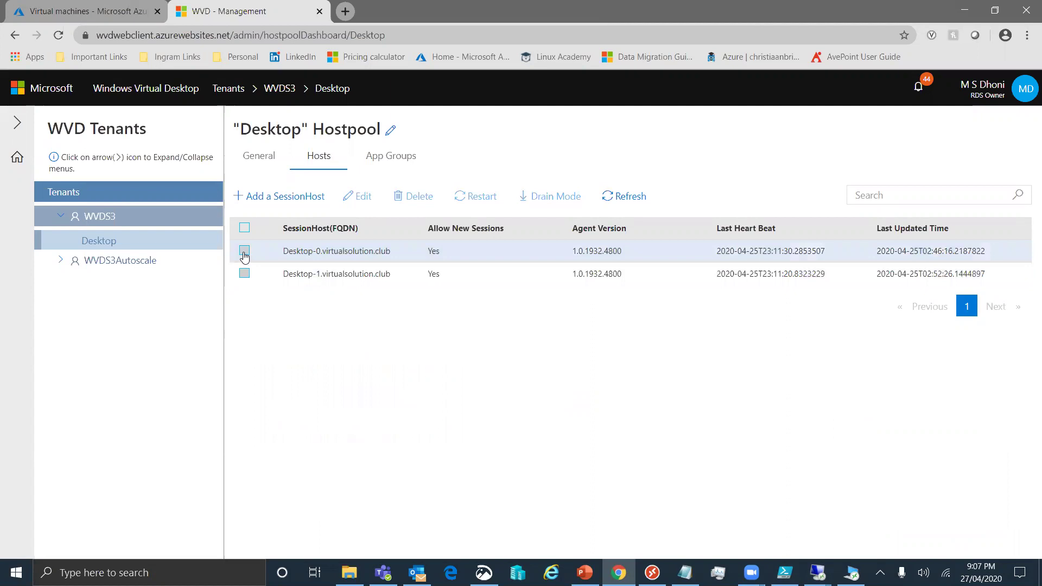
{"action": "left_click", "coordinate": [244, 251]}
{"action": "left_click", "coordinate": [392, 391]}
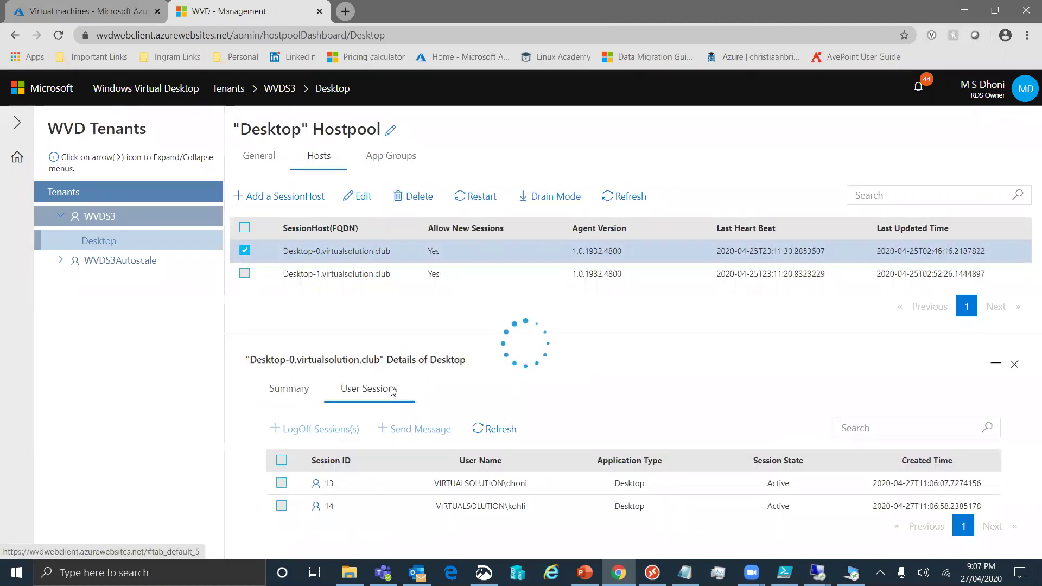
{"action": "left_click", "coordinate": [514, 428]}
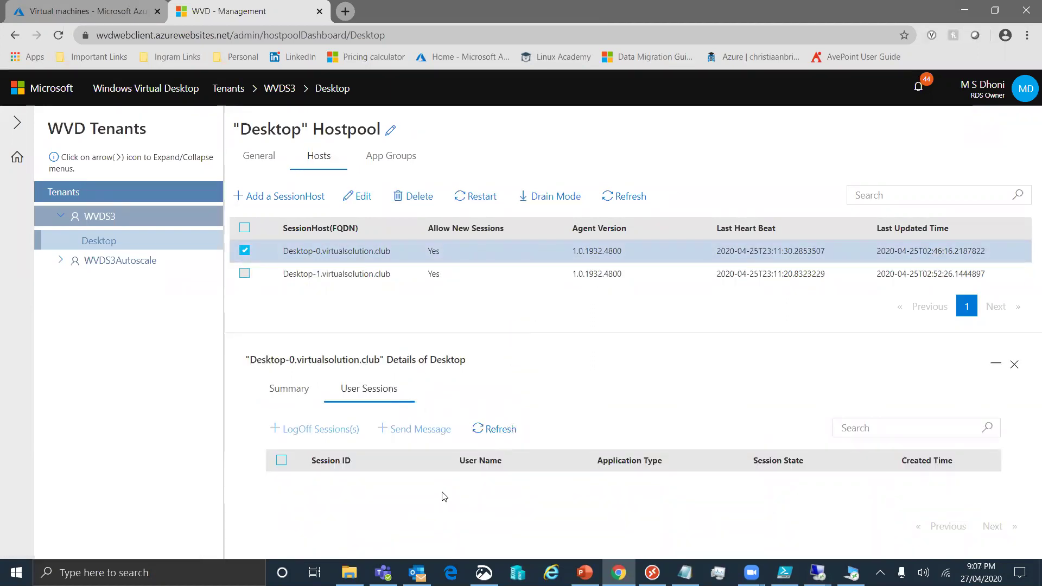
{"action": "left_click", "coordinate": [245, 251]}
{"action": "left_click", "coordinate": [244, 273]}
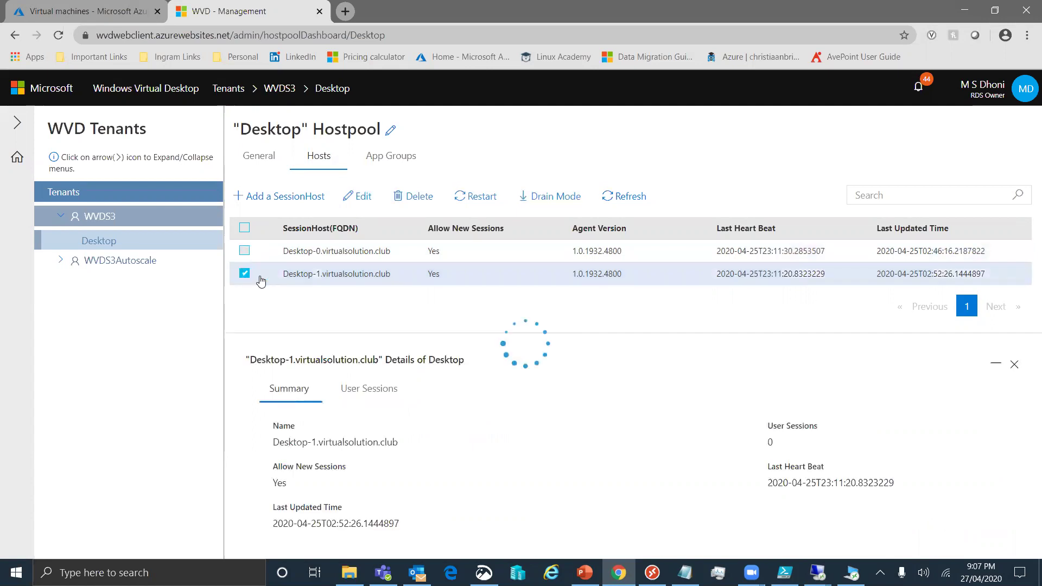
{"action": "left_click", "coordinate": [370, 389]}
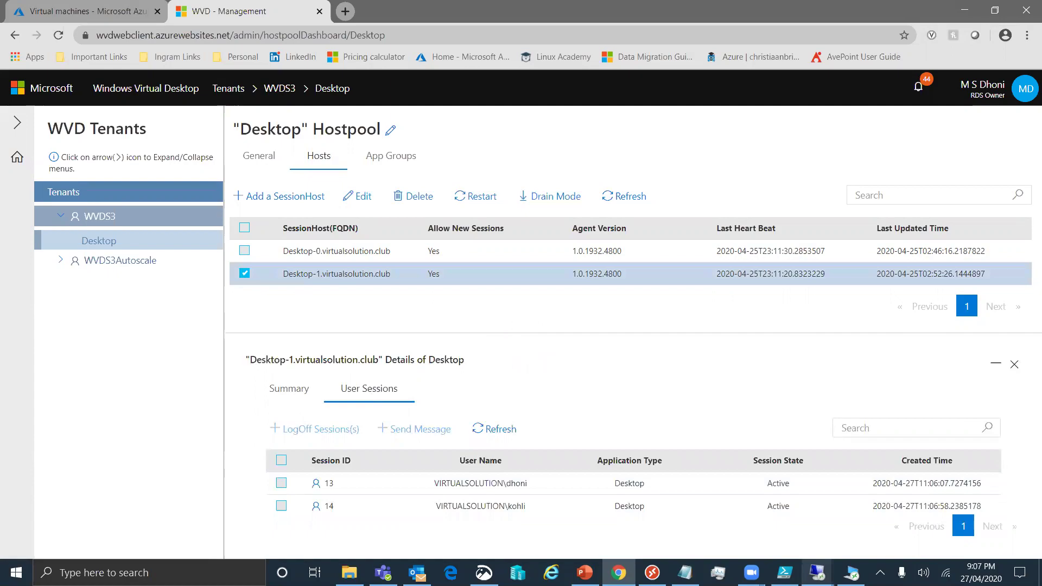
{"action": "left_click", "coordinate": [860, 509]}
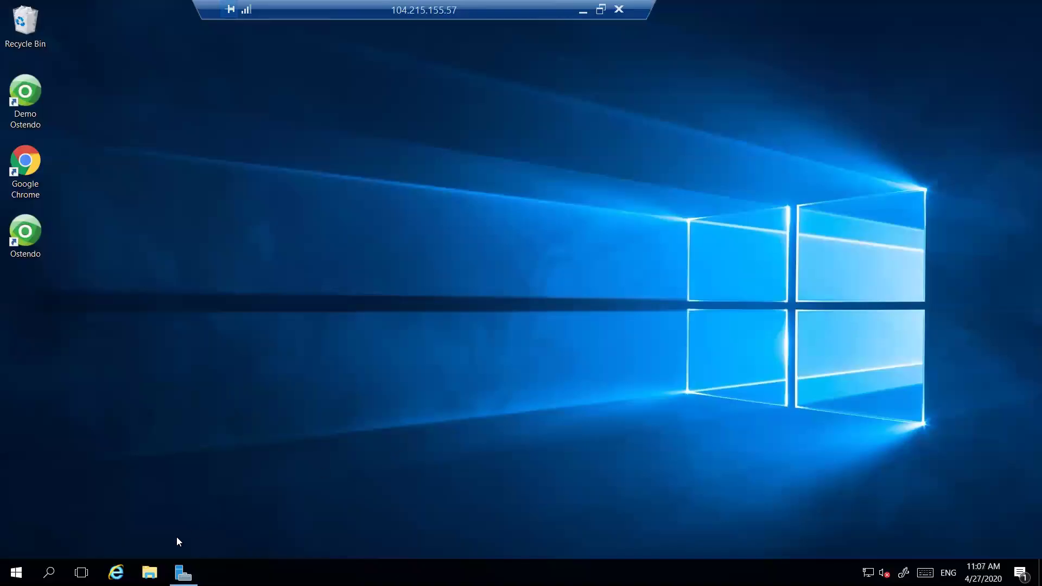
Open Internet Explorer and load rdweb.wvd.microsoft.com/webclient in a maximized window
{"action": "left_click", "coordinate": [116, 573]}
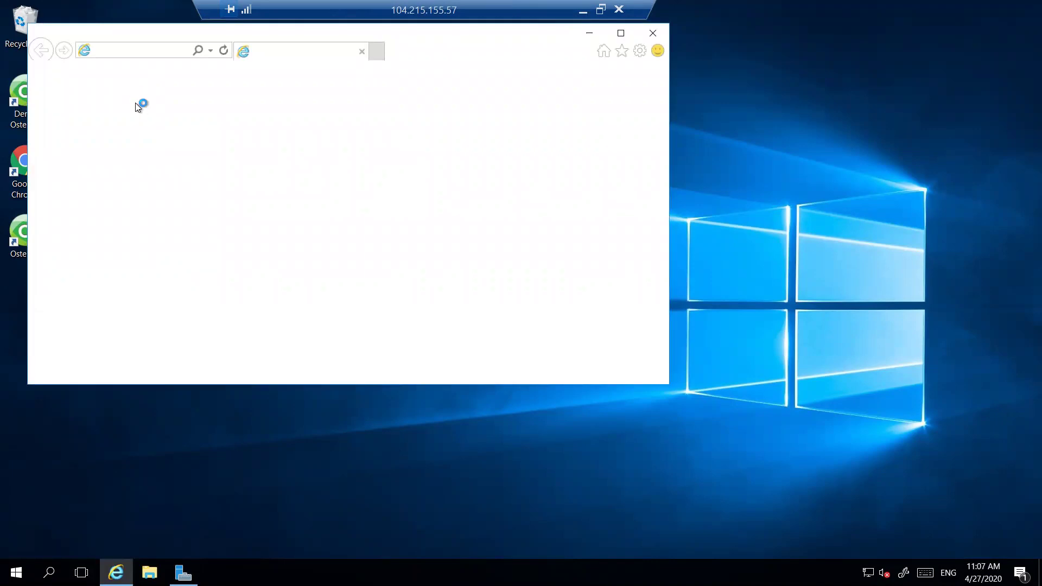
{"action": "left_click", "coordinate": [163, 48]}
{"action": "type", "text": "rdweb.wvd.microsoft.com/"}
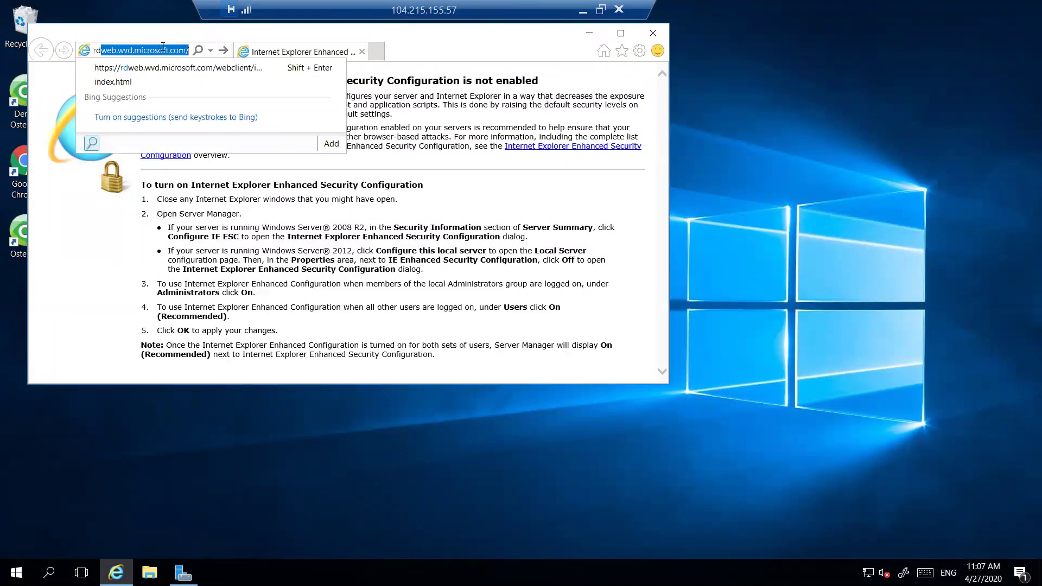
{"action": "key", "text": "Return"}
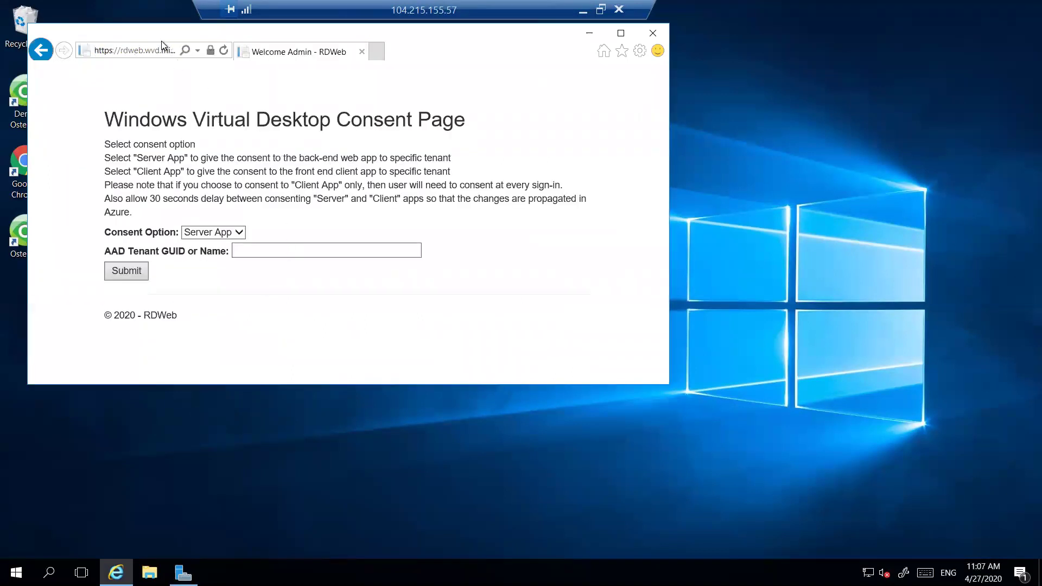
{"action": "left_click", "coordinate": [160, 50]}
{"action": "left_click", "coordinate": [621, 33]}
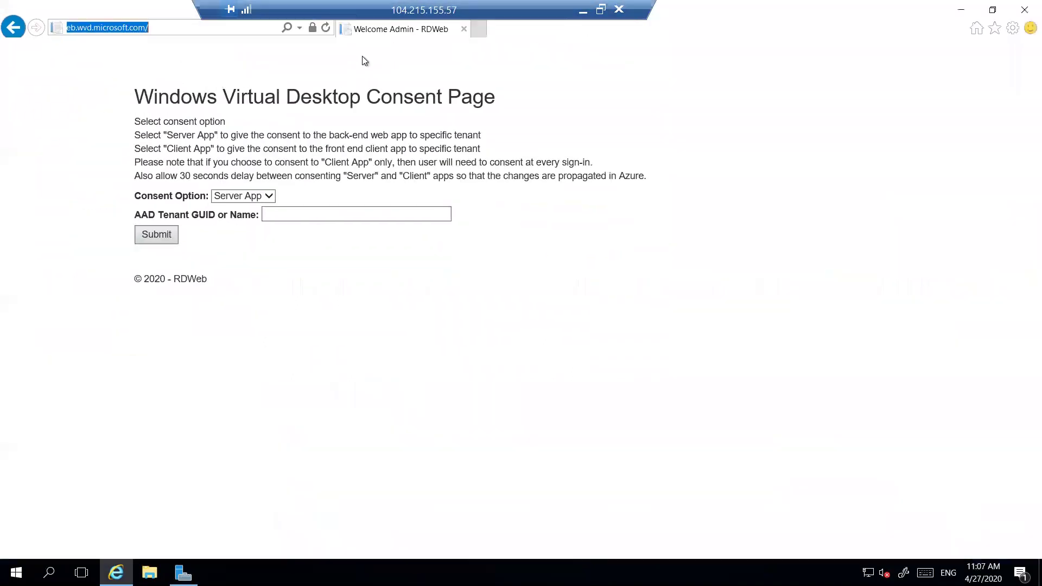
{"action": "left_click", "coordinate": [242, 31]}
{"action": "type", "text": "we"}
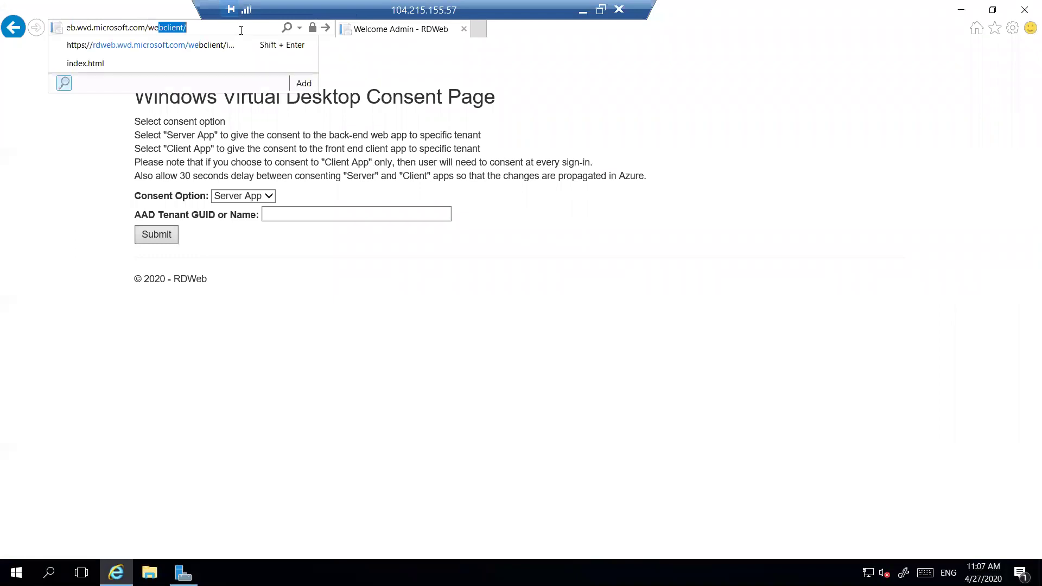
{"action": "type", "text": "b"}
{"action": "key", "text": "Return"}
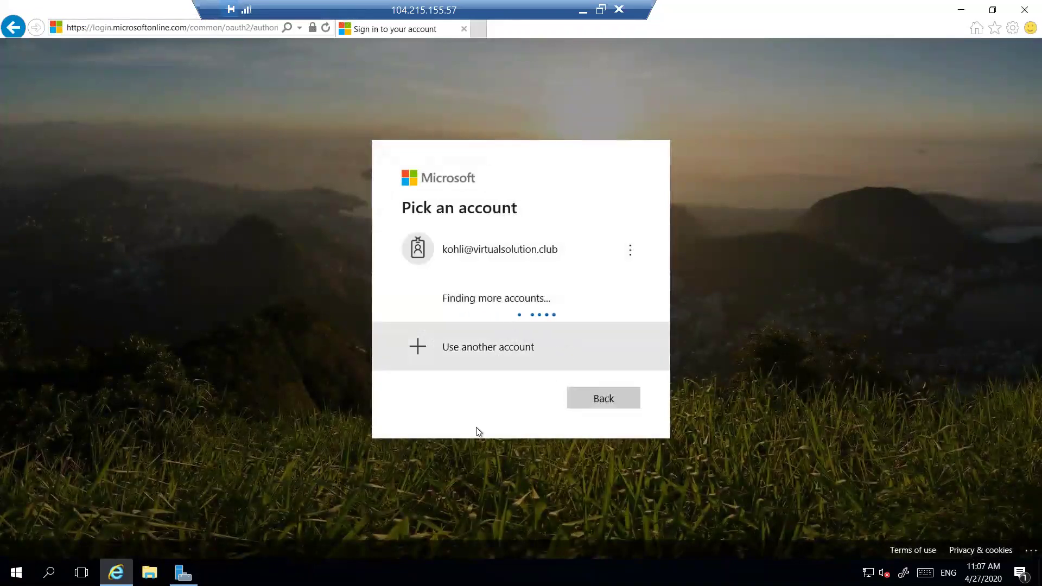
Sign in with another user's e-mail and password, declining to save the password
{"action": "left_click", "coordinate": [500, 337]}
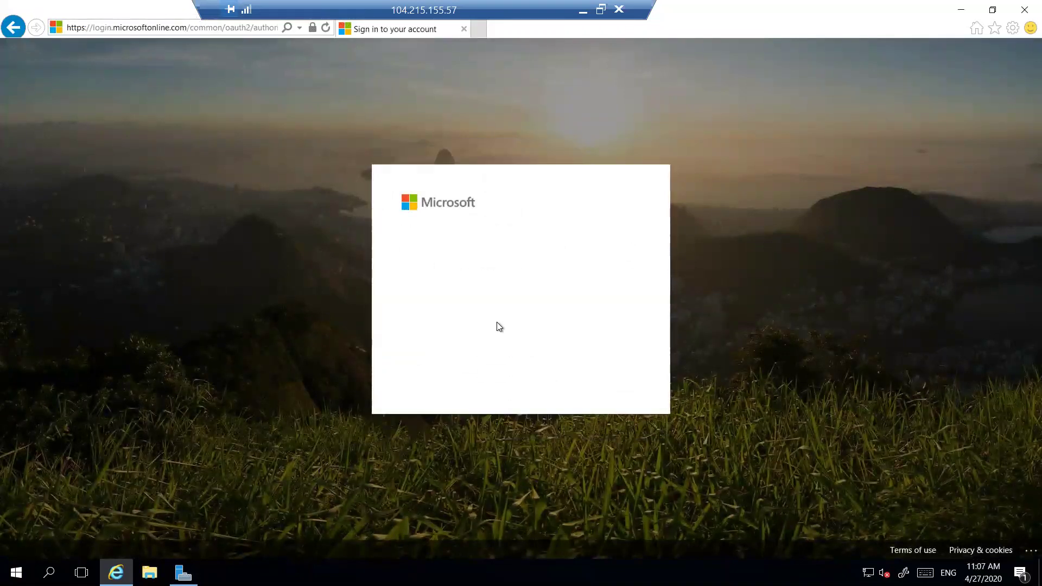
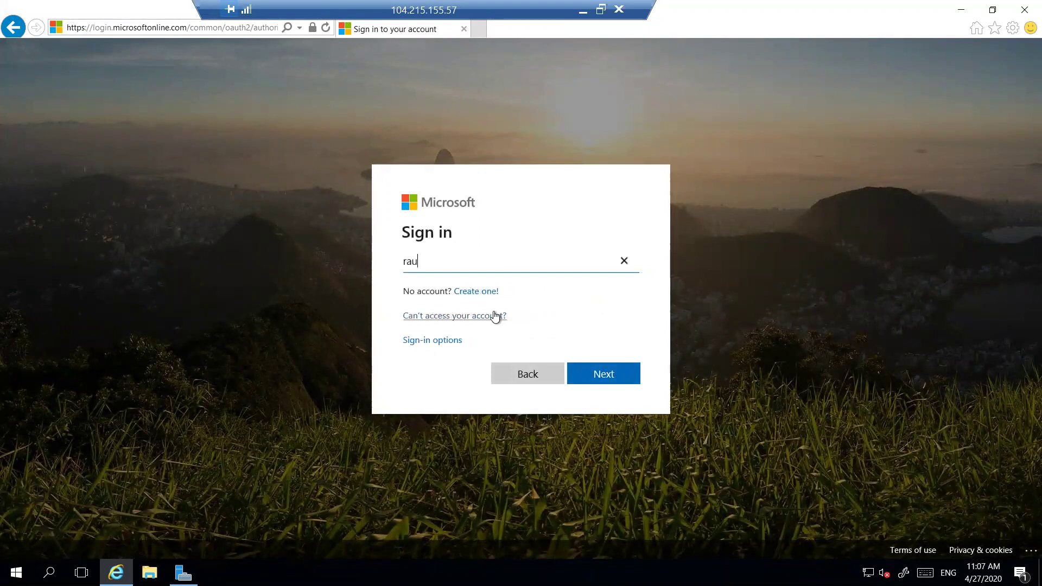
{"action": "key", "text": "Tab"}
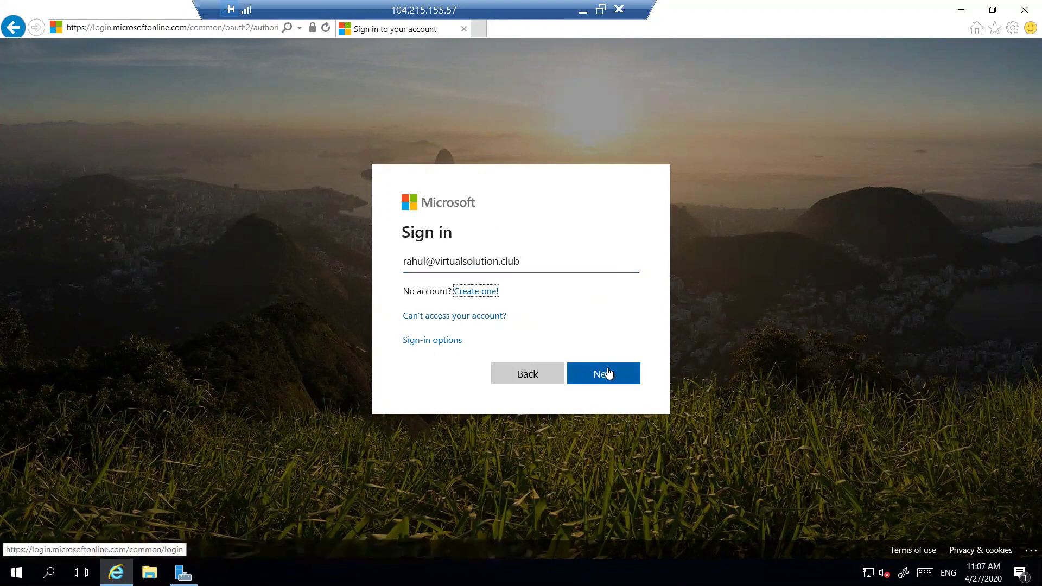
{"action": "left_click", "coordinate": [608, 374]}
{"action": "type", "text": "••••••••••••"}
{"action": "key", "text": "Return"}
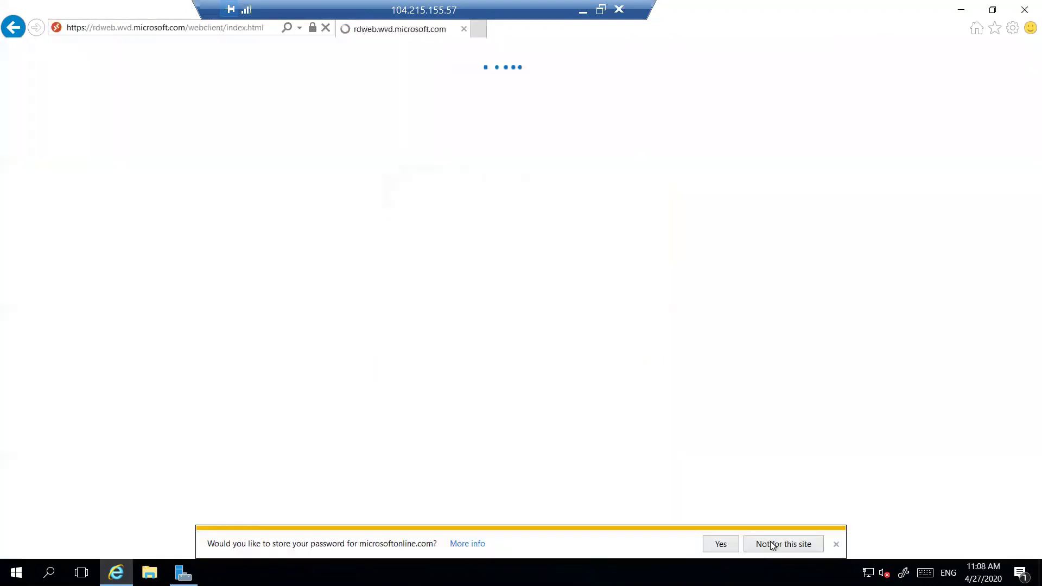
{"action": "left_click", "coordinate": [800, 545]}
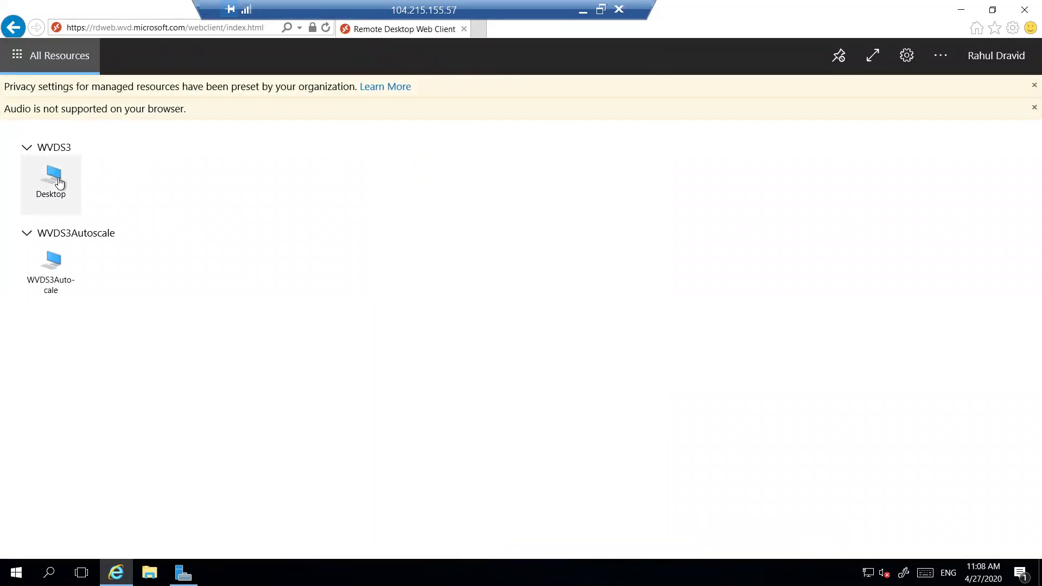
Launch the Desktop resource, allow access, and submit the user's credentials without saving the password
{"action": "left_click", "coordinate": [60, 183]}
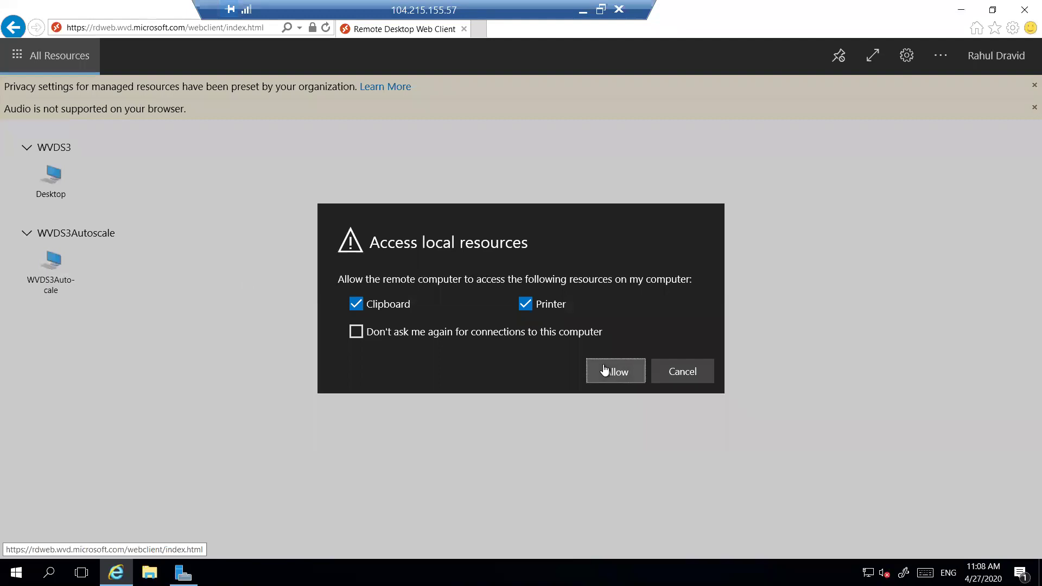
{"action": "left_click", "coordinate": [605, 370]}
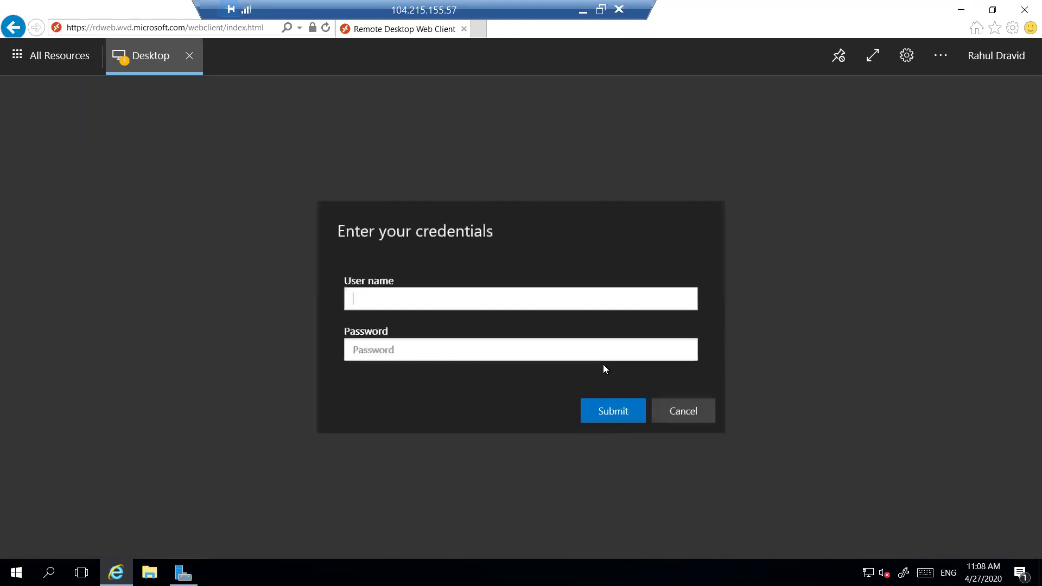
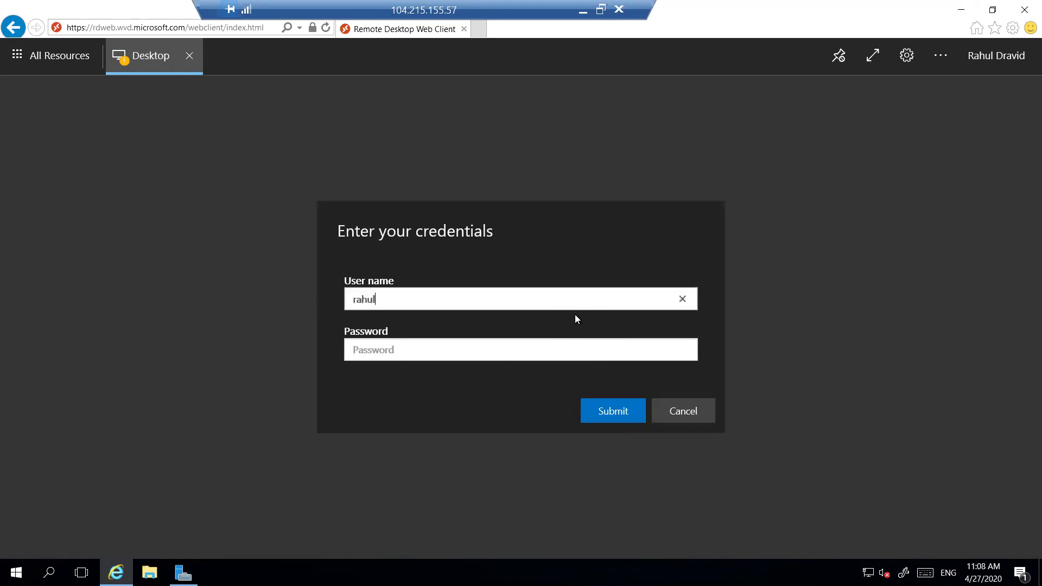
{"action": "key", "text": "Tab"}
{"action": "type", "text": "••••••••••••"}
{"action": "key", "text": "Return"}
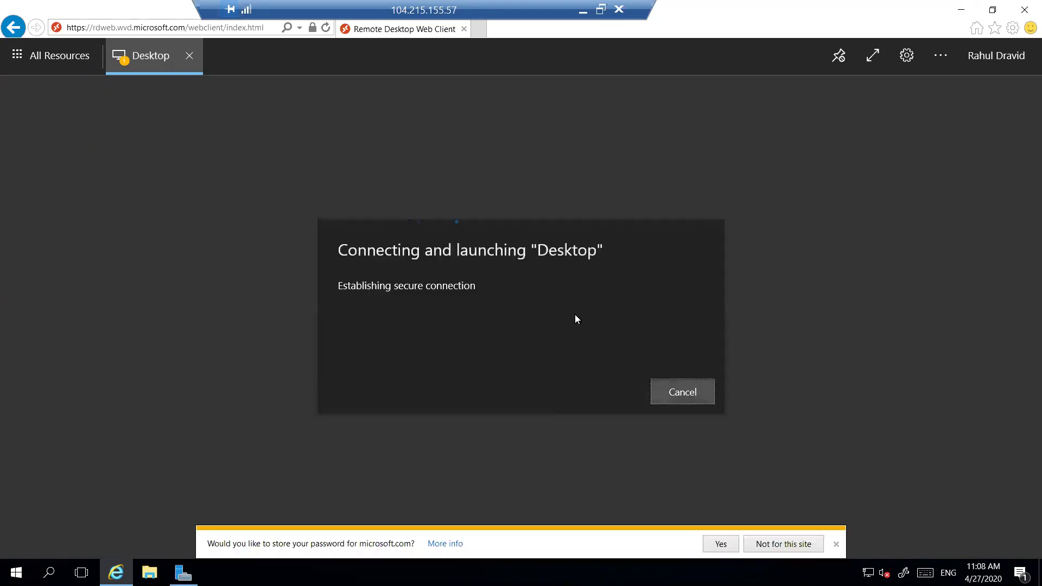
{"action": "left_click", "coordinate": [784, 543]}
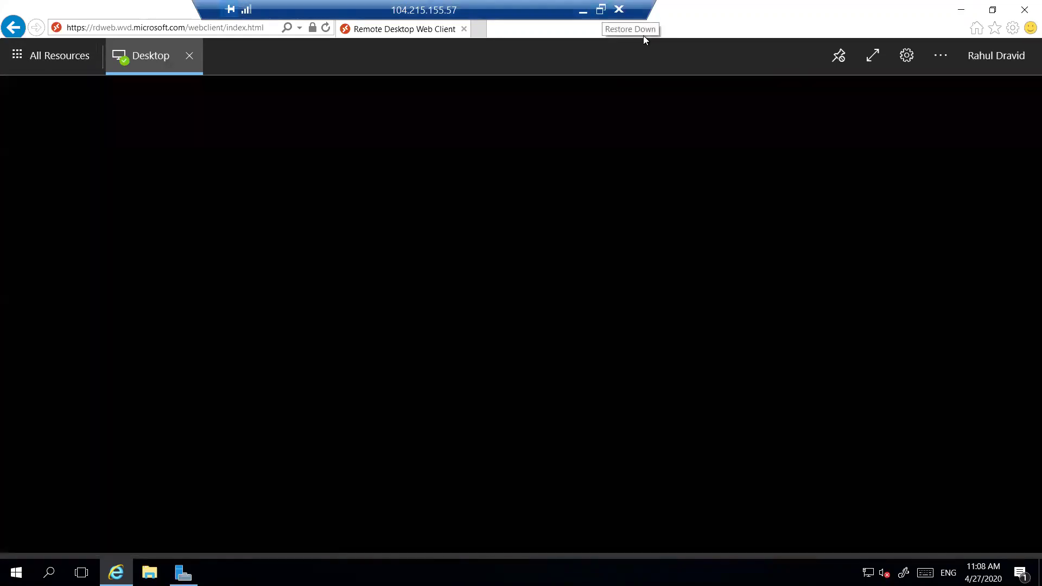
Restore down the full-screen remote session and minimize it
{"action": "left_click", "coordinate": [600, 9]}
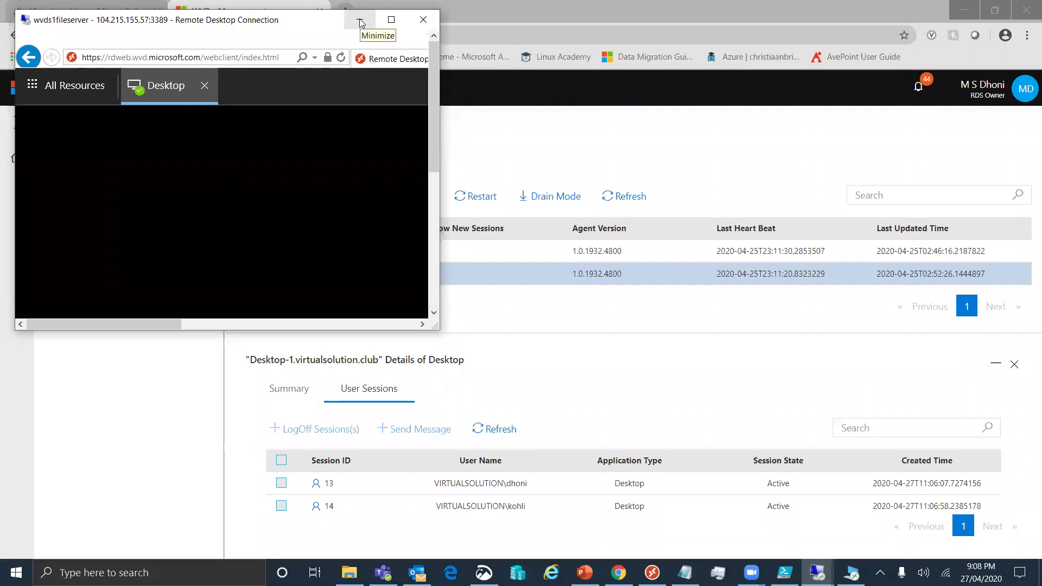
{"action": "left_click_drag", "start_coordinate": [433, 80], "coordinate": [440, 118]}
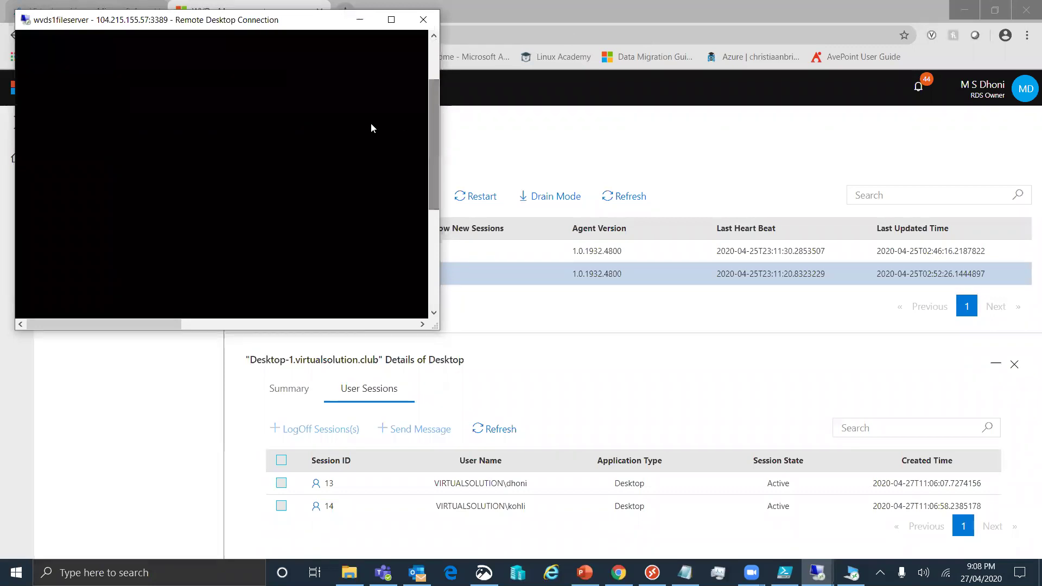
{"action": "left_click", "coordinate": [358, 22]}
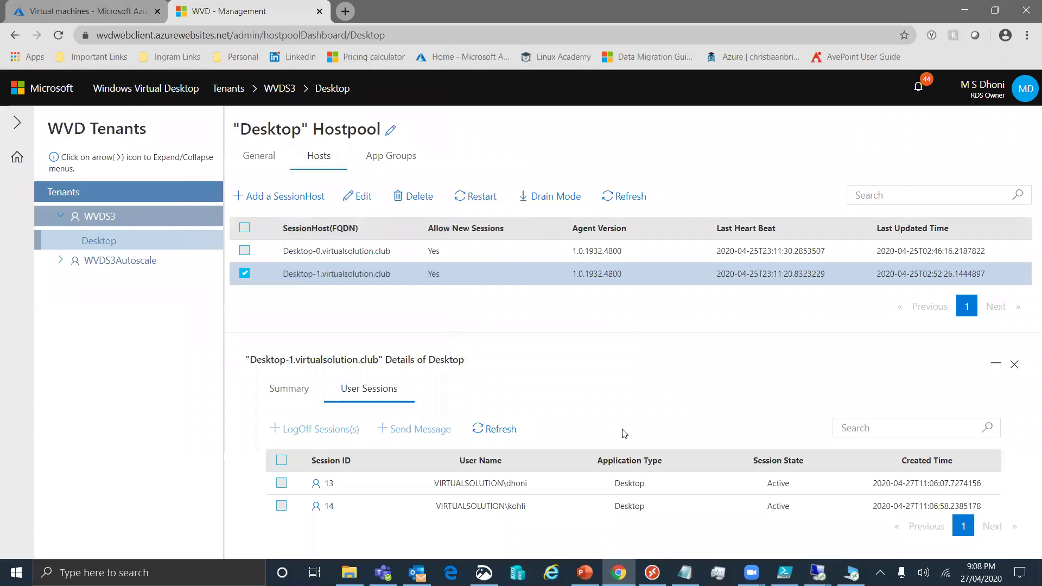
Compare Desktop-0 and Desktop-1 sessions (13, 14, 15 active on Desktop-1), then advance to slide 14
{"action": "left_click", "coordinate": [507, 430]}
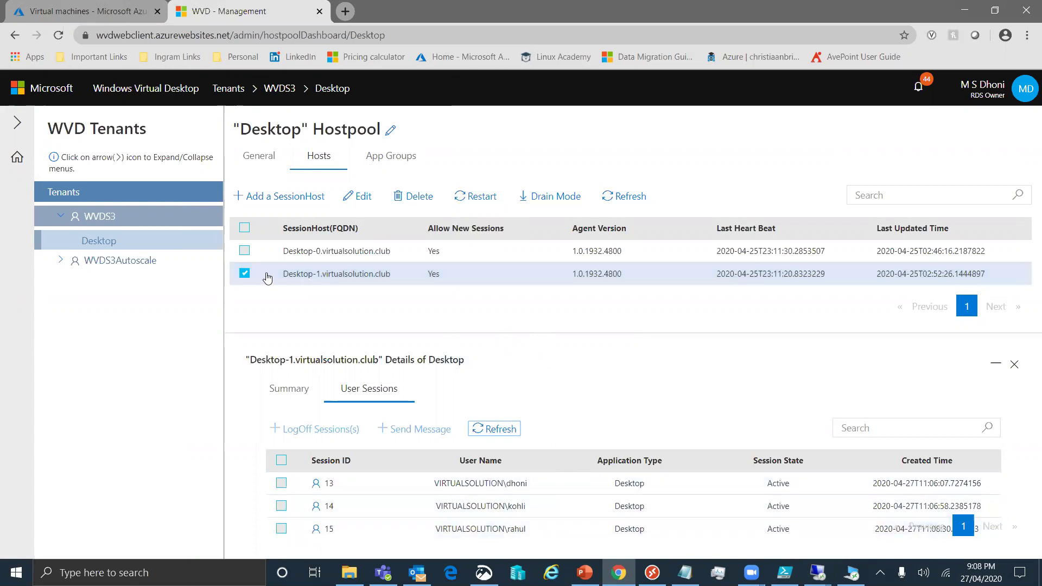
{"action": "left_click", "coordinate": [244, 274]}
{"action": "left_click", "coordinate": [319, 253]}
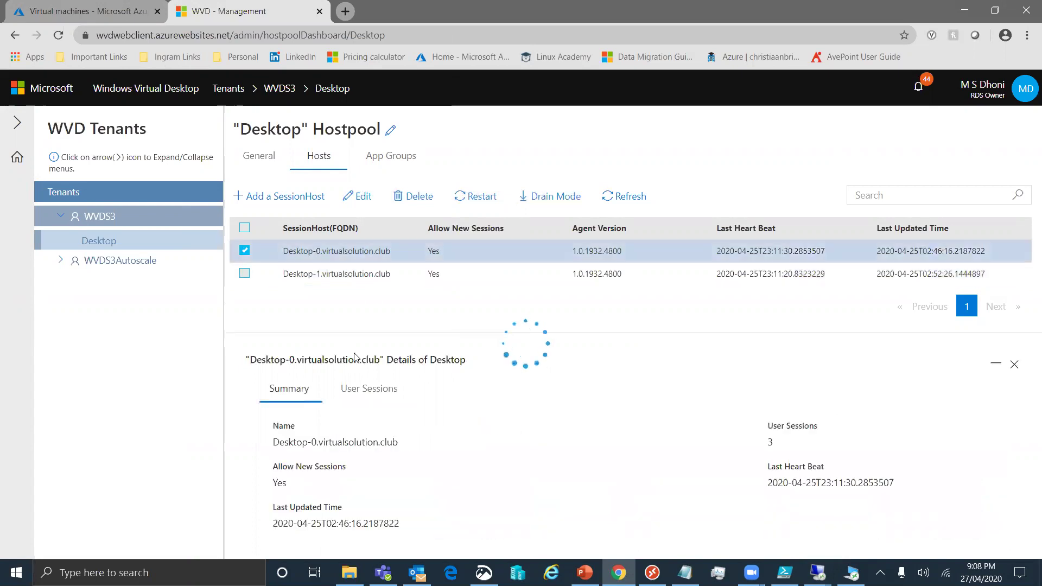
{"action": "left_click", "coordinate": [370, 391]}
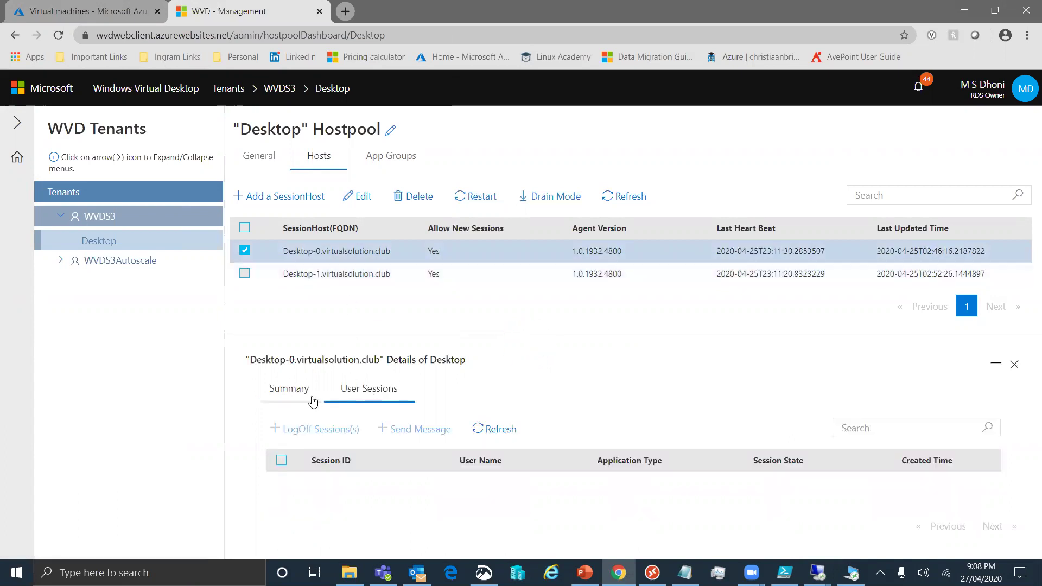
{"action": "left_click", "coordinate": [293, 393]}
{"action": "left_click", "coordinate": [244, 273]}
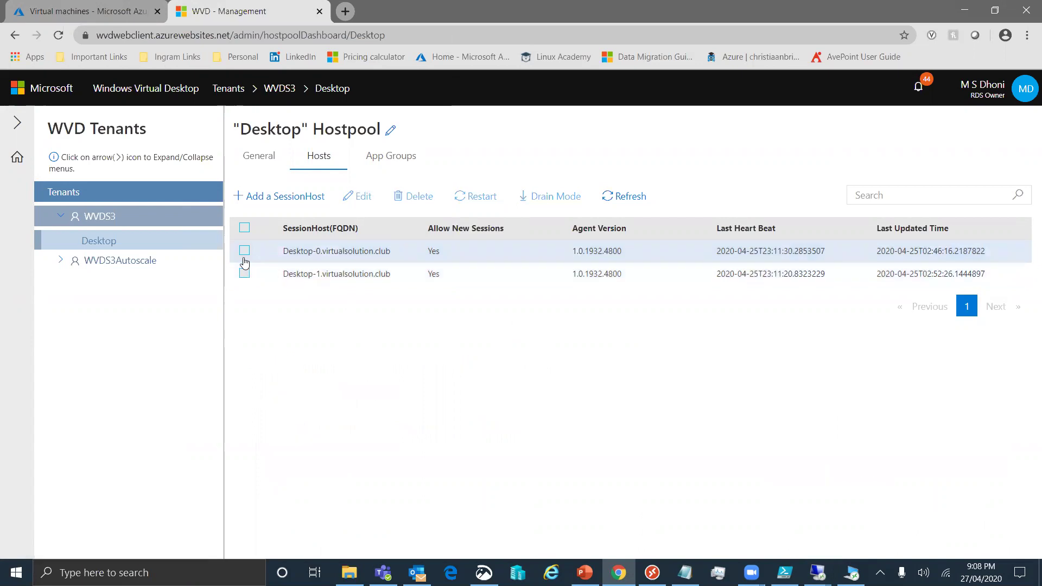
{"action": "left_click", "coordinate": [244, 273]}
{"action": "left_click", "coordinate": [365, 388]}
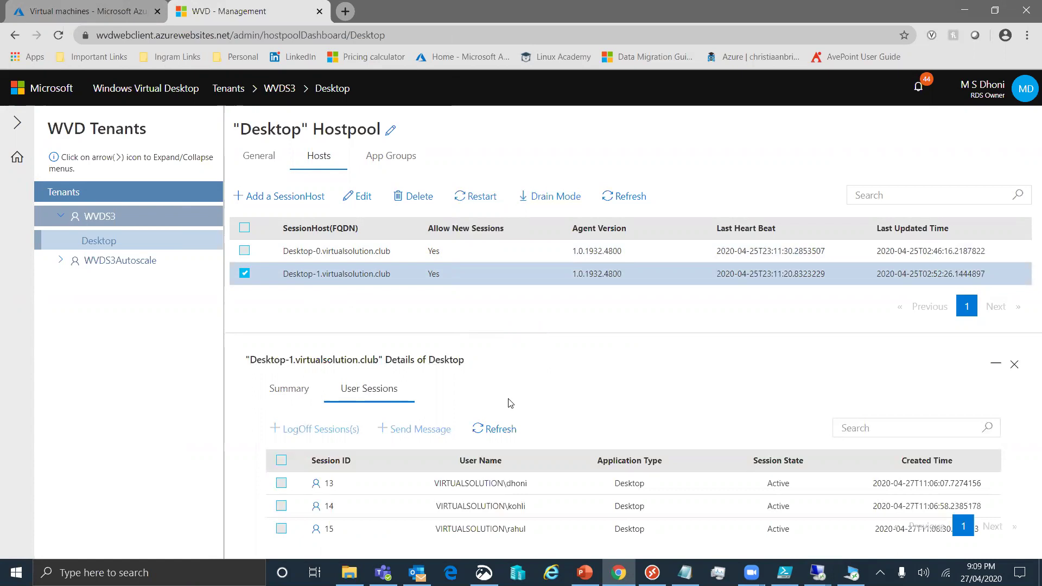
{"action": "left_click", "coordinate": [244, 274]}
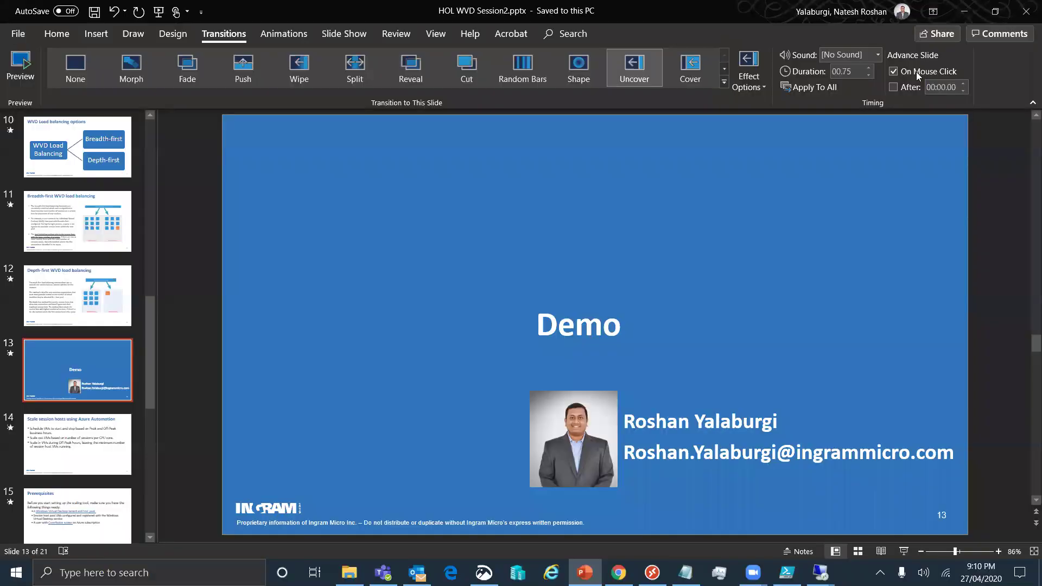
{"action": "key", "text": "Page_Down"}
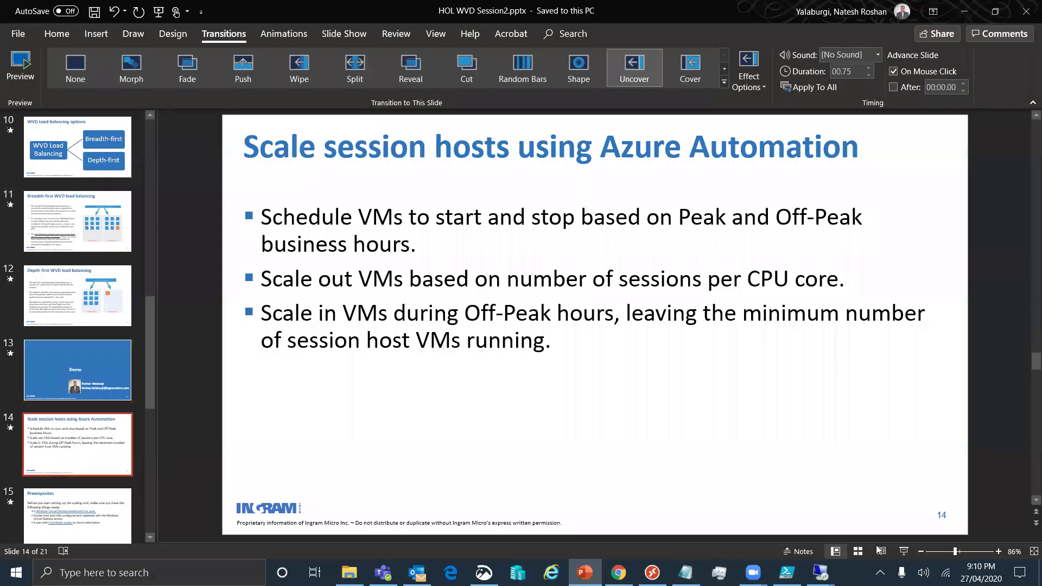